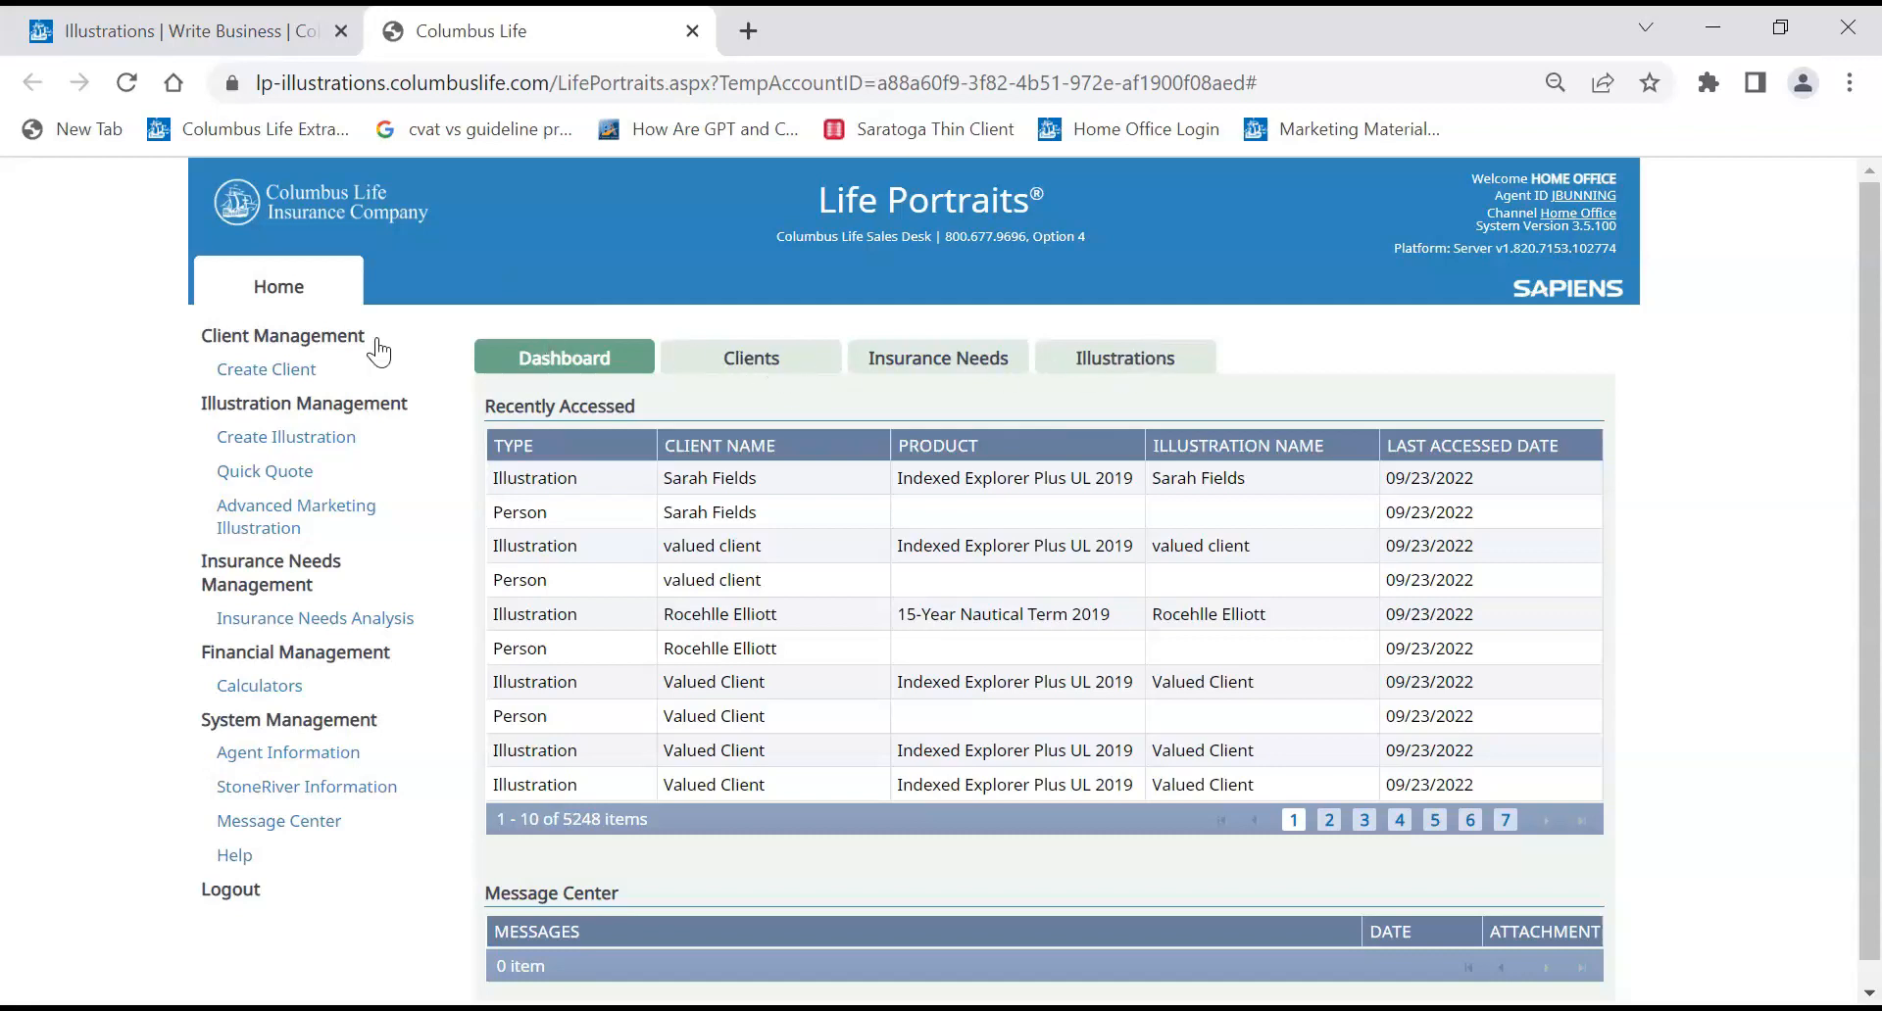
# - Create a new client record and enter the client's first and last name
pyautogui.click(254, 372)
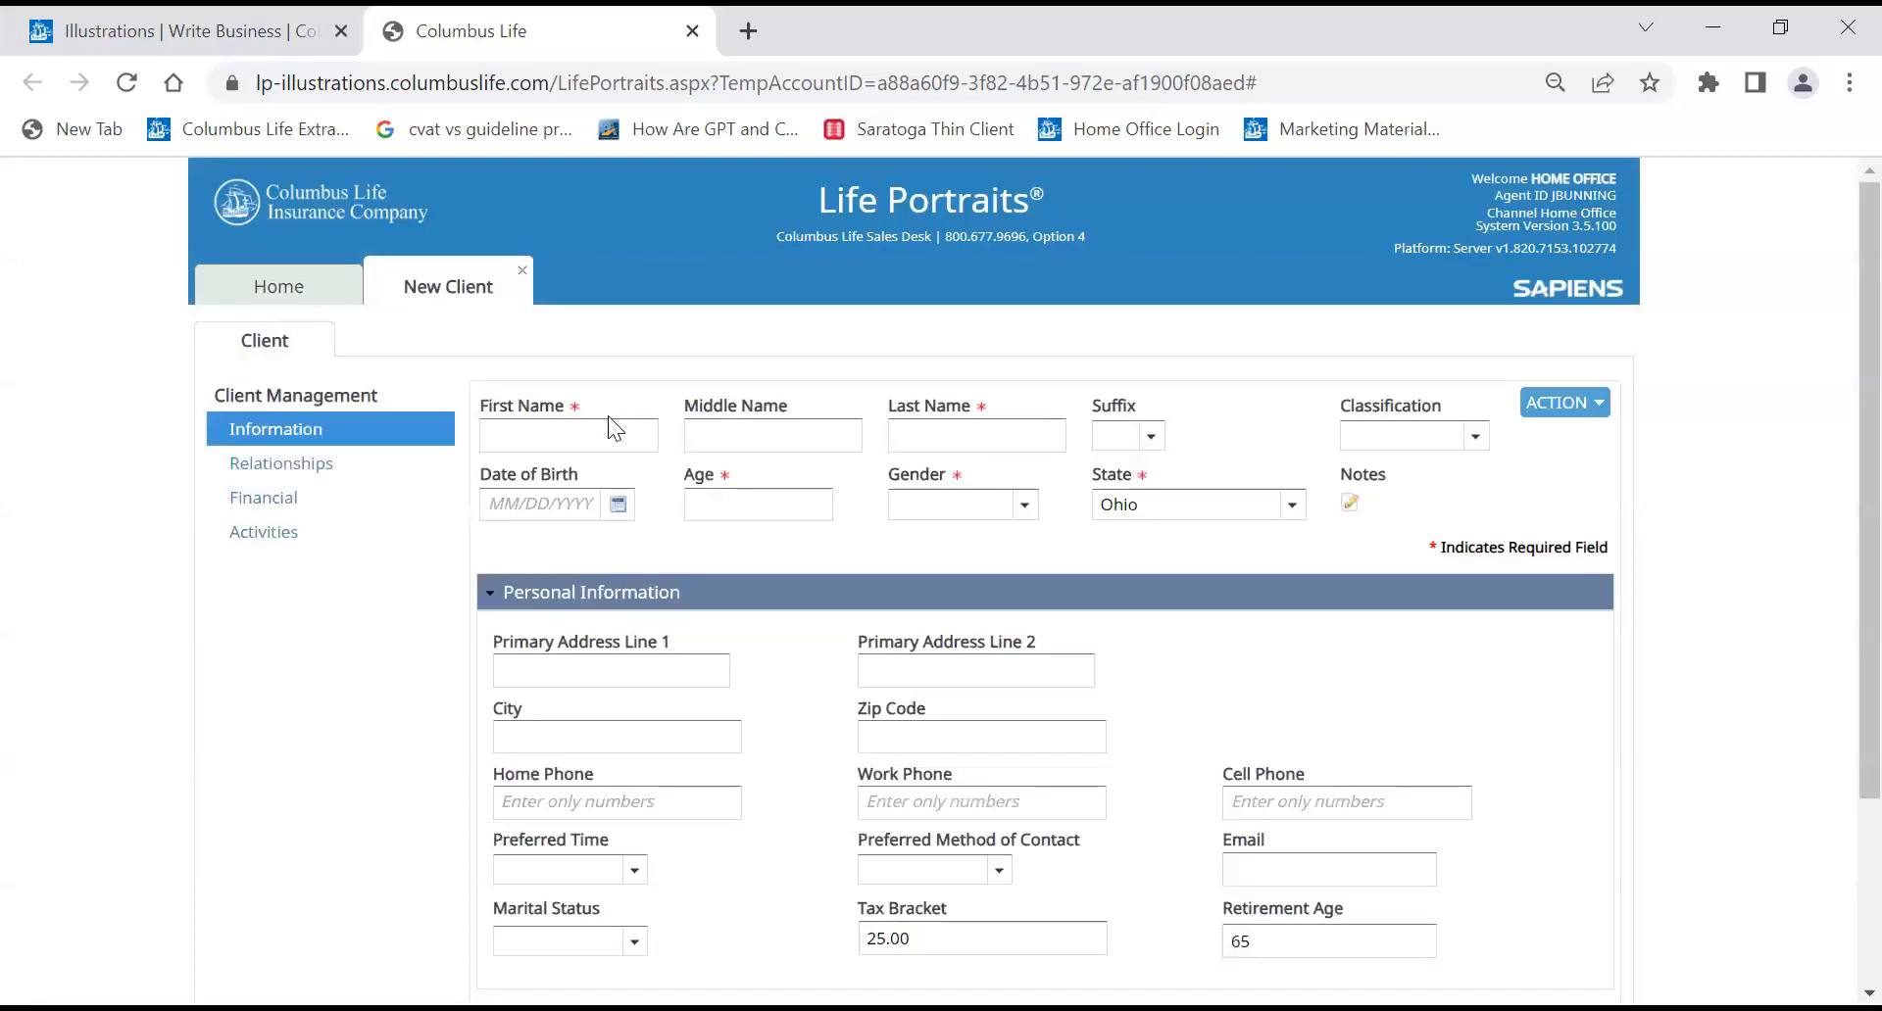
pyautogui.click(589, 435)
pyautogui.write('Joe')
pyautogui.press('Tab')
pyautogui.press('Tab')
pyautogui.write('Smith')
pyautogui.press('Tab')
pyautogui.press('Tab')
pyautogui.press('Tab')
pyautogui.press('Tab')
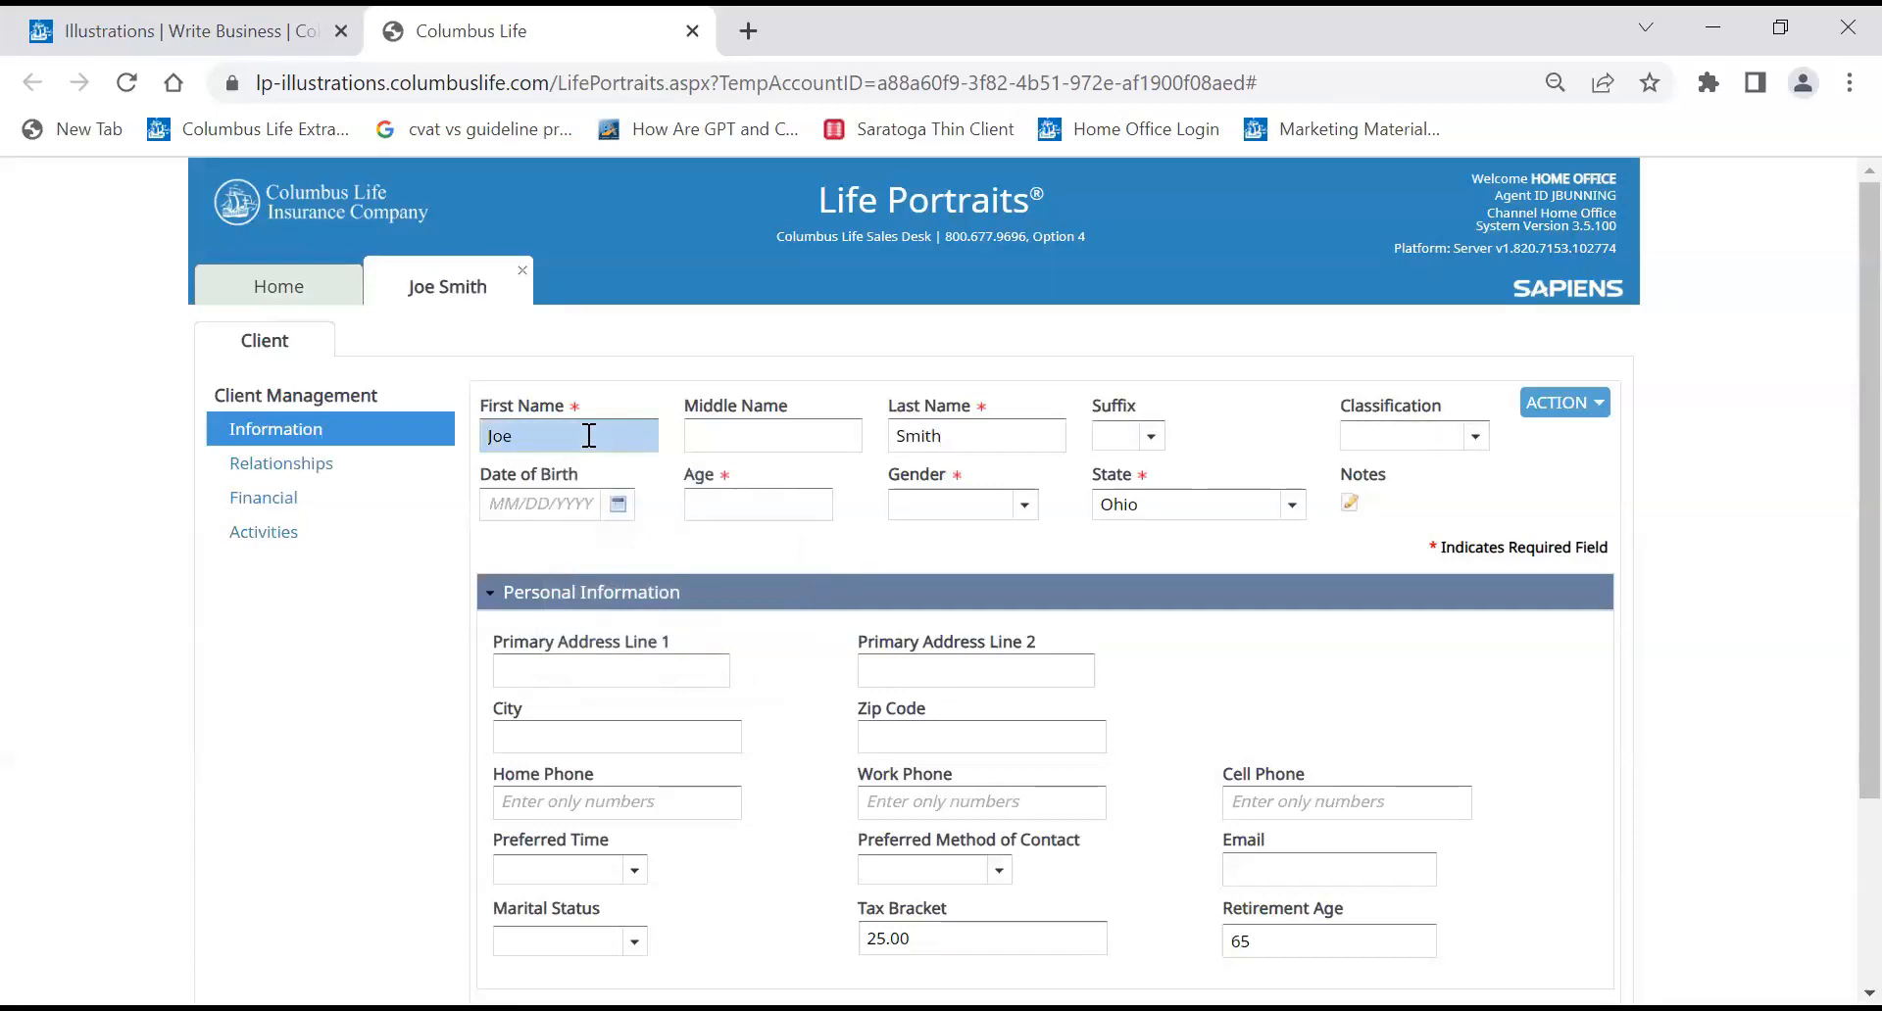
# - Set the client's age to 30, gender to Male and state to Texas
pyautogui.write('30')
pyautogui.press('Tab')
pyautogui.press('m')
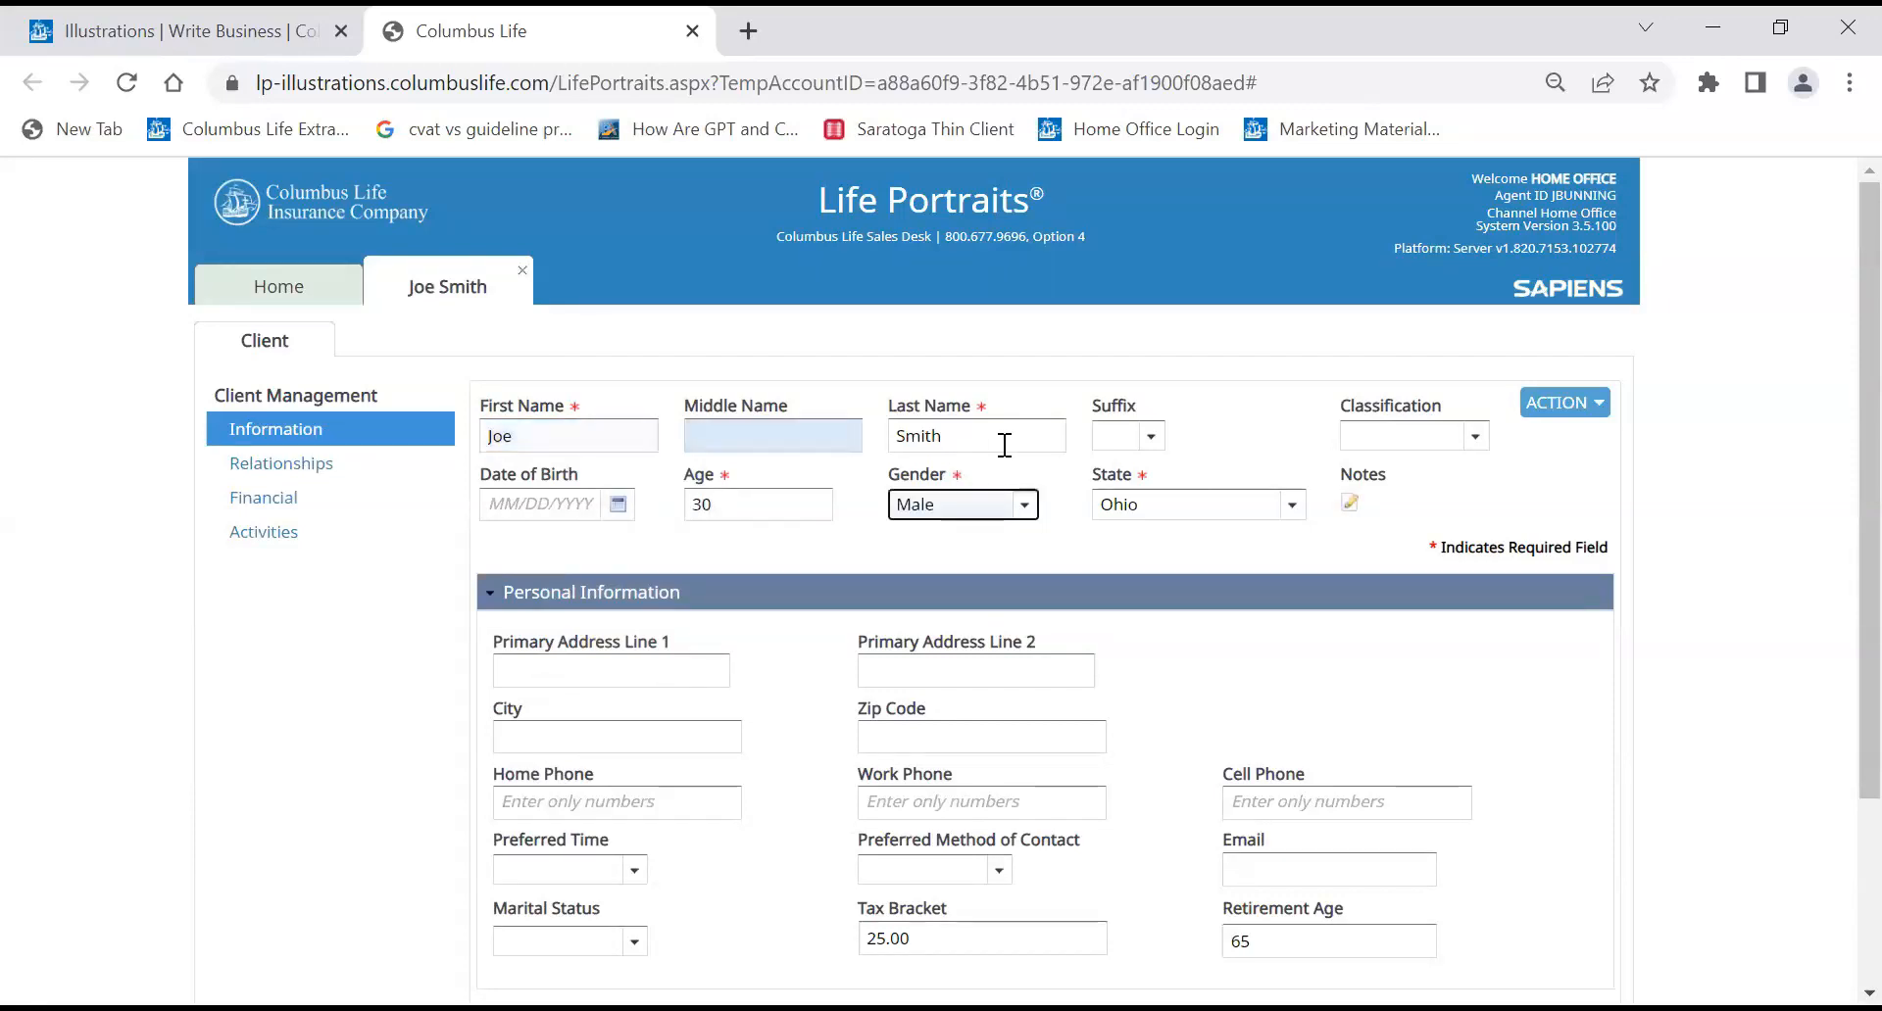
pyautogui.click(1180, 518)
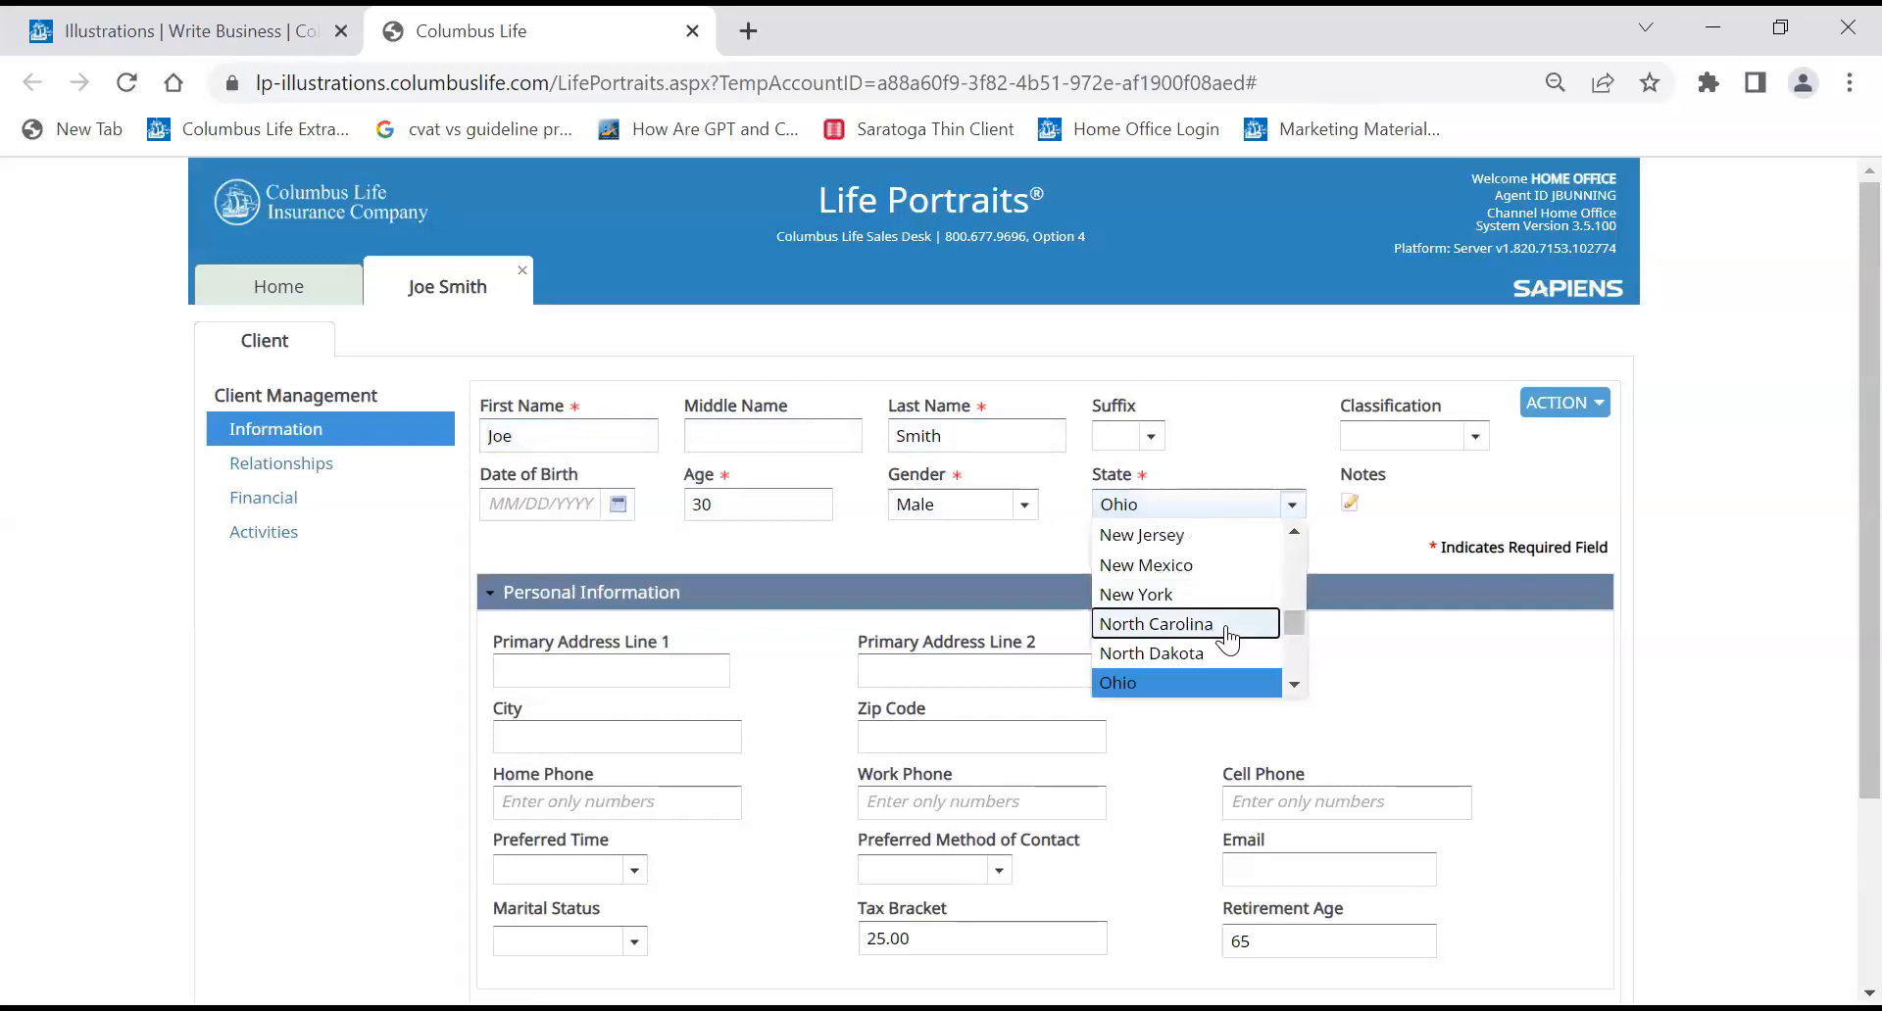
pyautogui.scroll(-1, 1227, 639)
pyautogui.scroll(-2, 1227, 639)
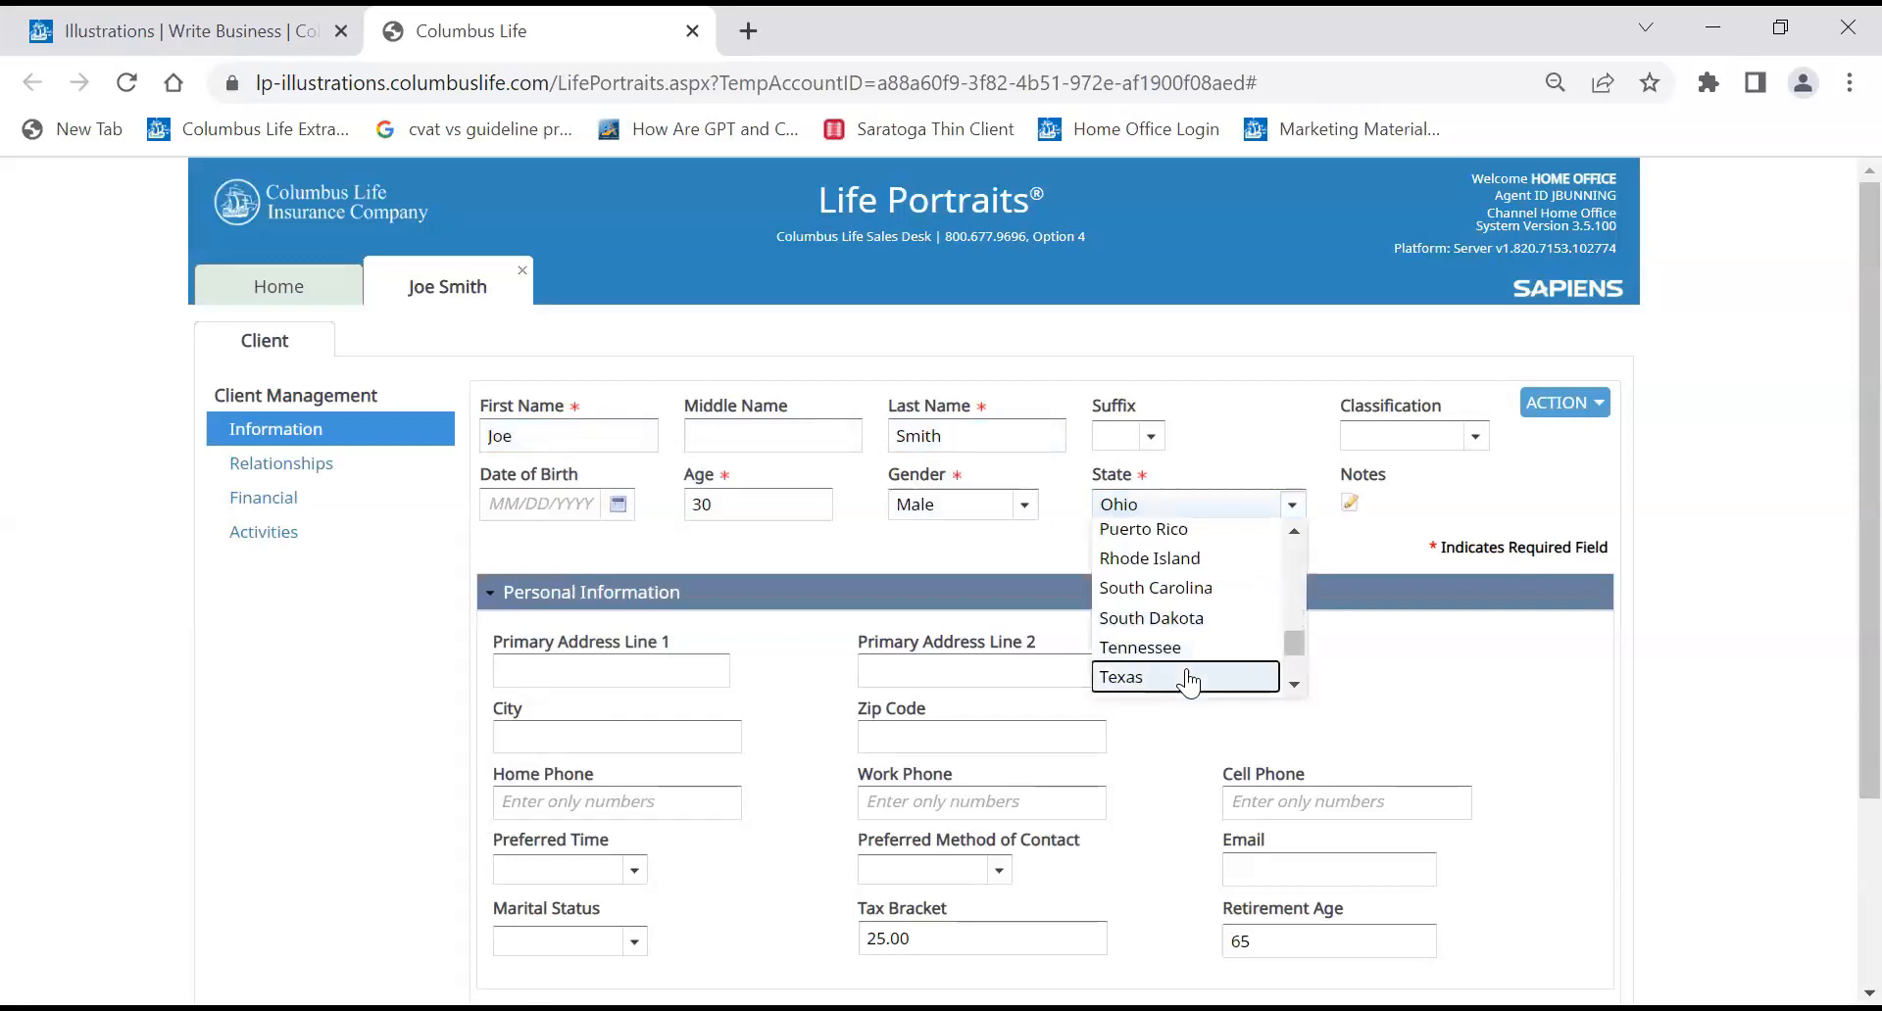
pyautogui.click(1190, 674)
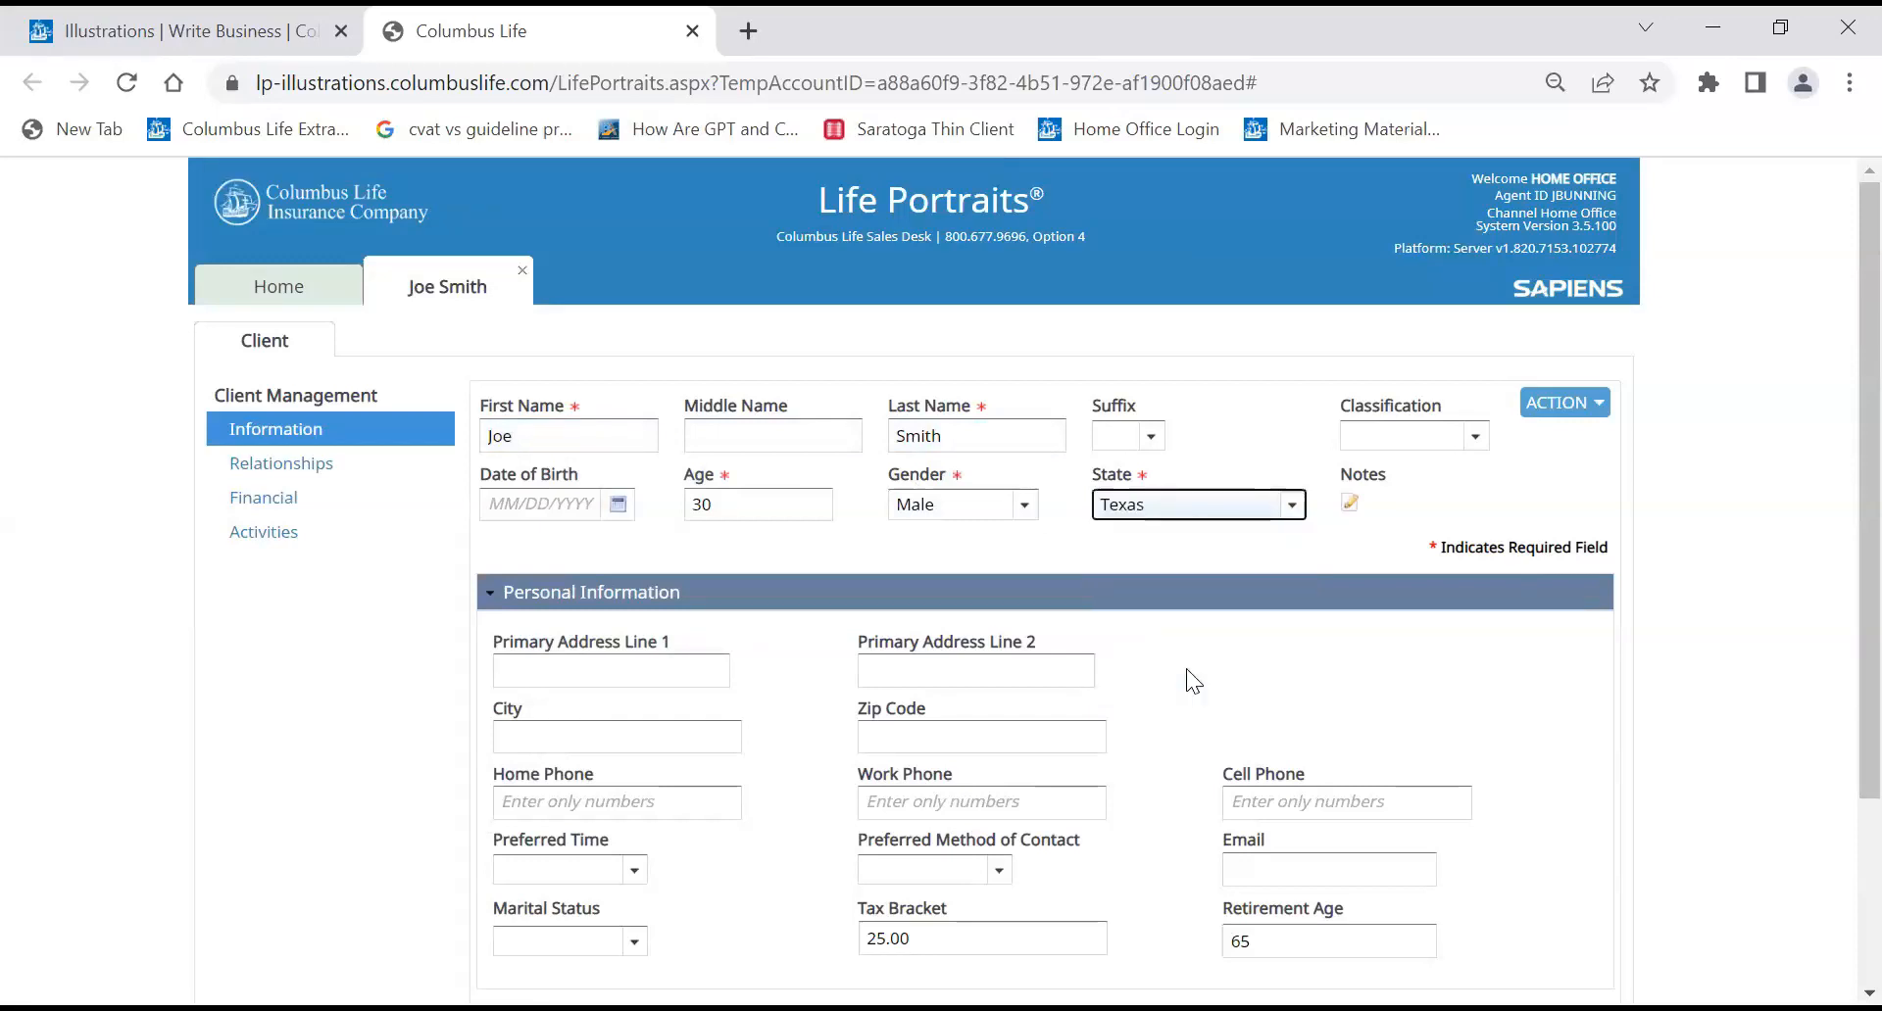
# - Create a new business illustration for this client with the Universal Life product Indexed Explorer Plus UL 2019
pyautogui.click(1568, 402)
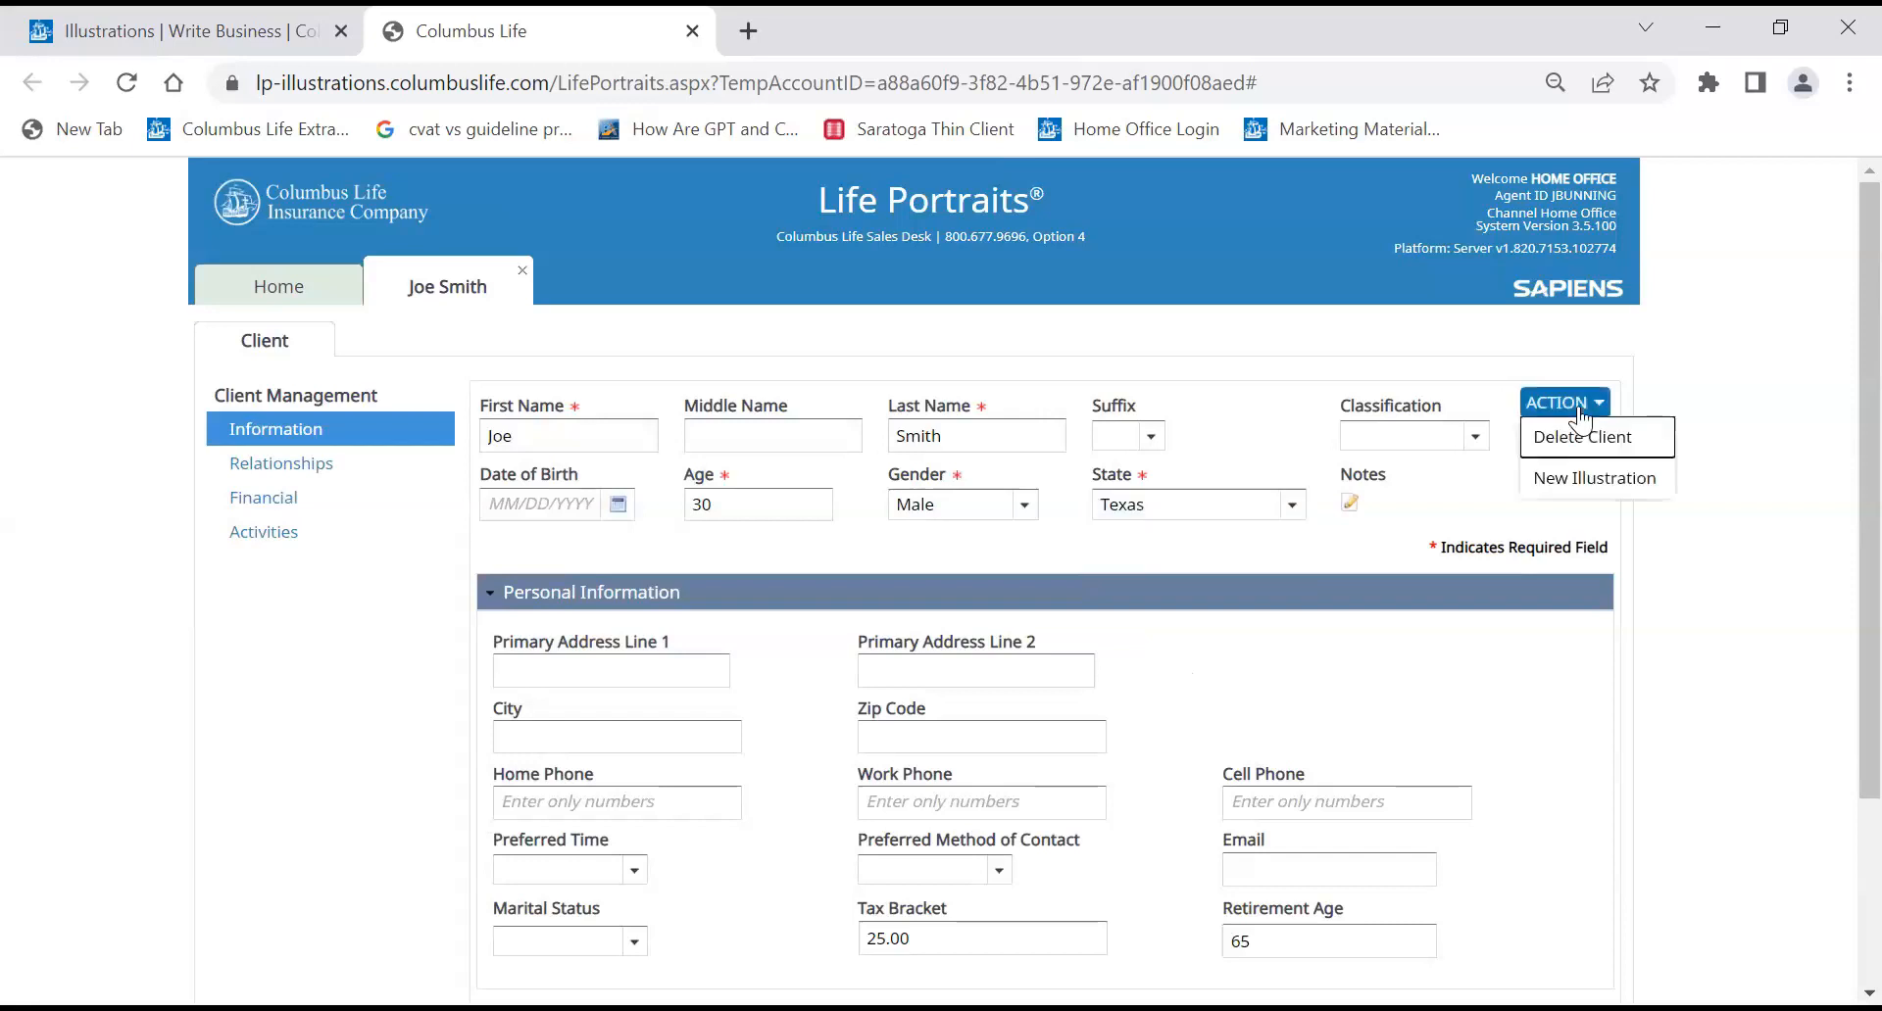
pyautogui.click(1556, 488)
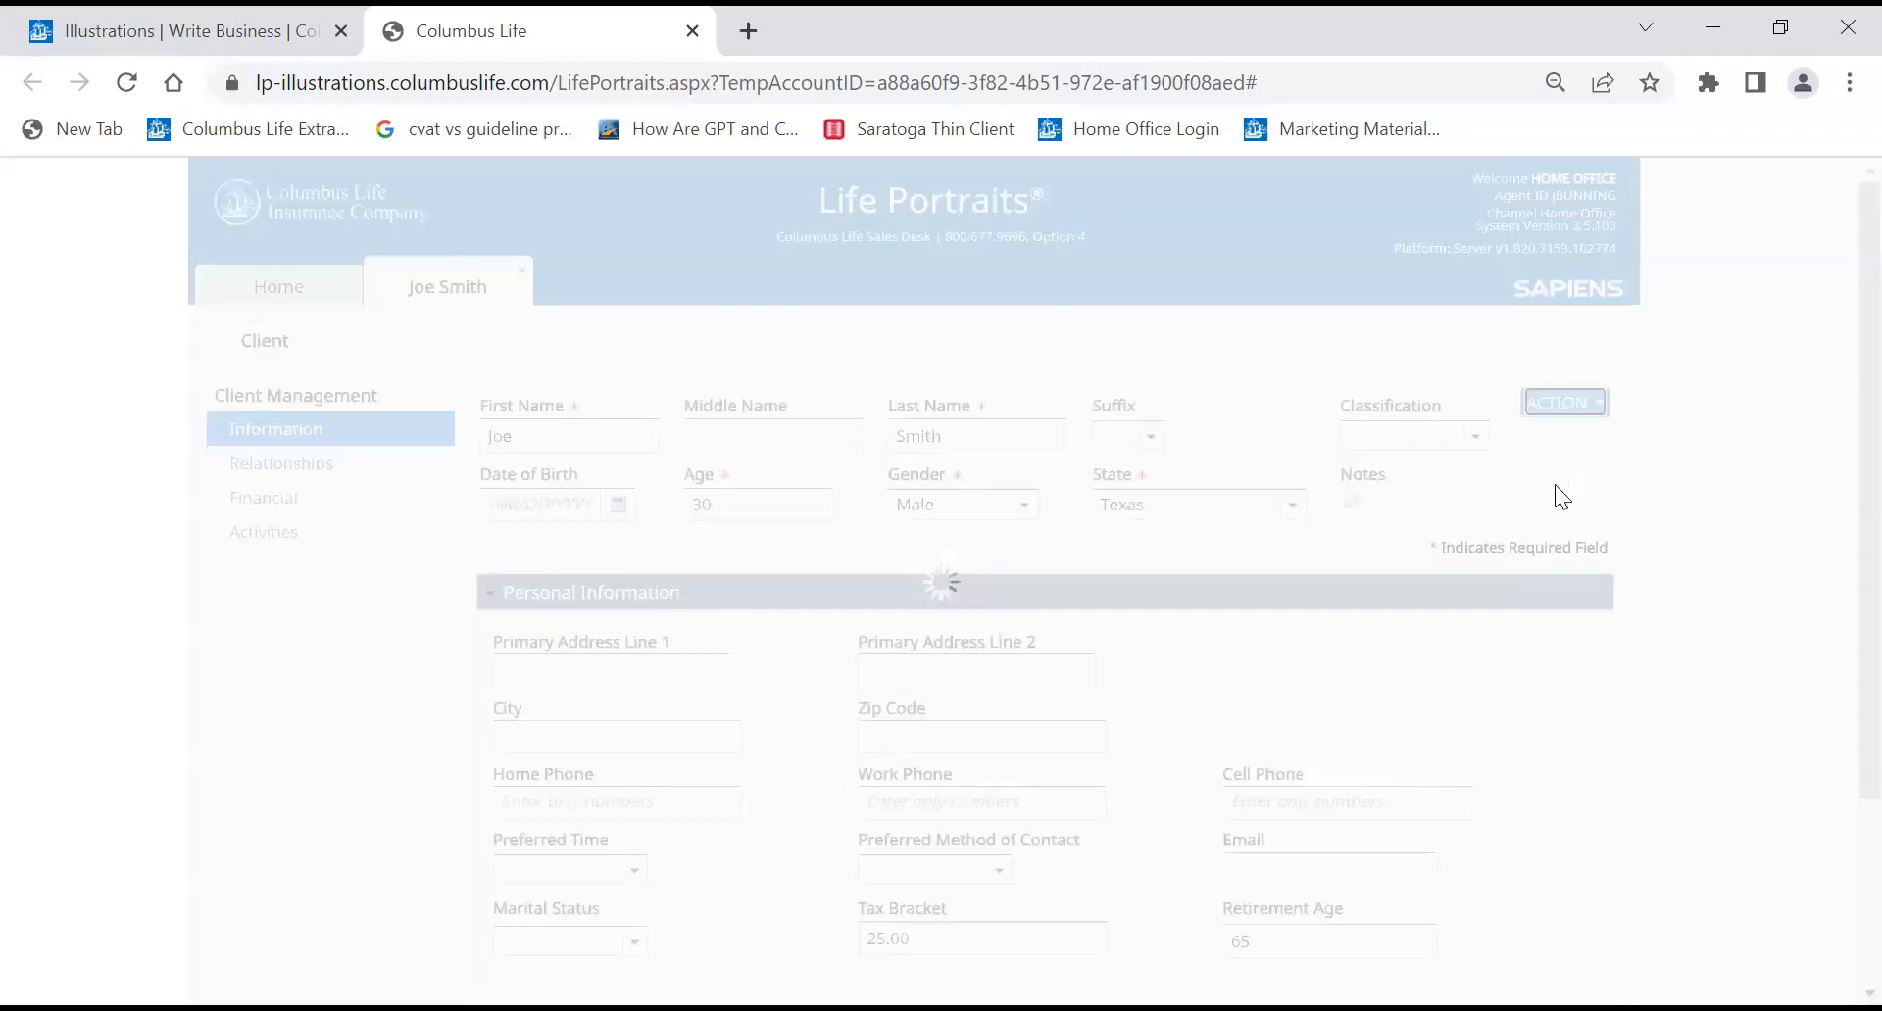
pyautogui.click(1139, 680)
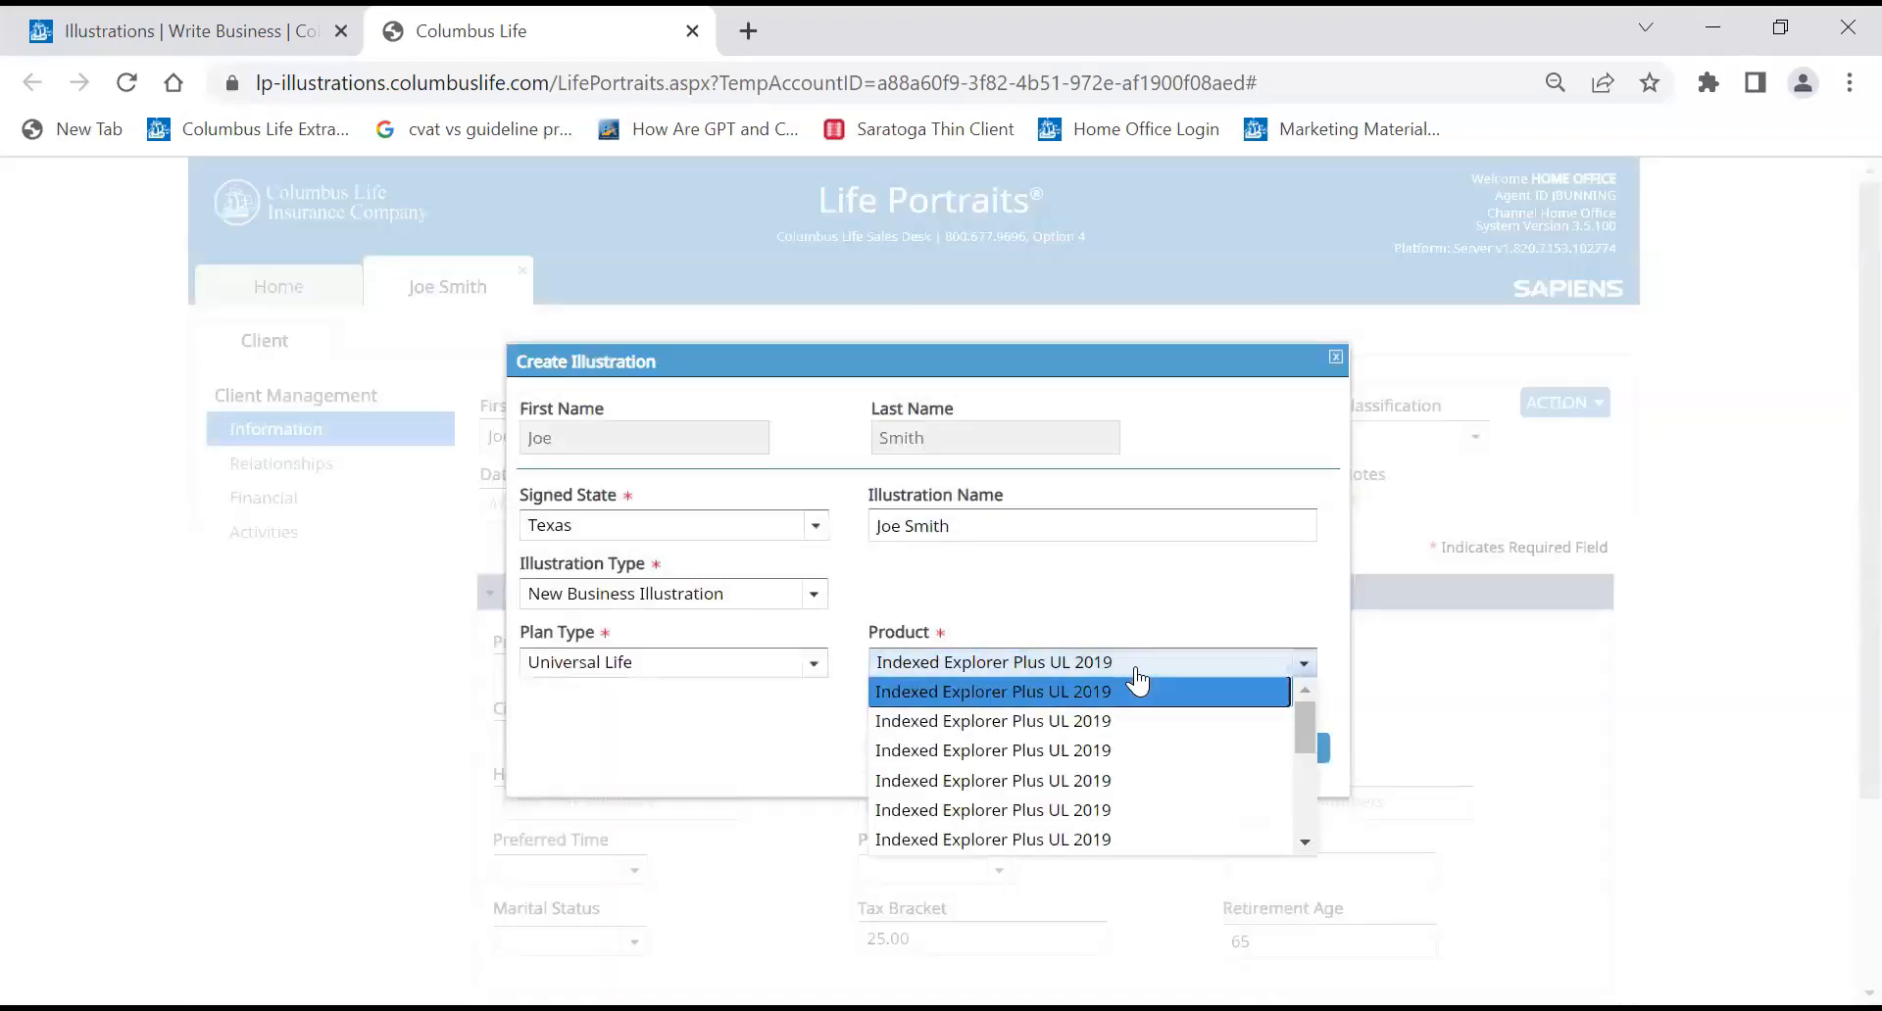
pyautogui.click(1119, 805)
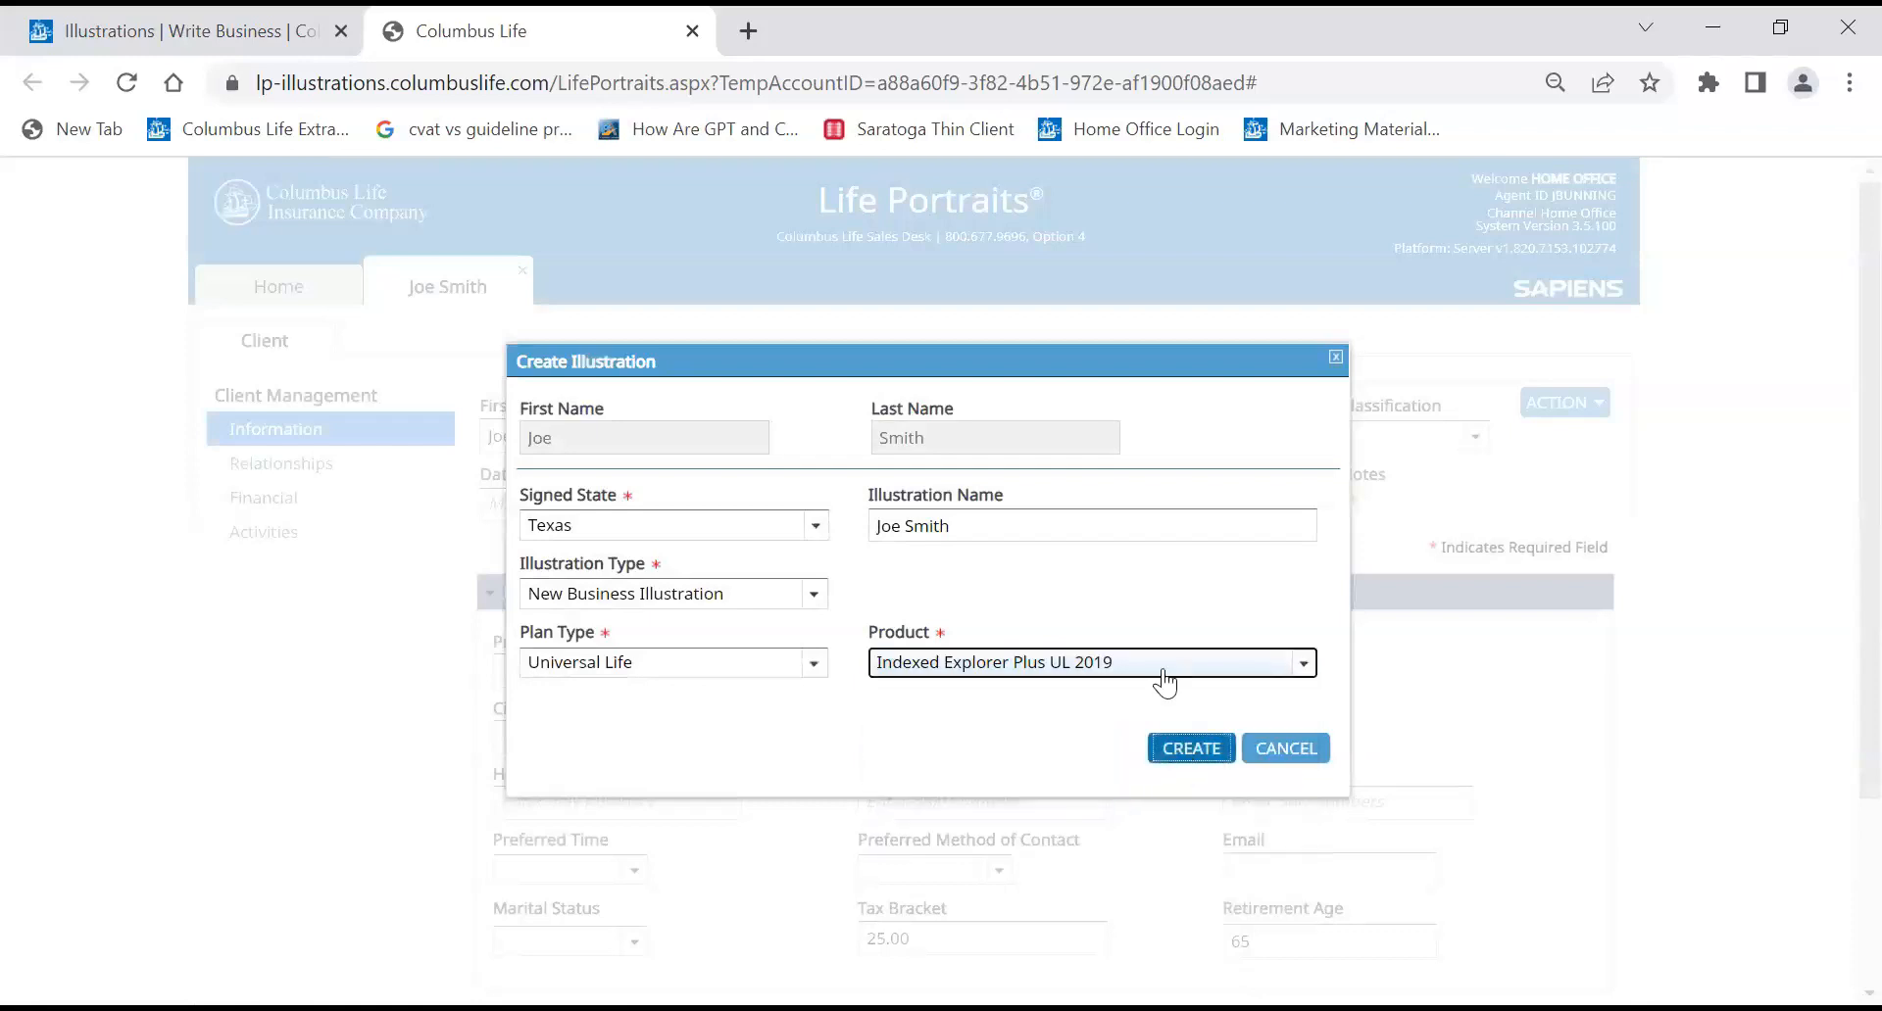
pyautogui.click(1191, 749)
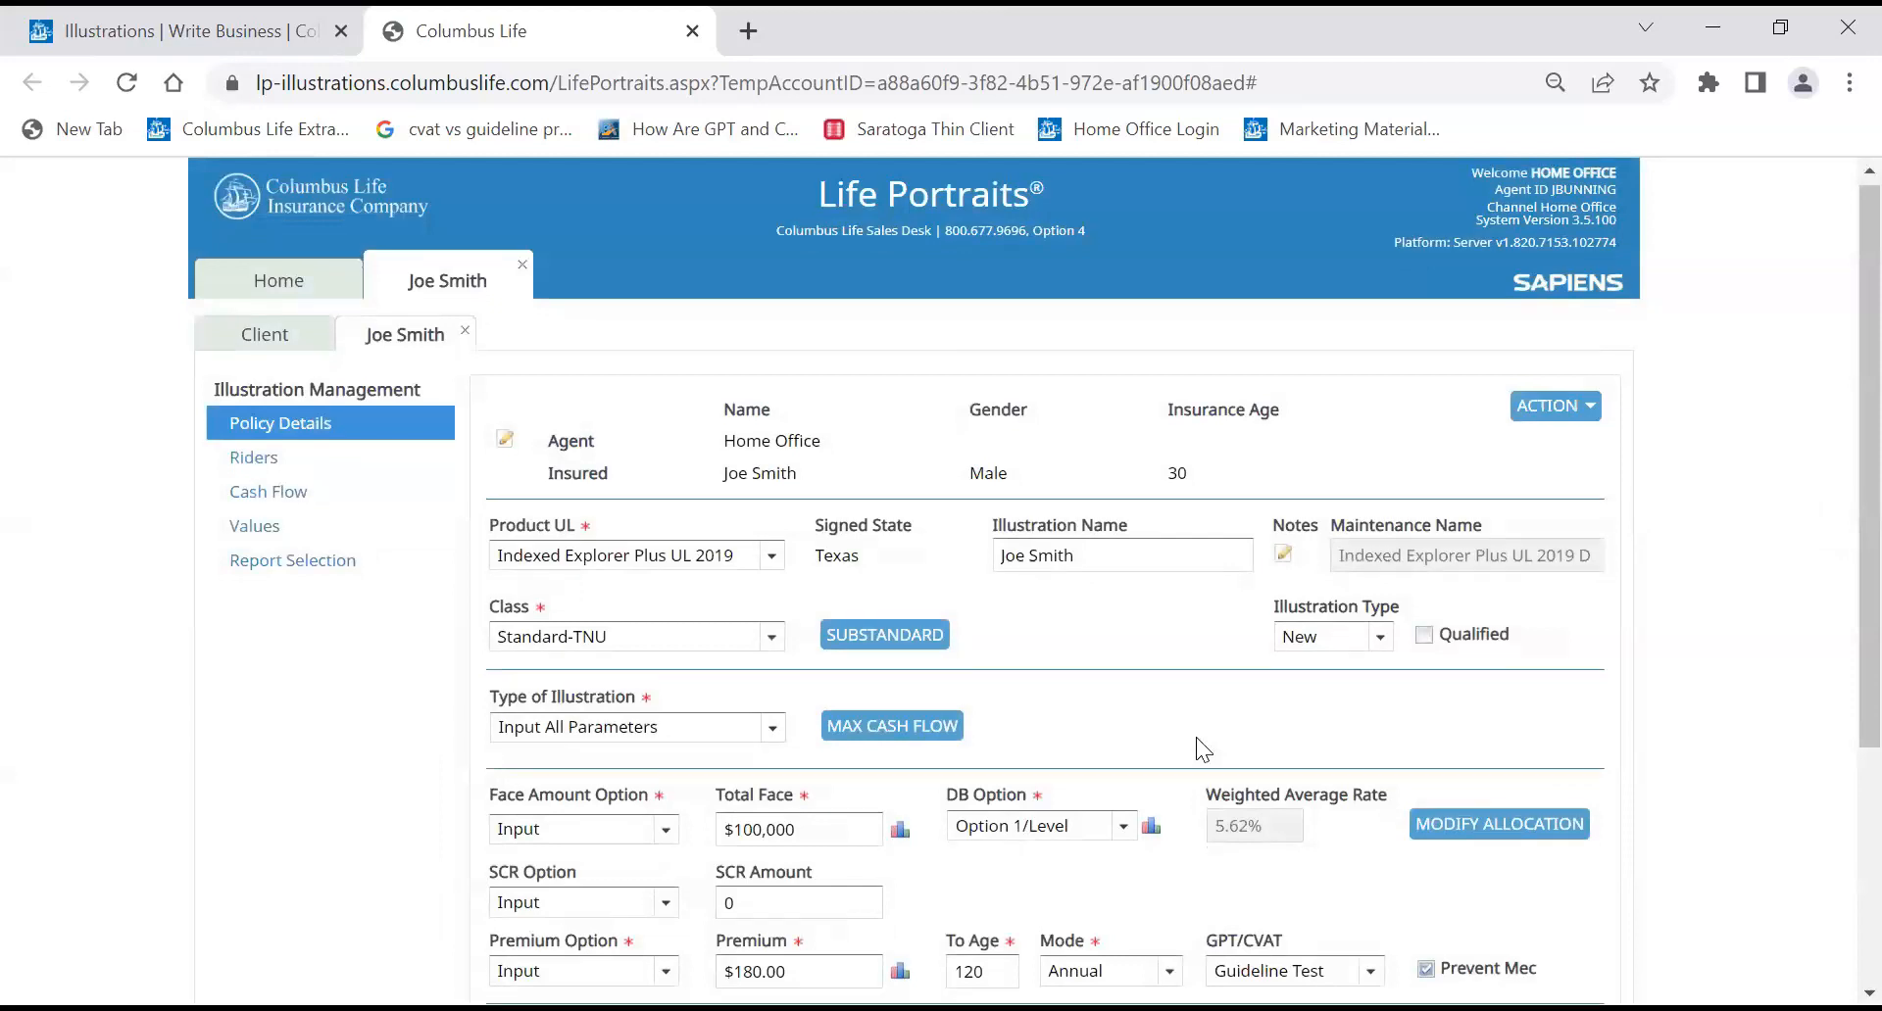
# - Review the illustration's policy details, including class, total face, premium and payment mode
pyautogui.scroll(-1, 1196, 737)
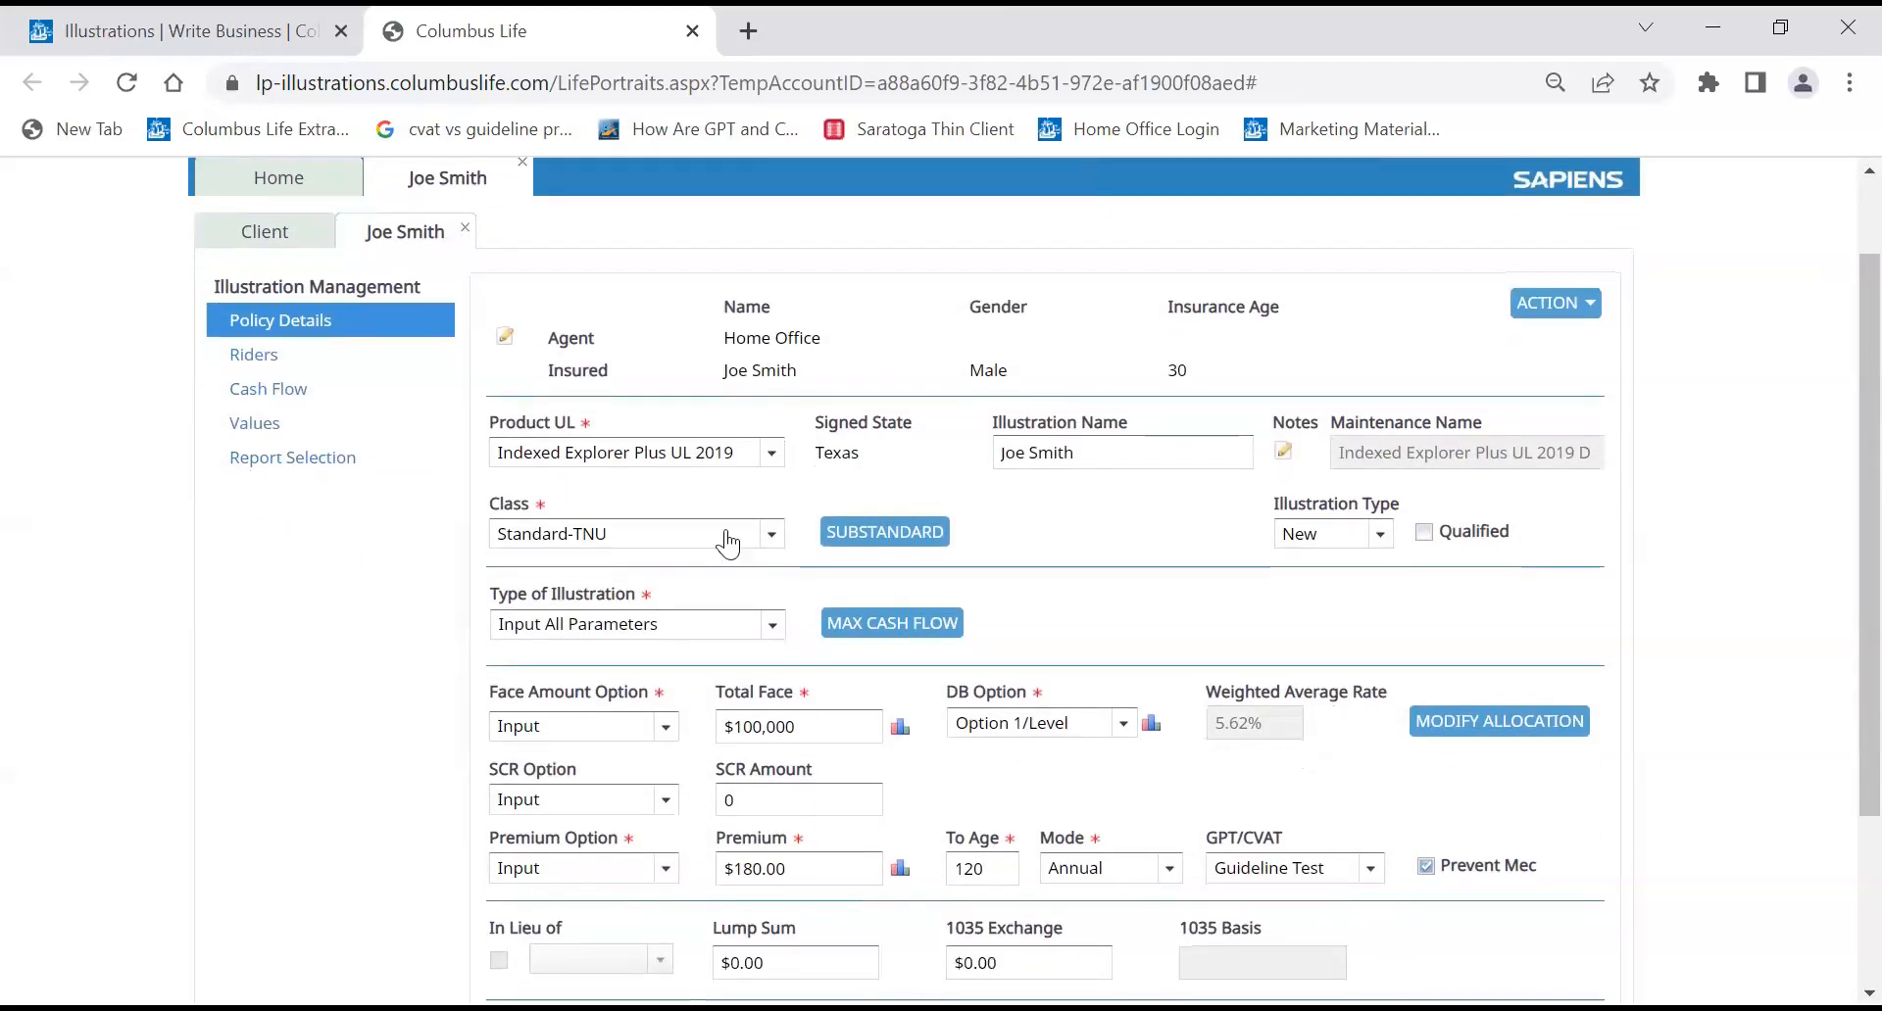
pyautogui.click(629, 540)
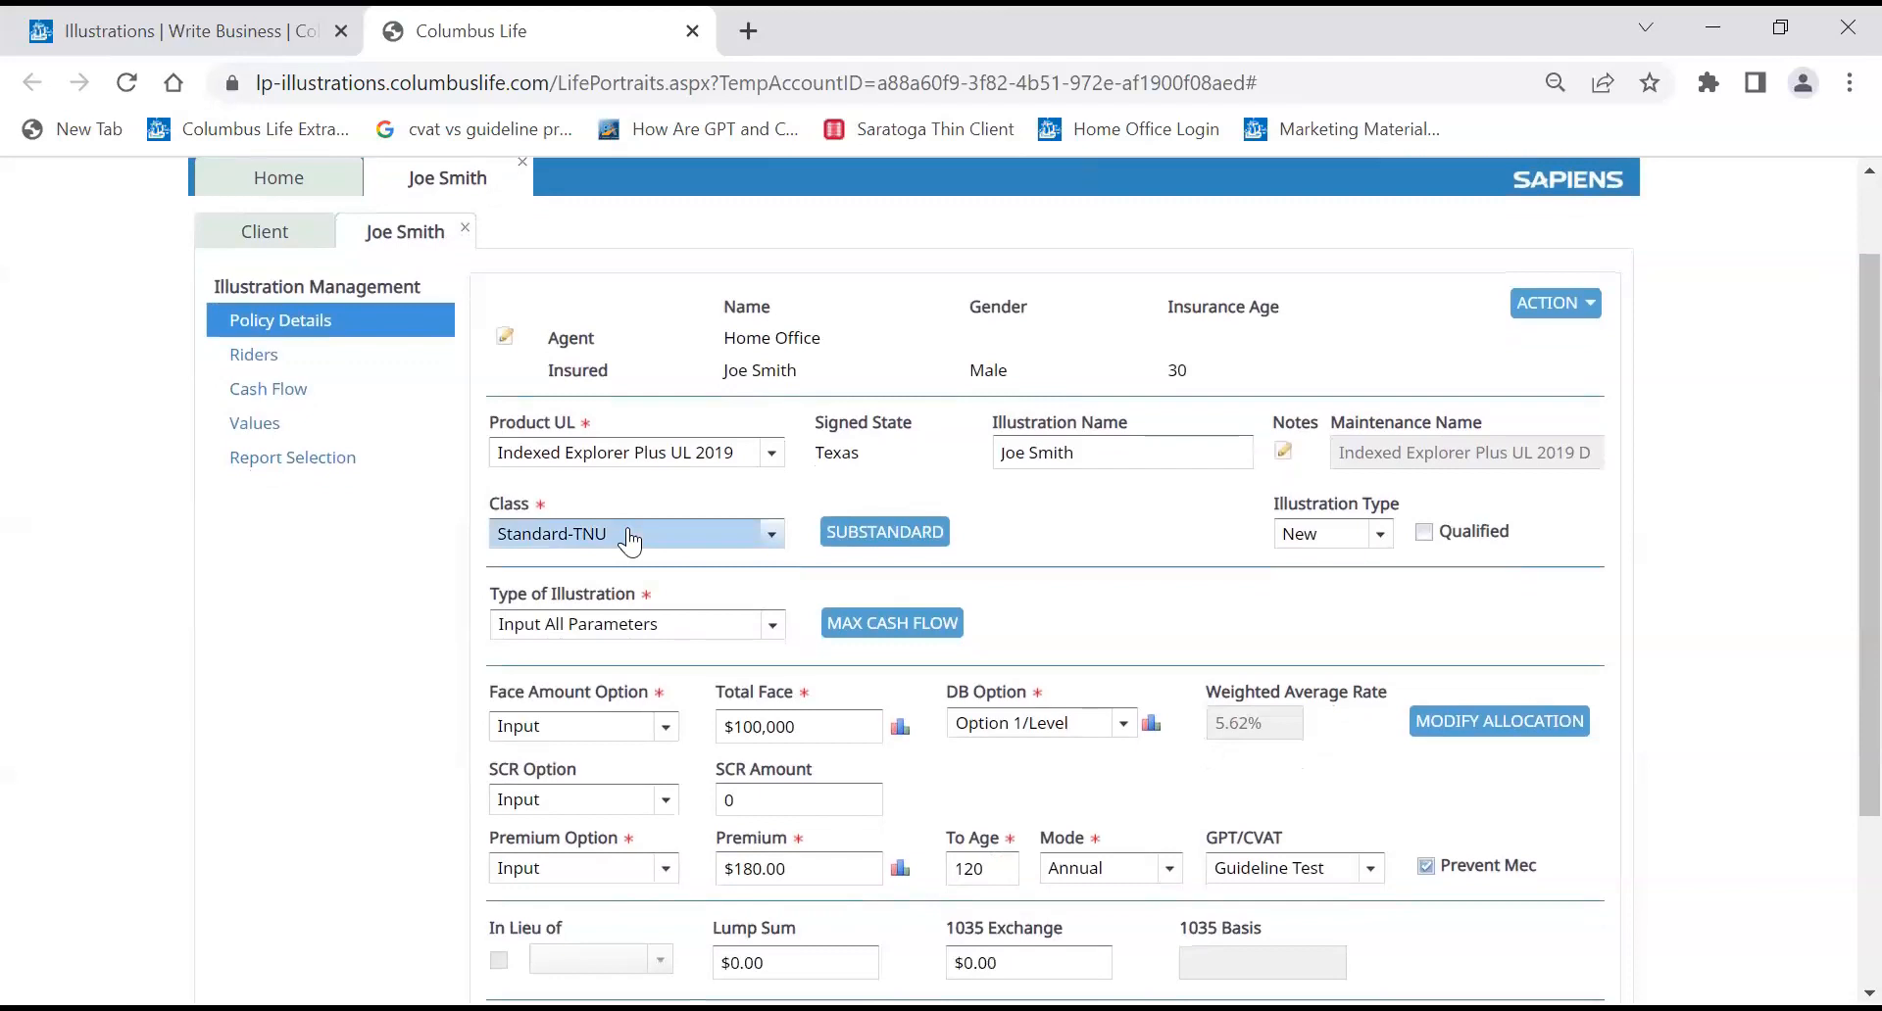
pyautogui.click(808, 725)
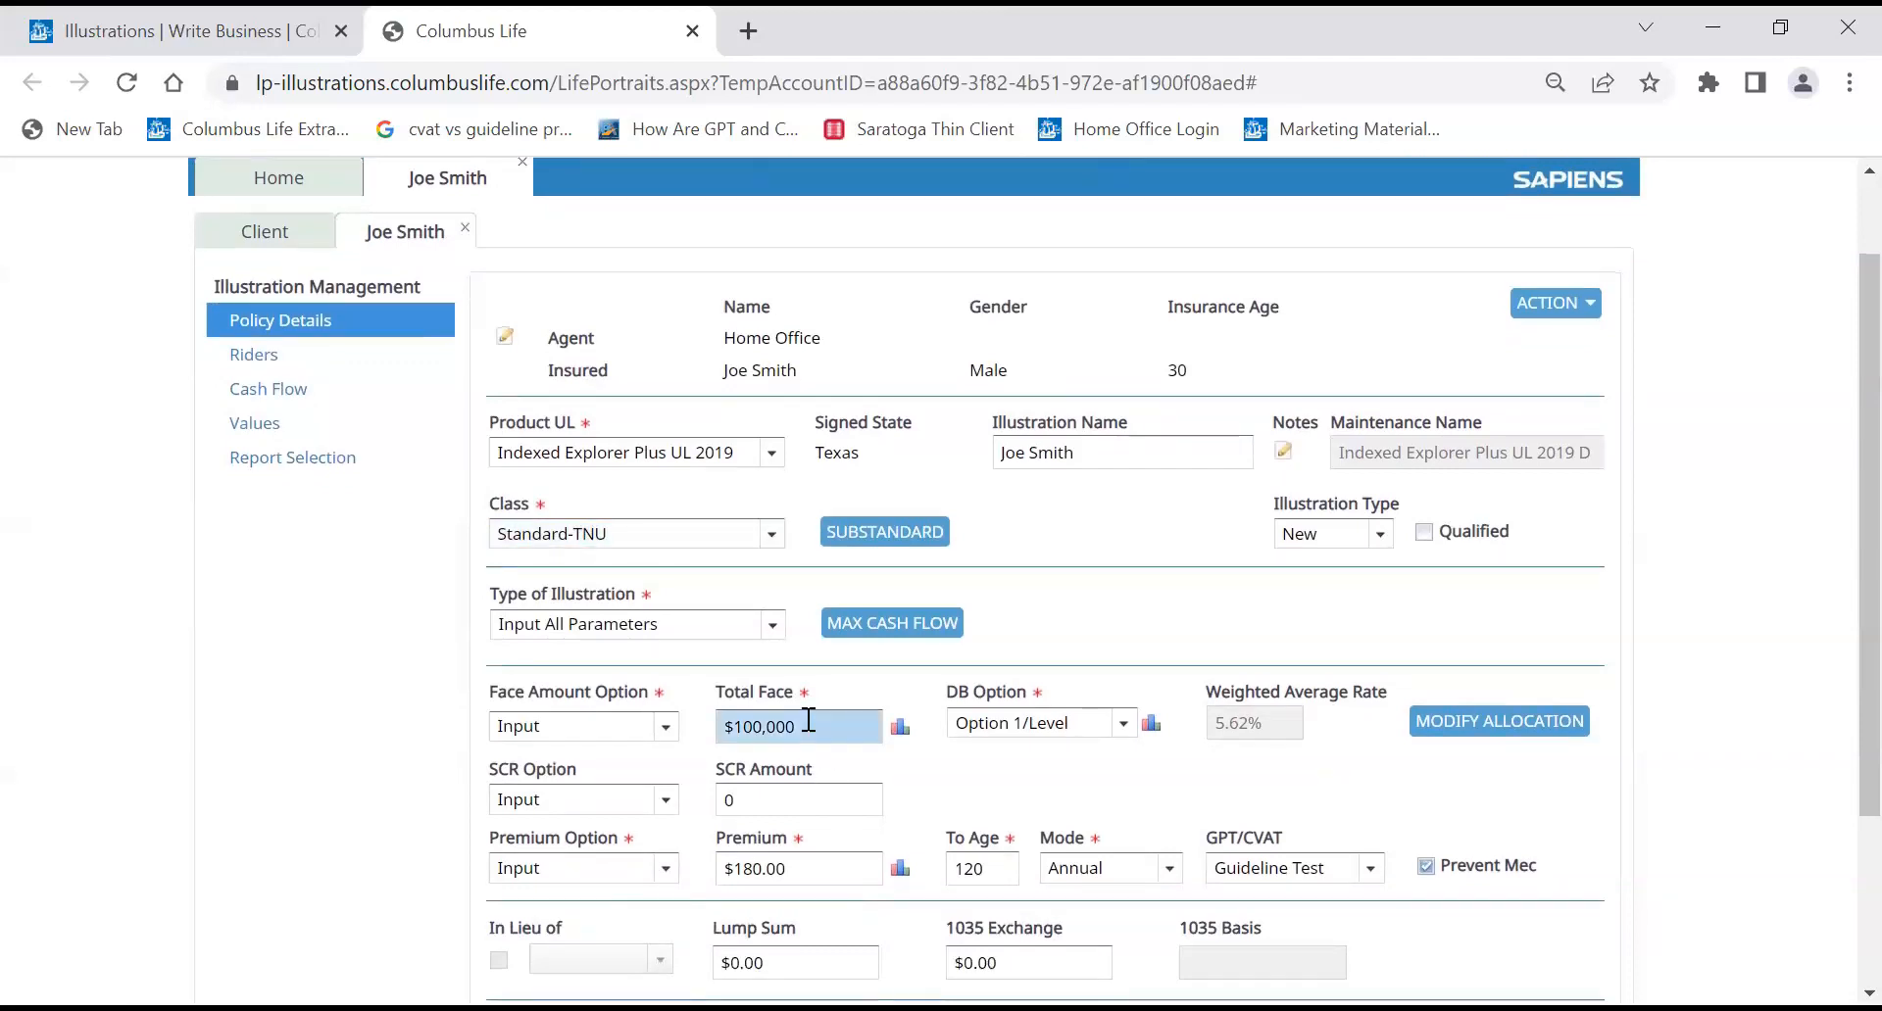
pyautogui.press('Tab')
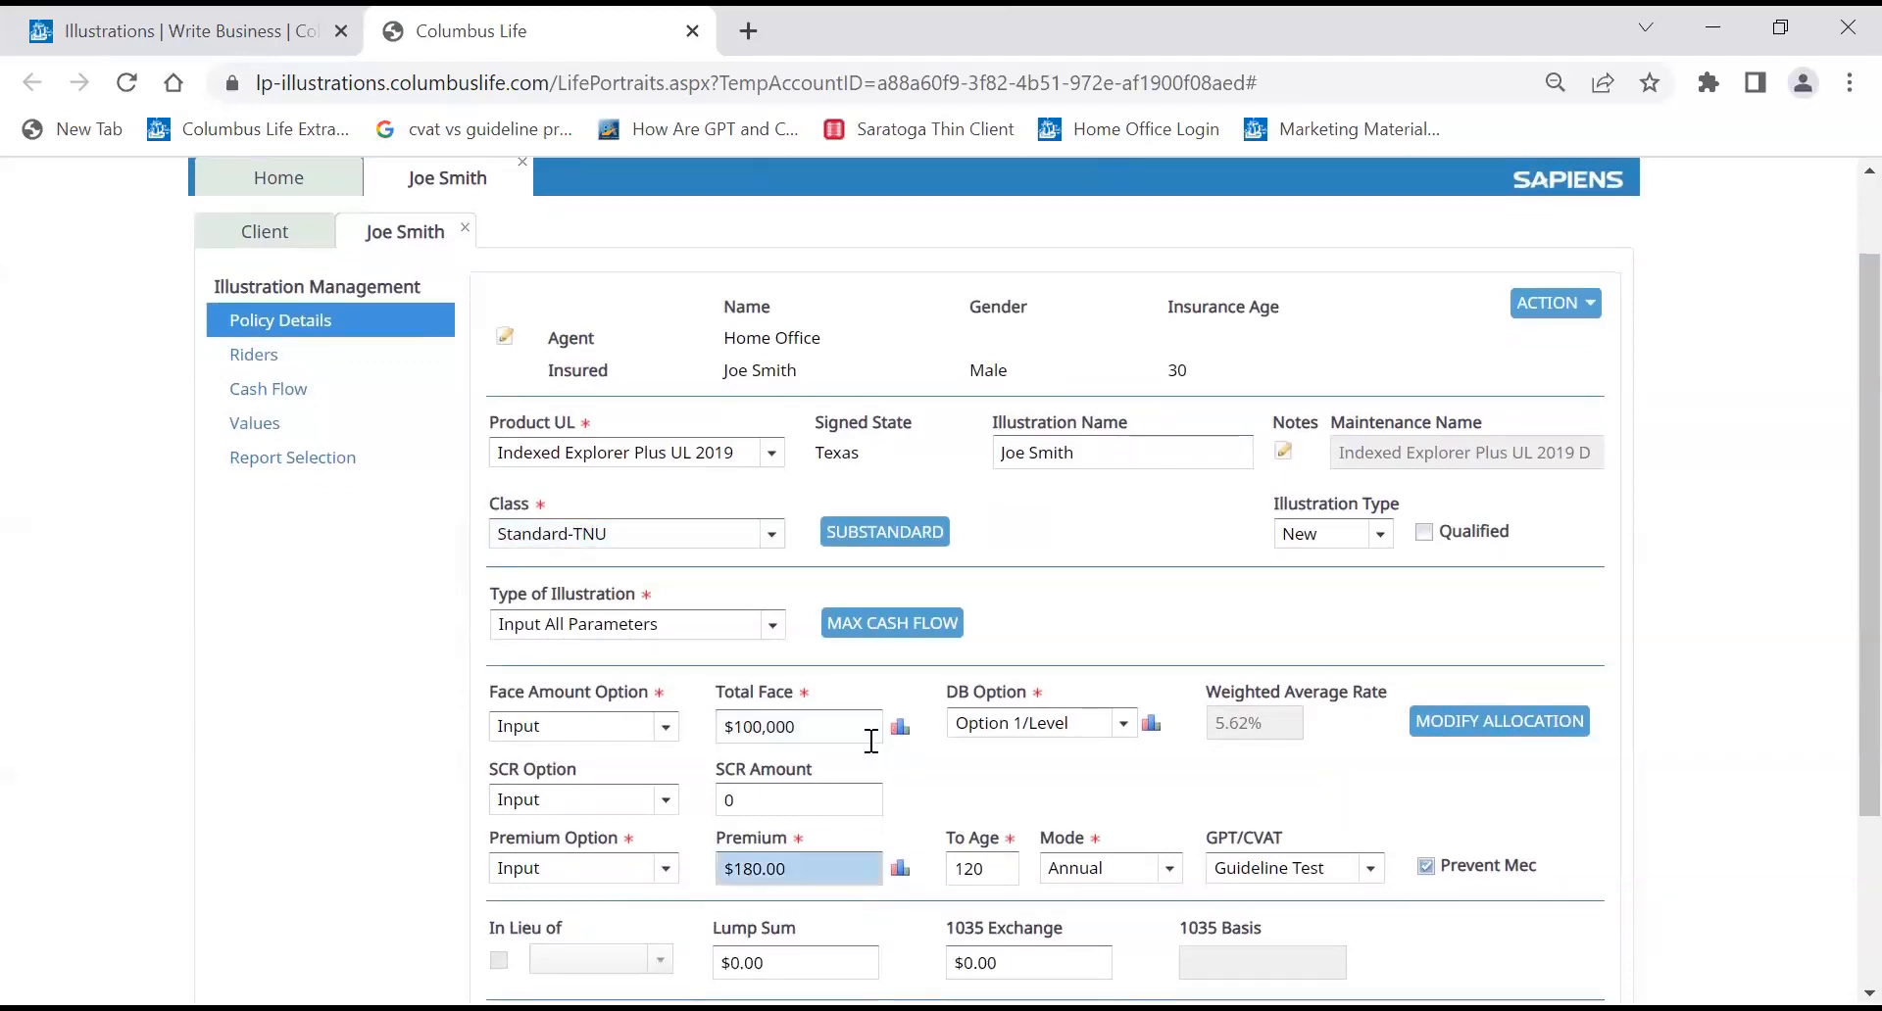
pyautogui.click(1088, 881)
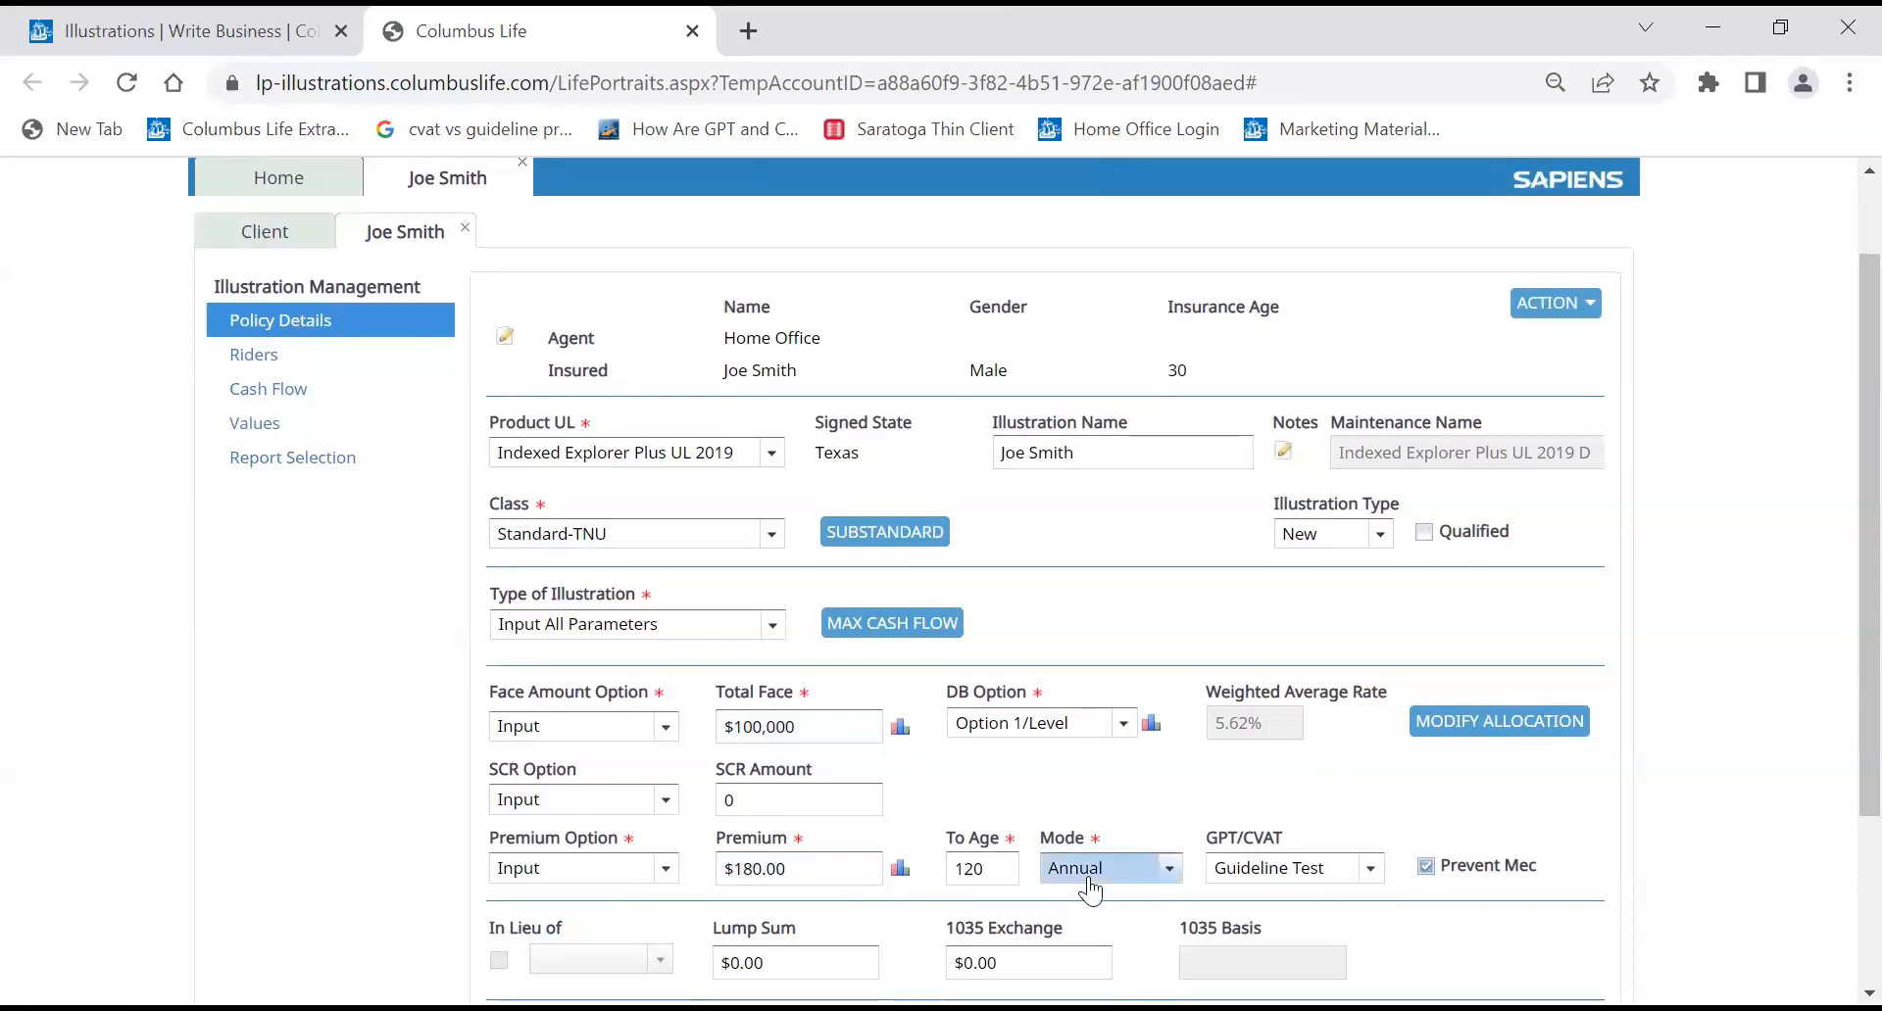
pyautogui.click(1143, 583)
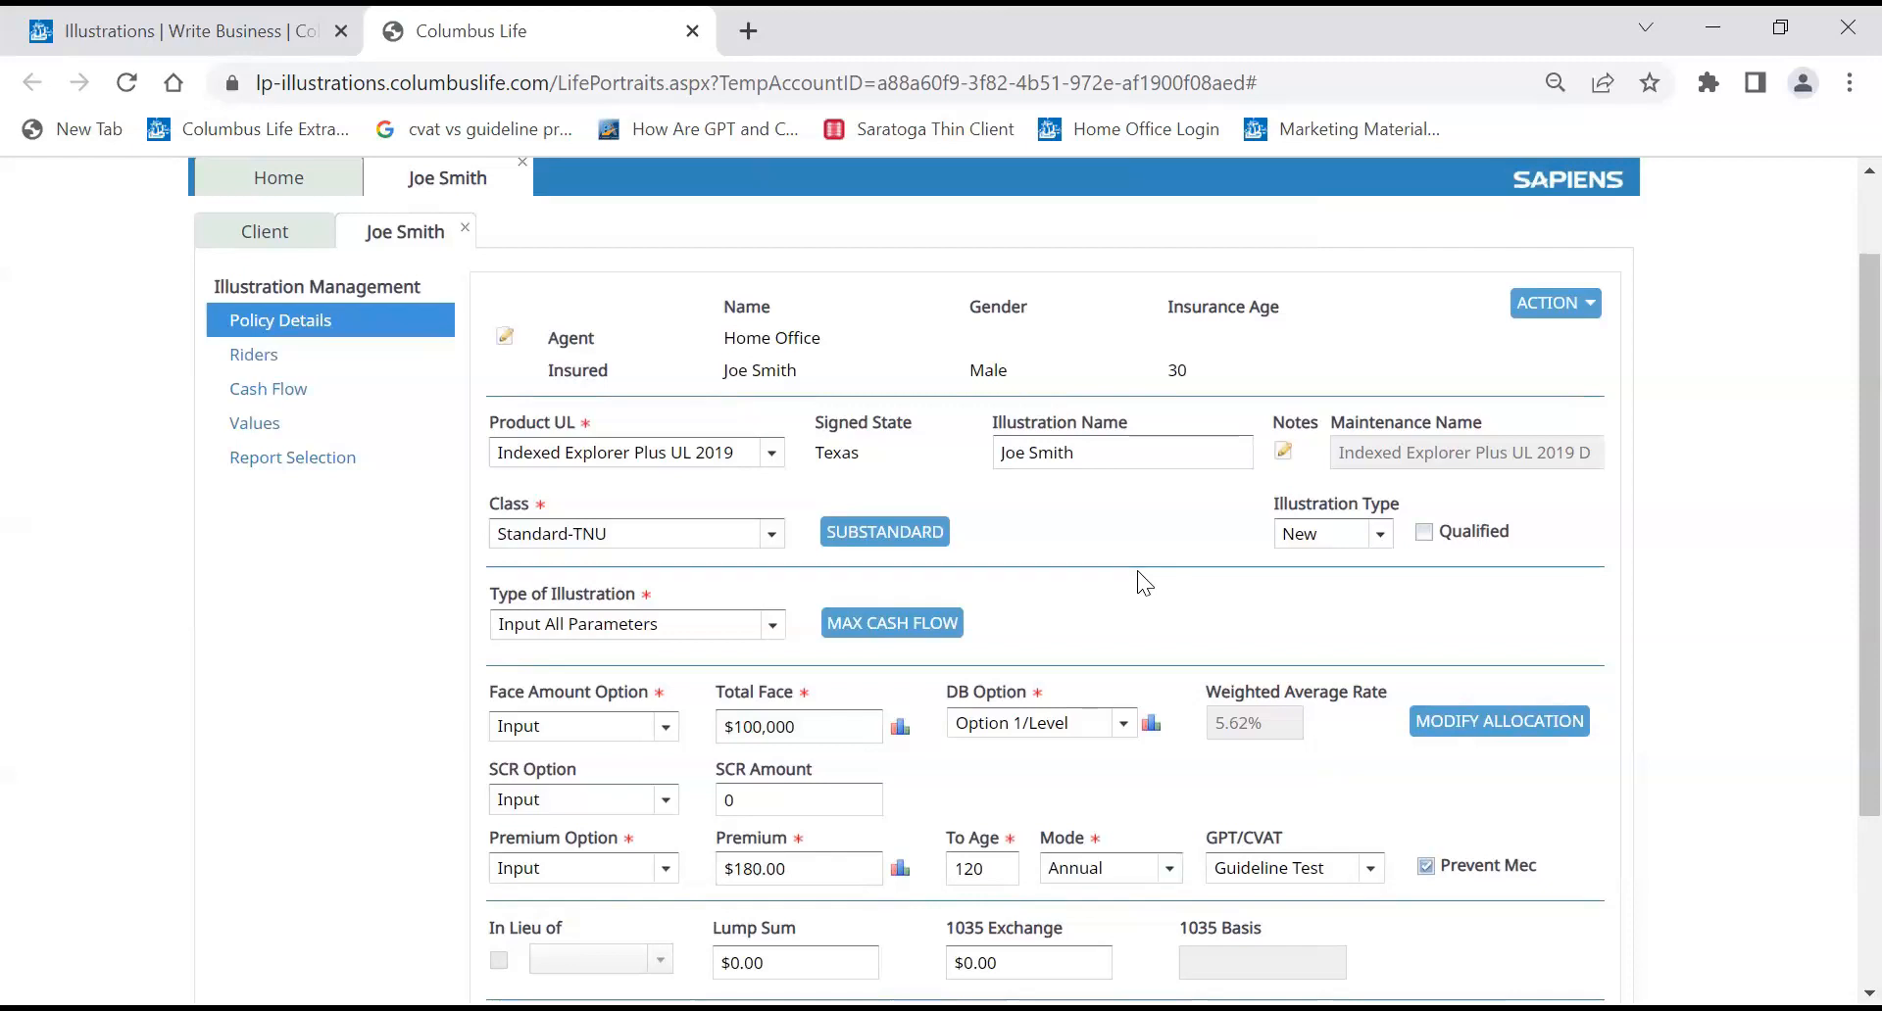
# - Set the insured's class to Preferred-TNU and the type of illustration to Solve for Cash Flow
pyautogui.scroll(1, 1137, 576)
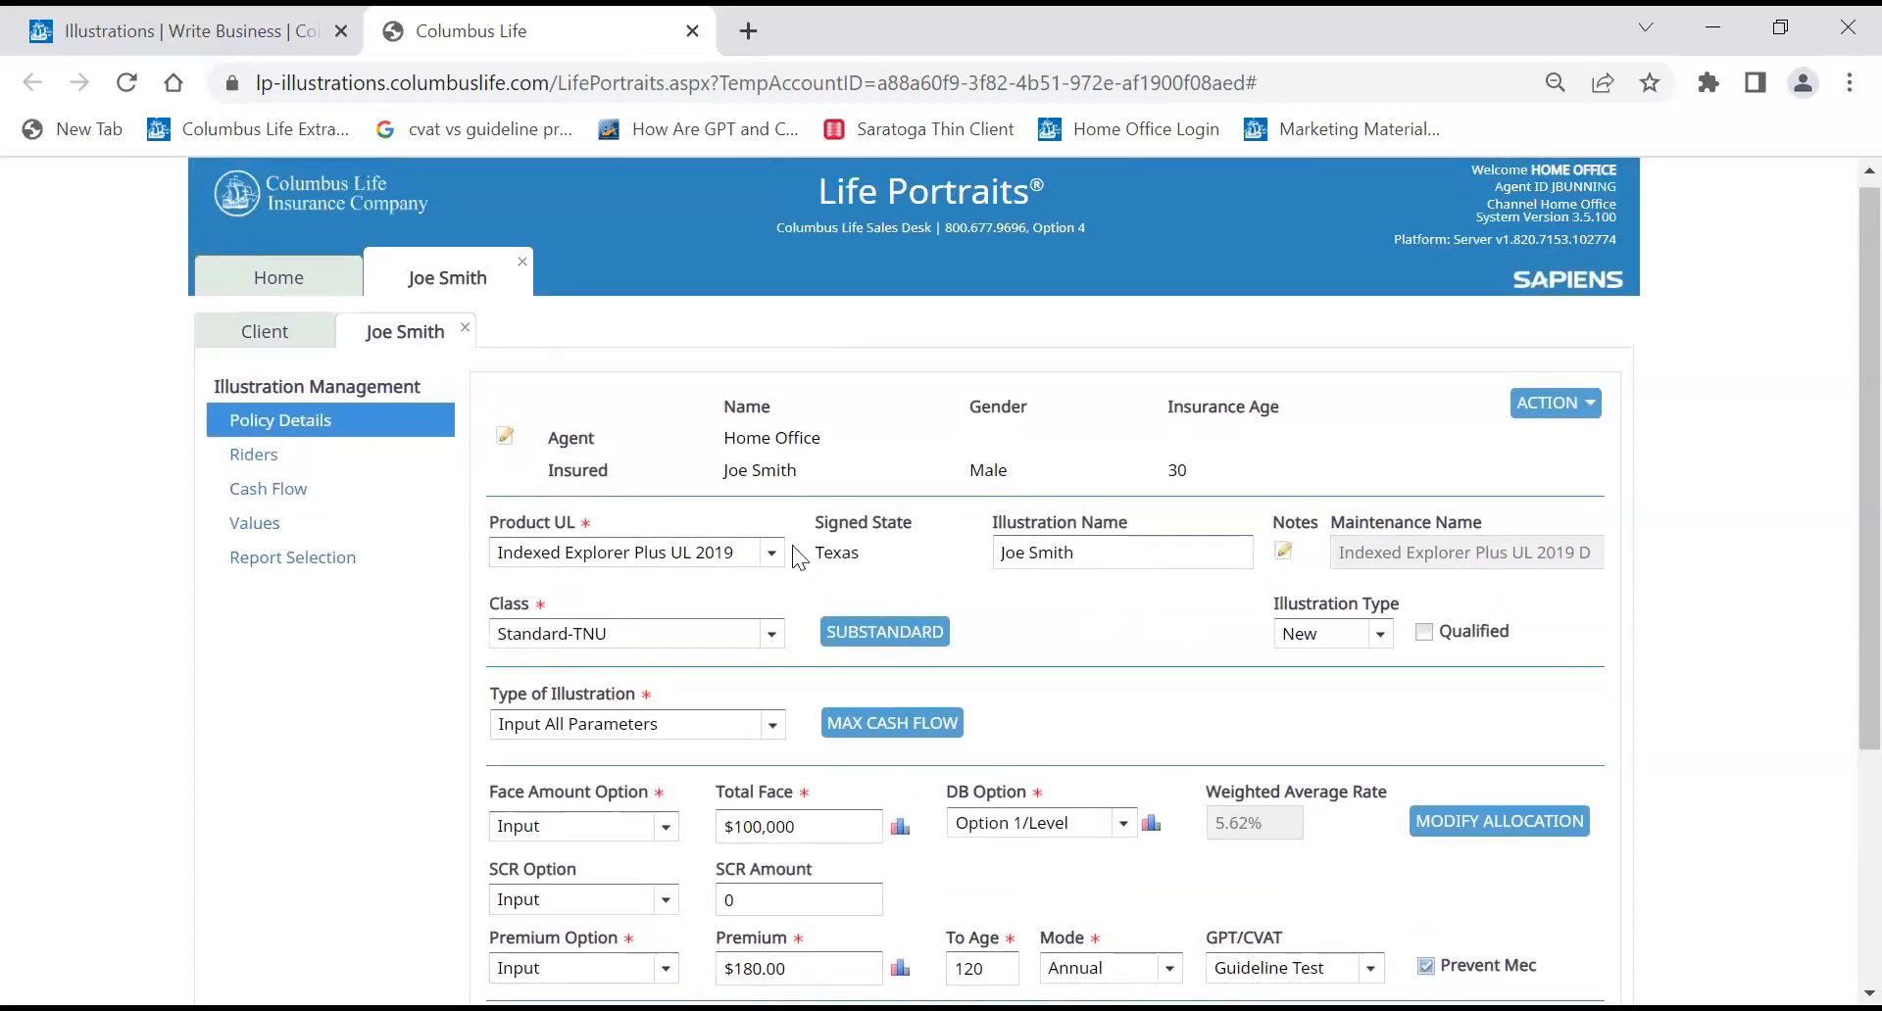
pyautogui.click(633, 654)
pyautogui.click(633, 695)
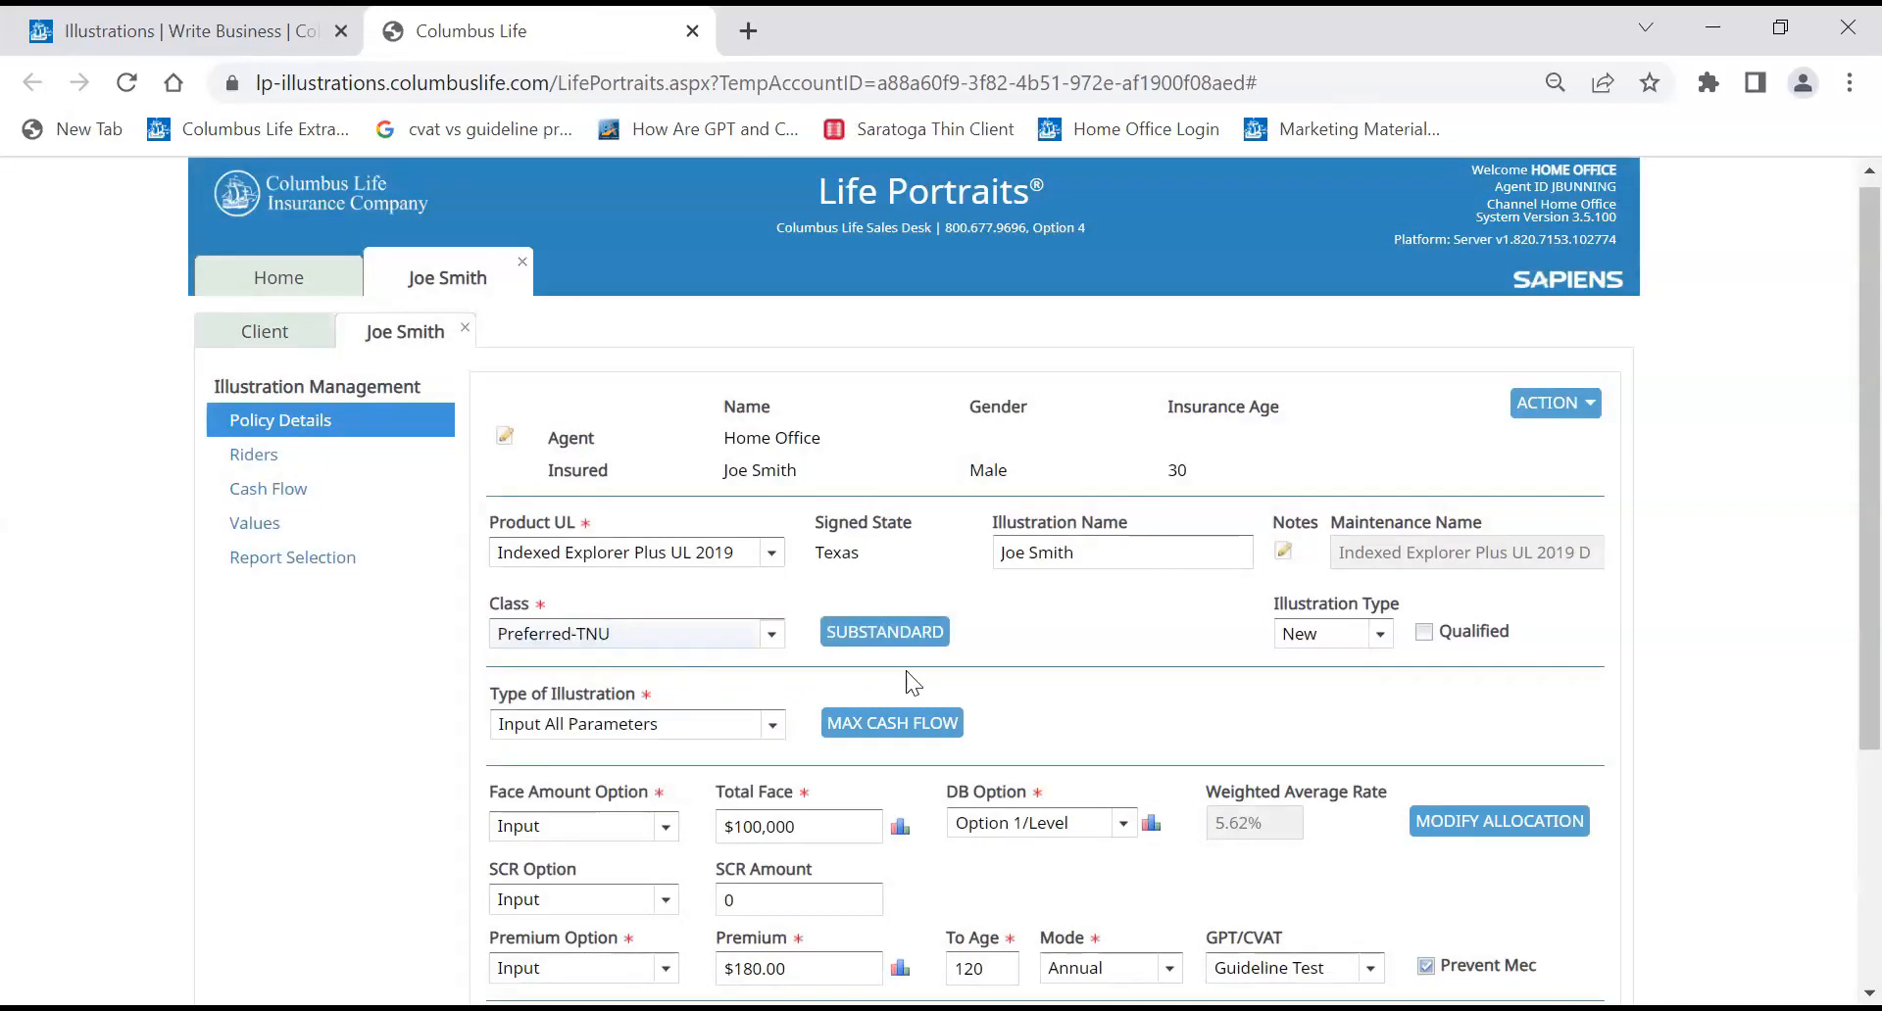
pyautogui.scroll(-1, 1056, 680)
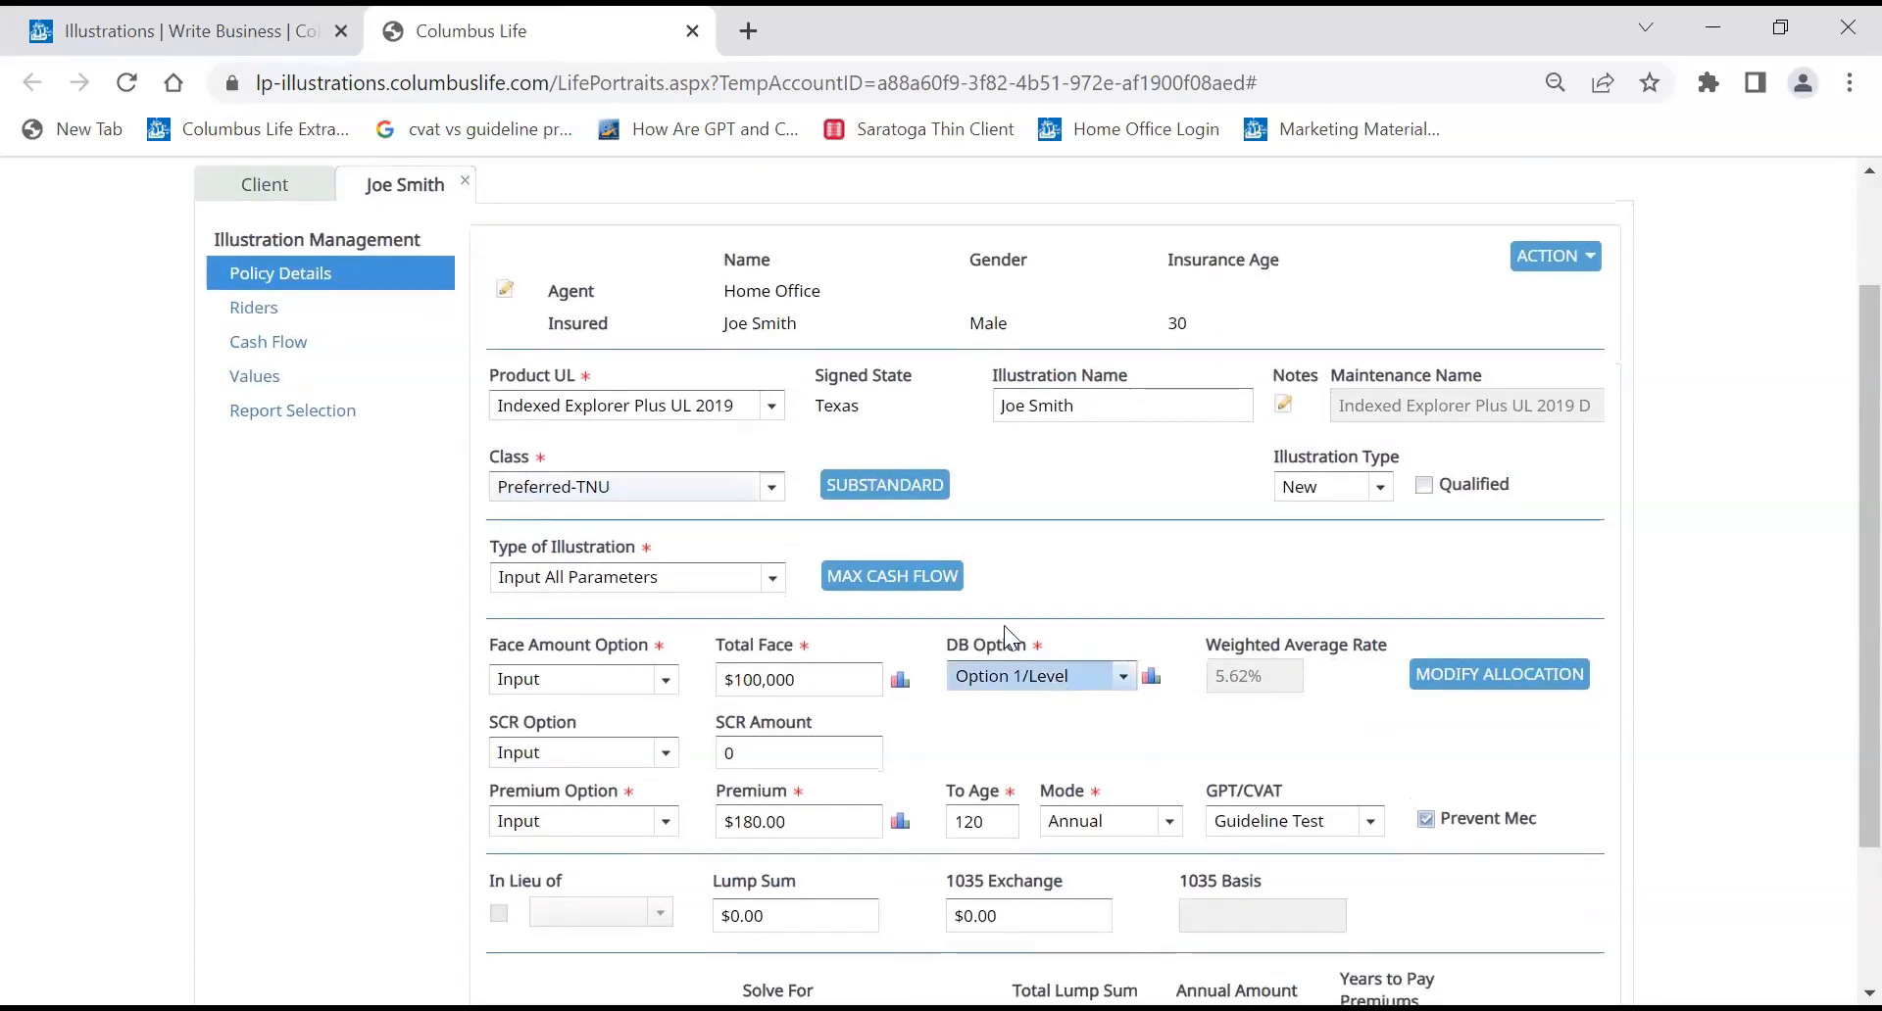
pyautogui.click(665, 586)
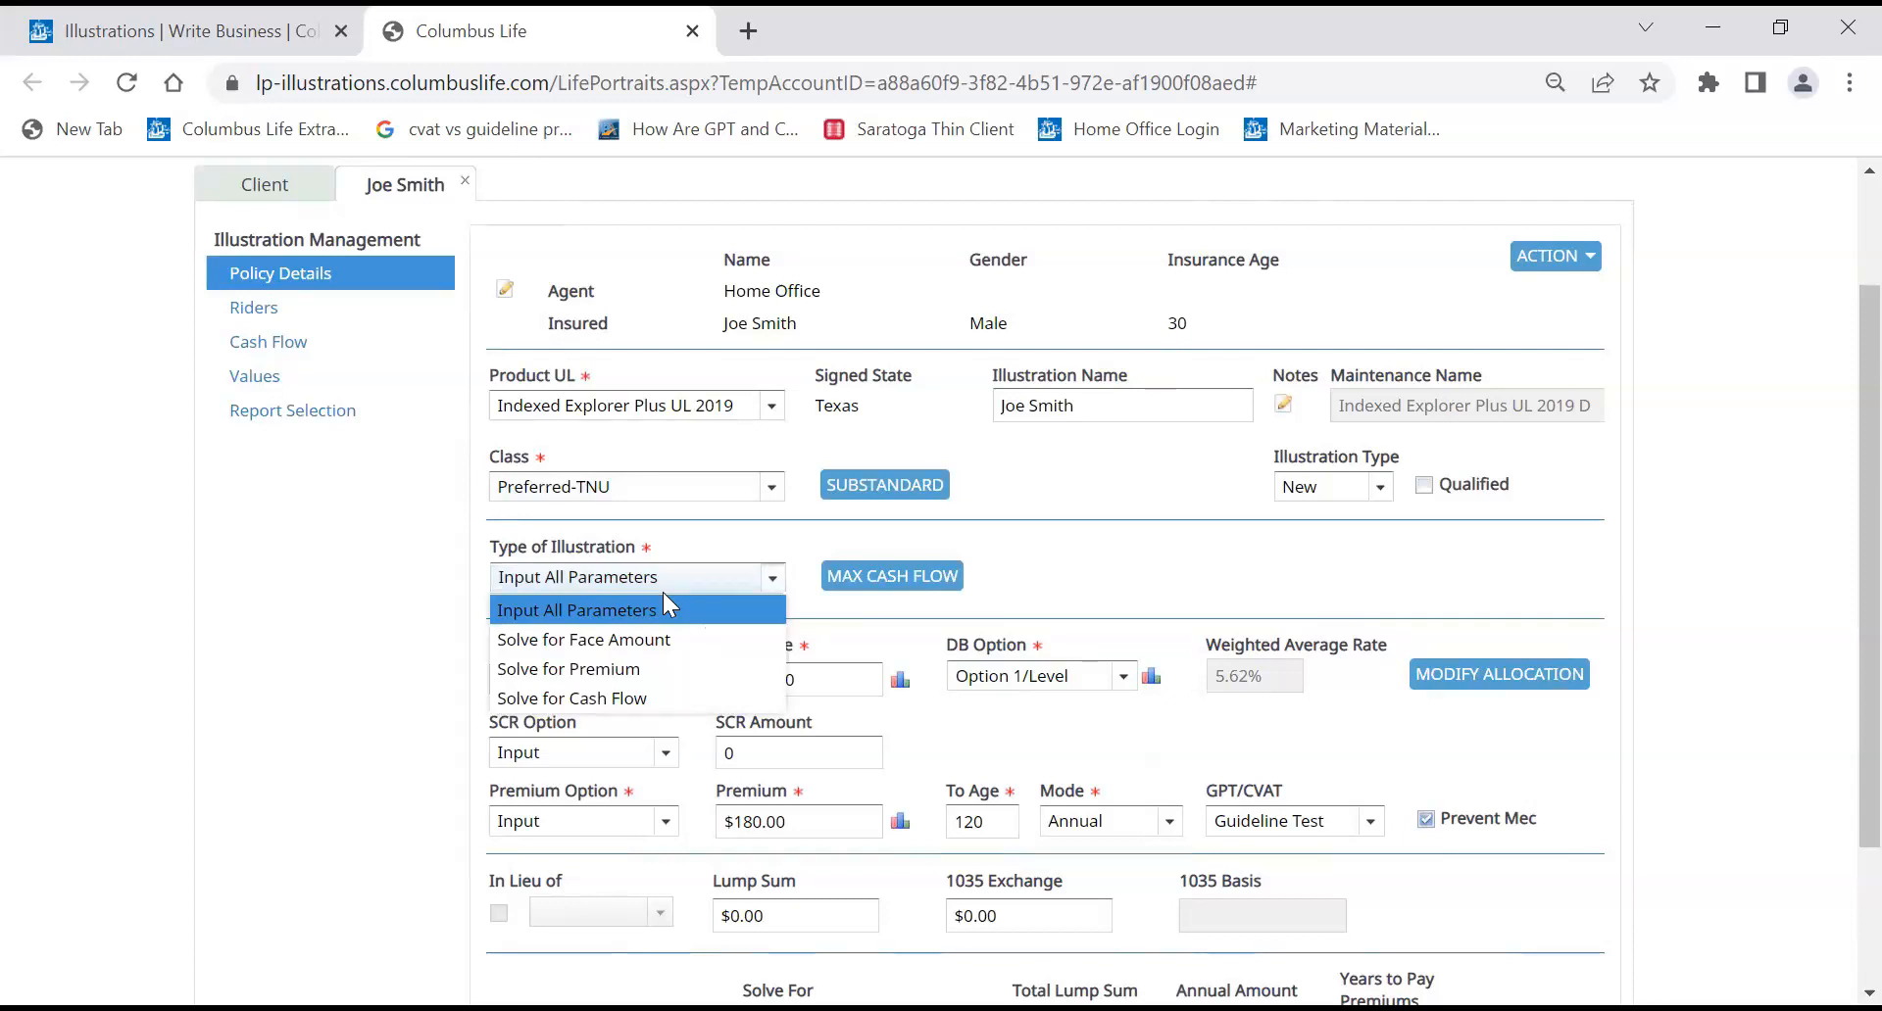
pyautogui.click(619, 698)
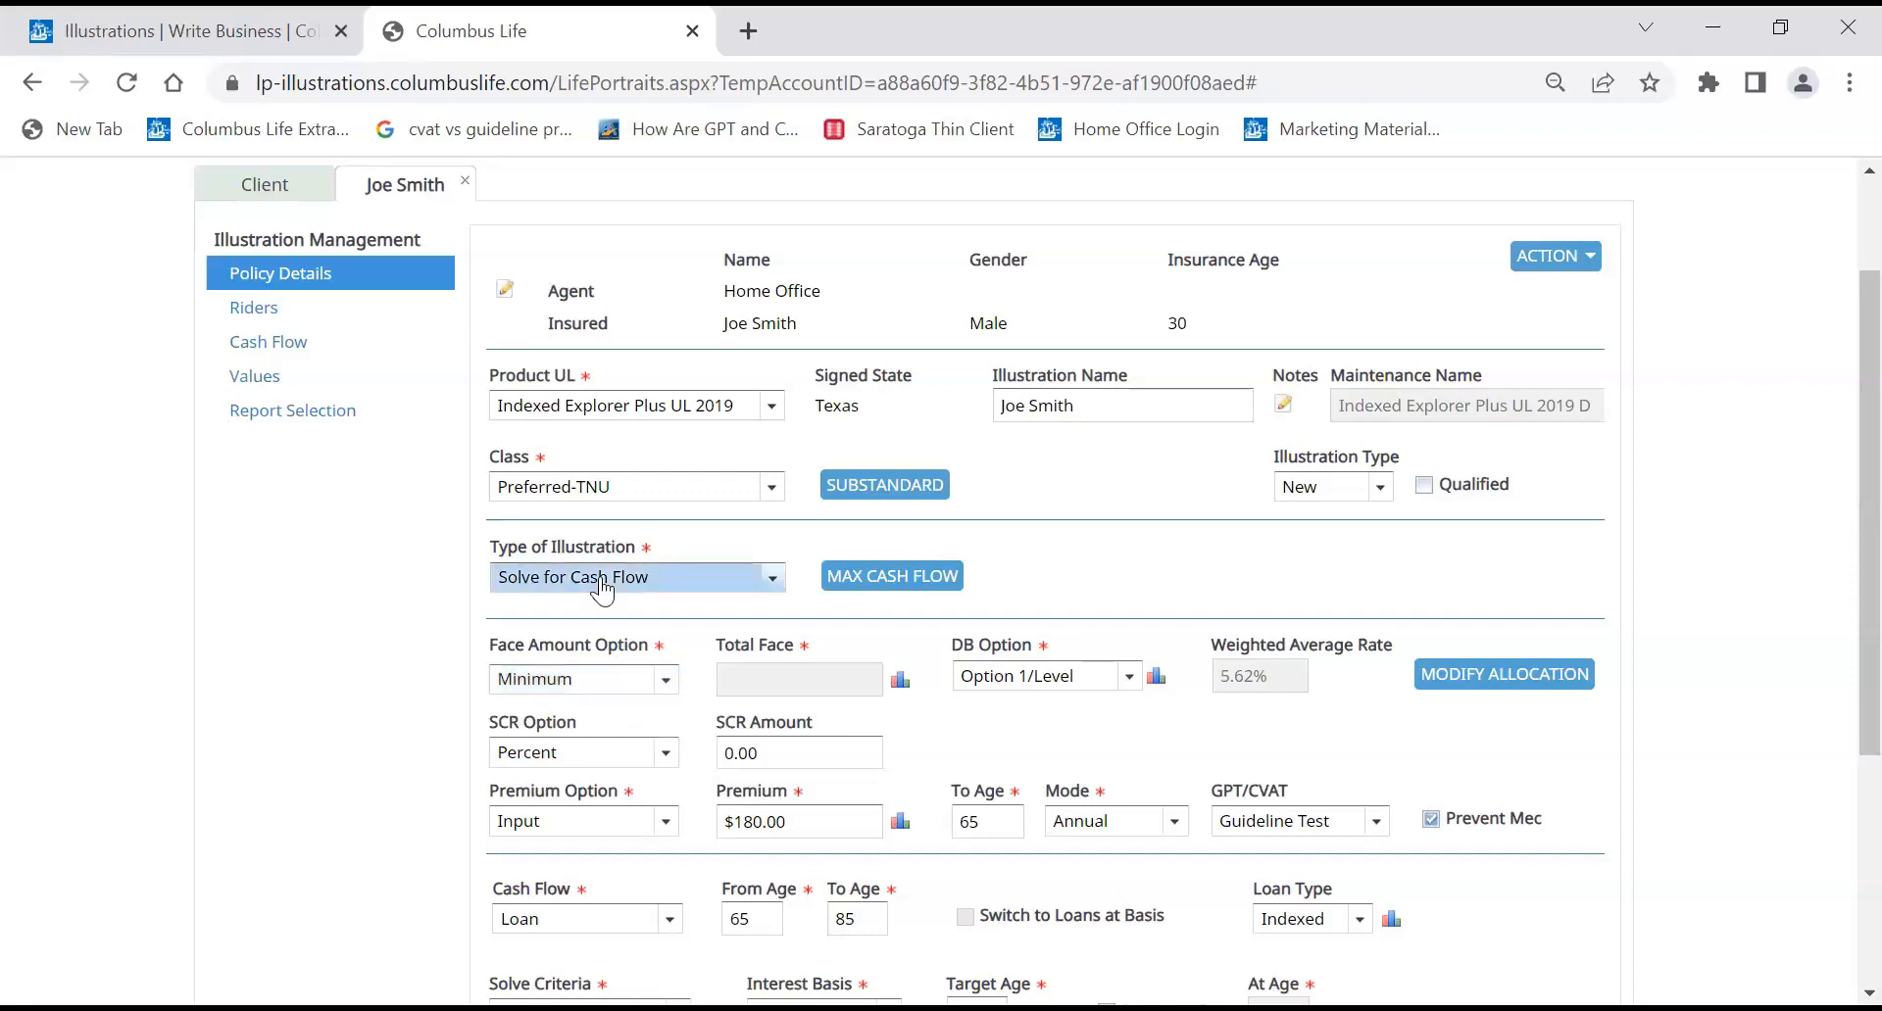
# - Set the death benefit to Option 2/Increasing to age 65, with Option 1/Level from 65 to 120
pyautogui.scroll(-1, 627, 598)
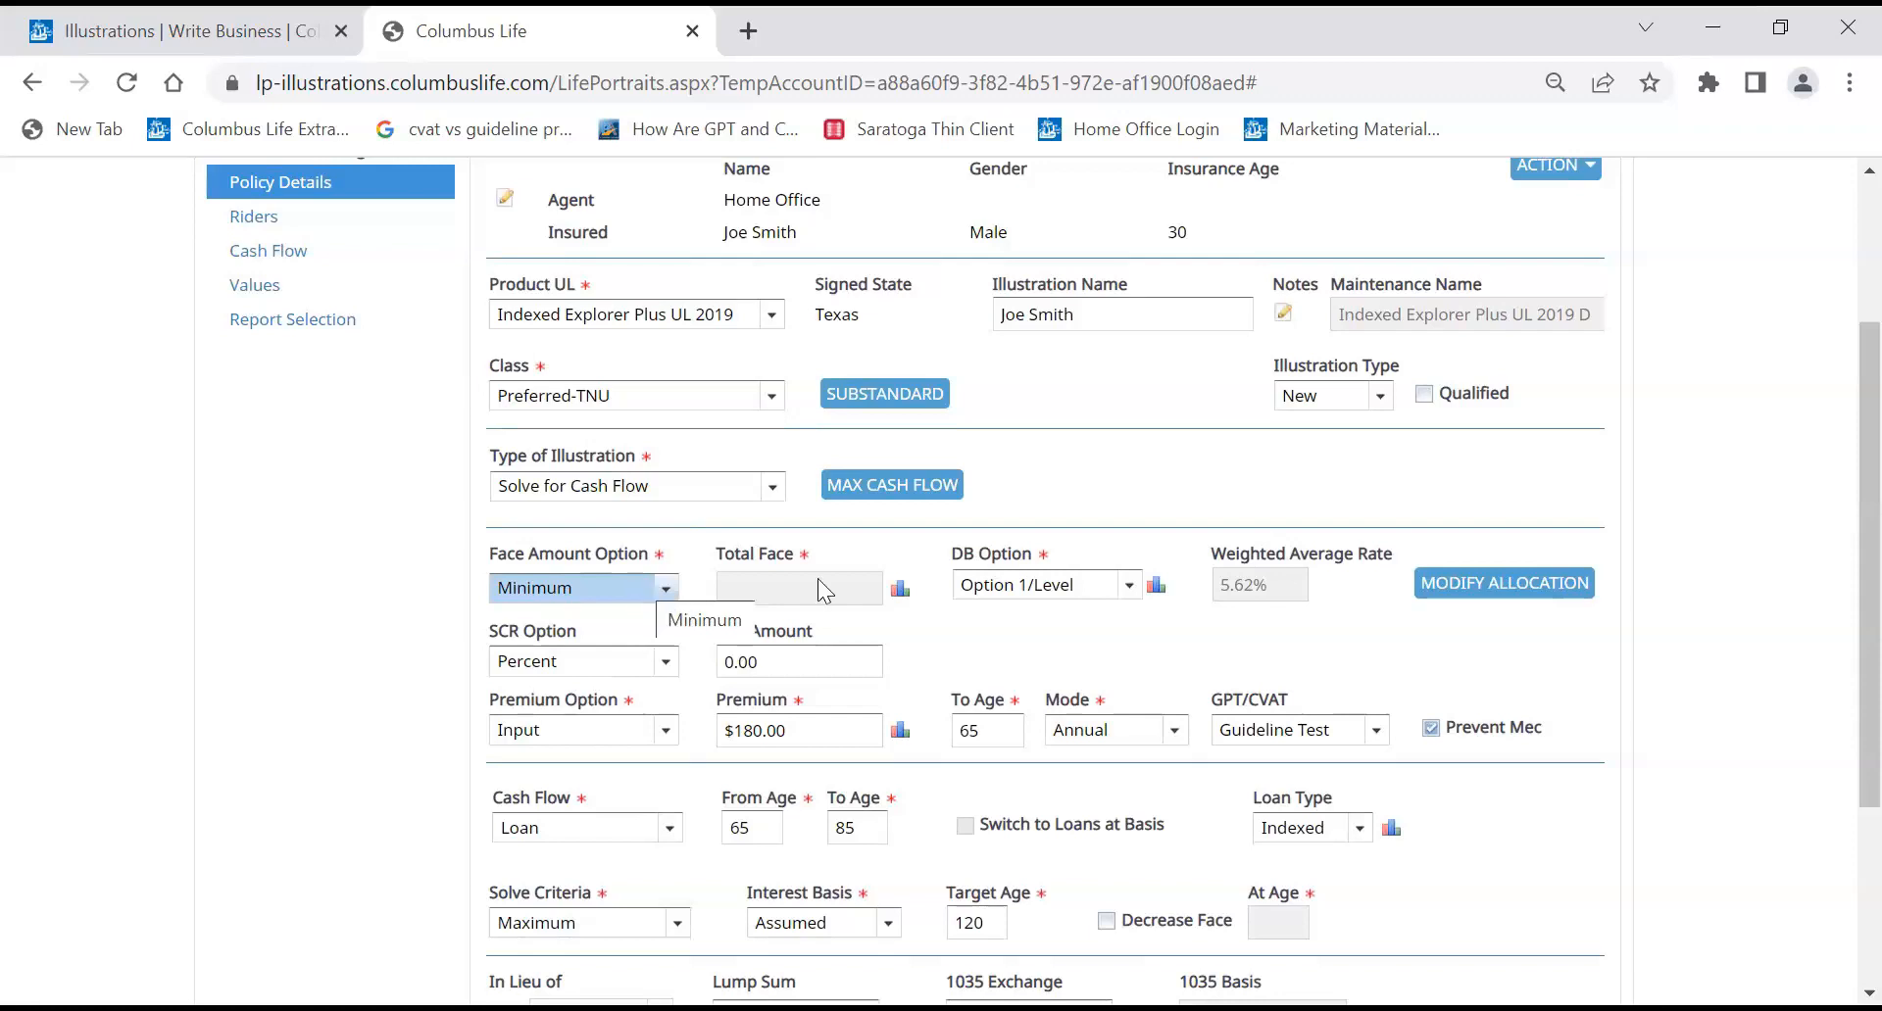
pyautogui.click(1041, 585)
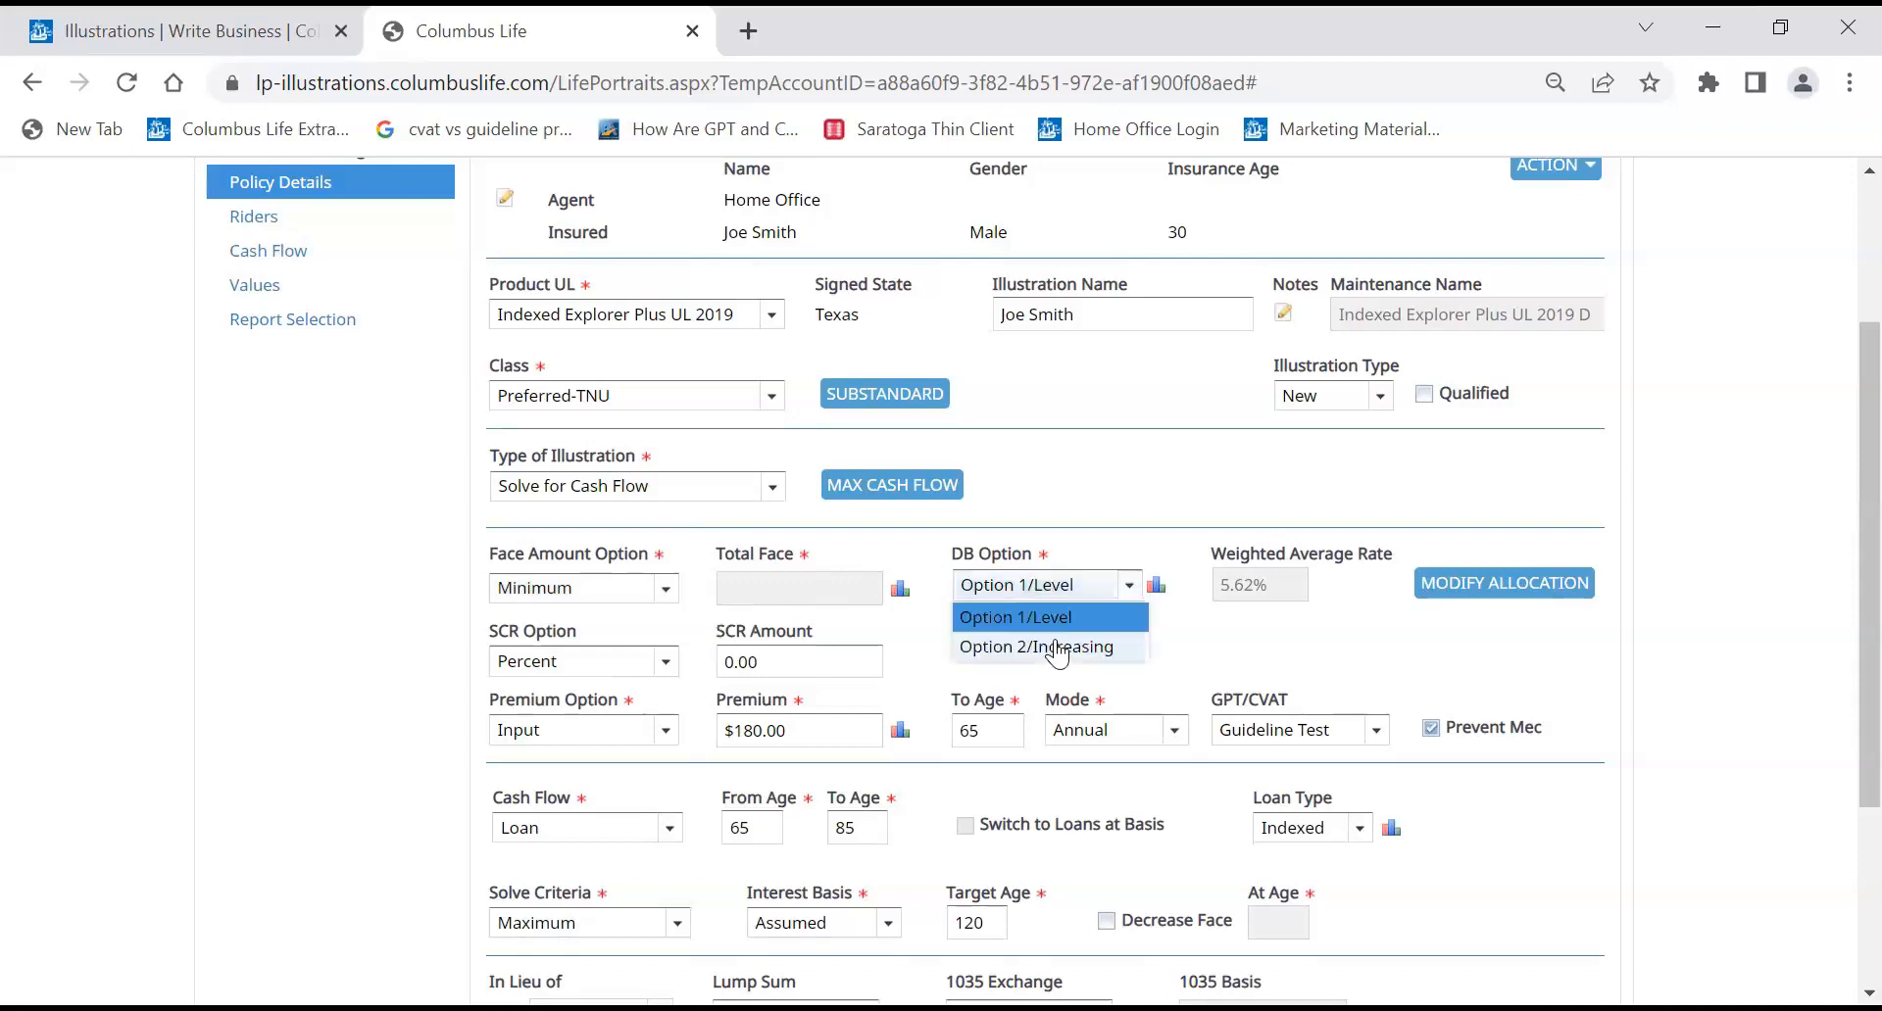
pyautogui.click(1057, 649)
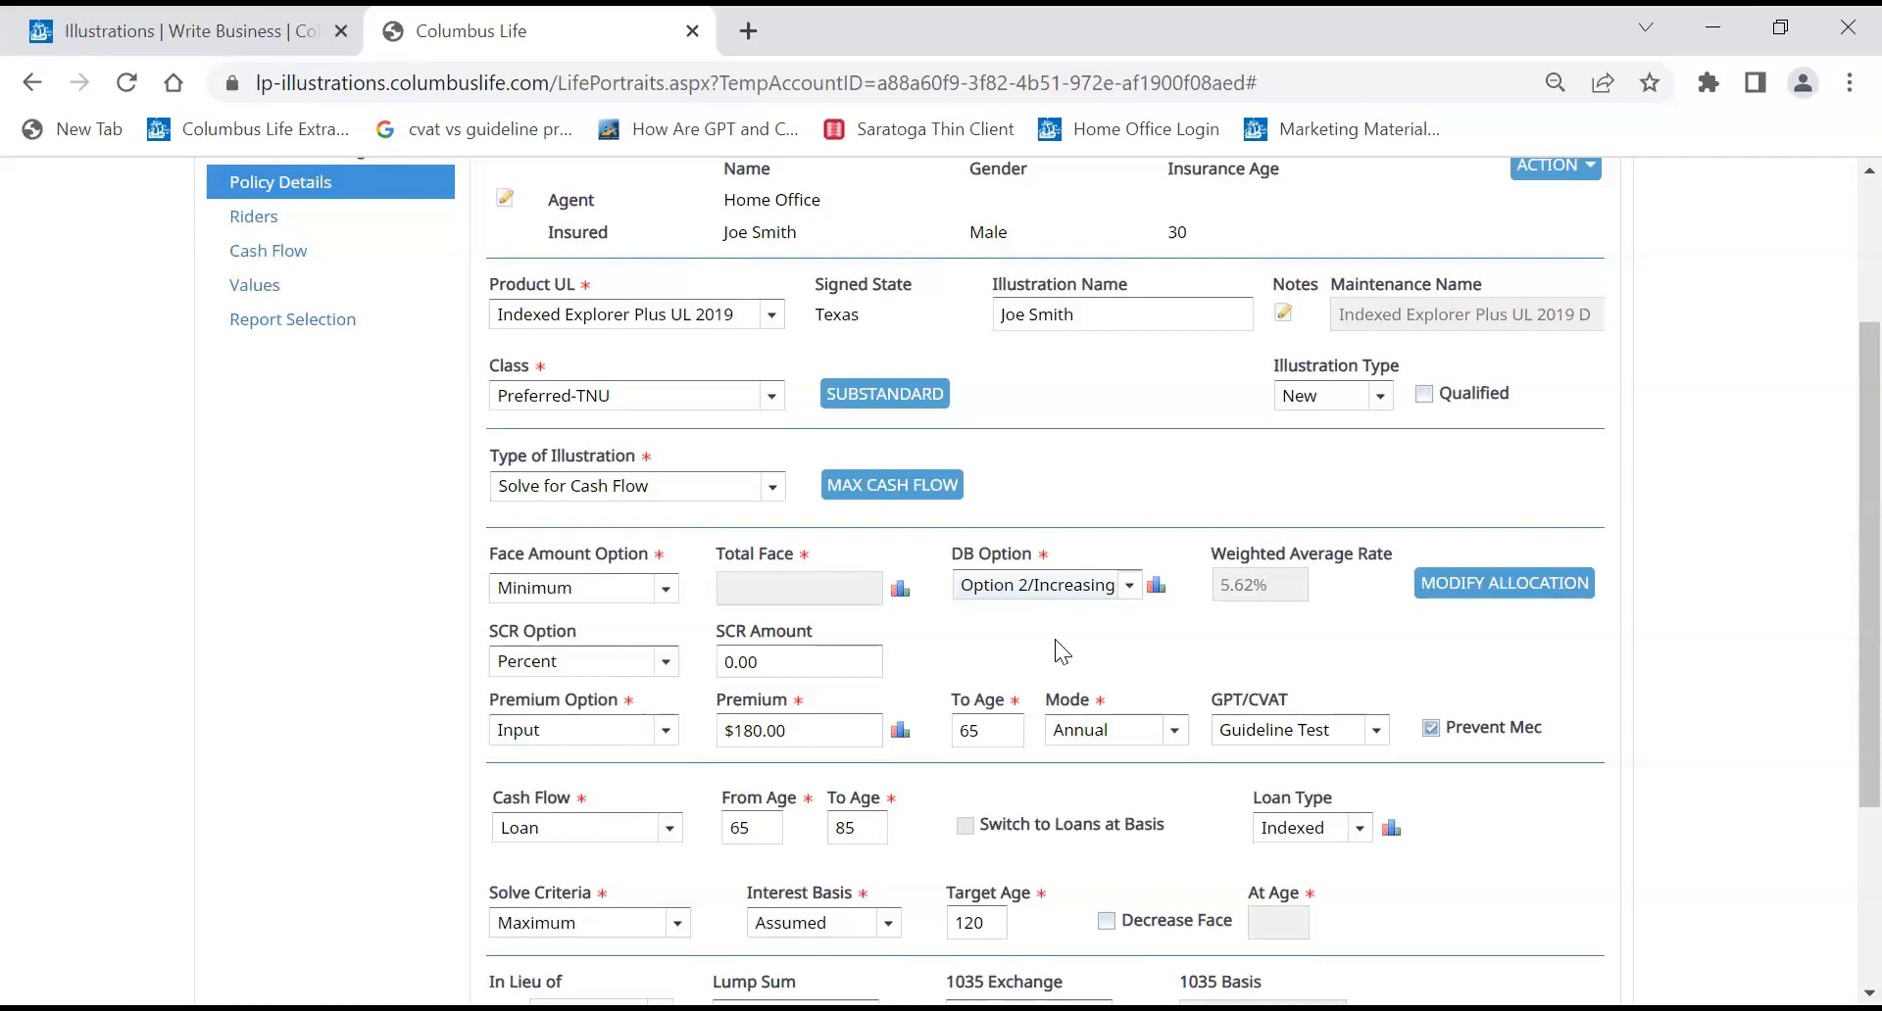
pyautogui.click(1155, 585)
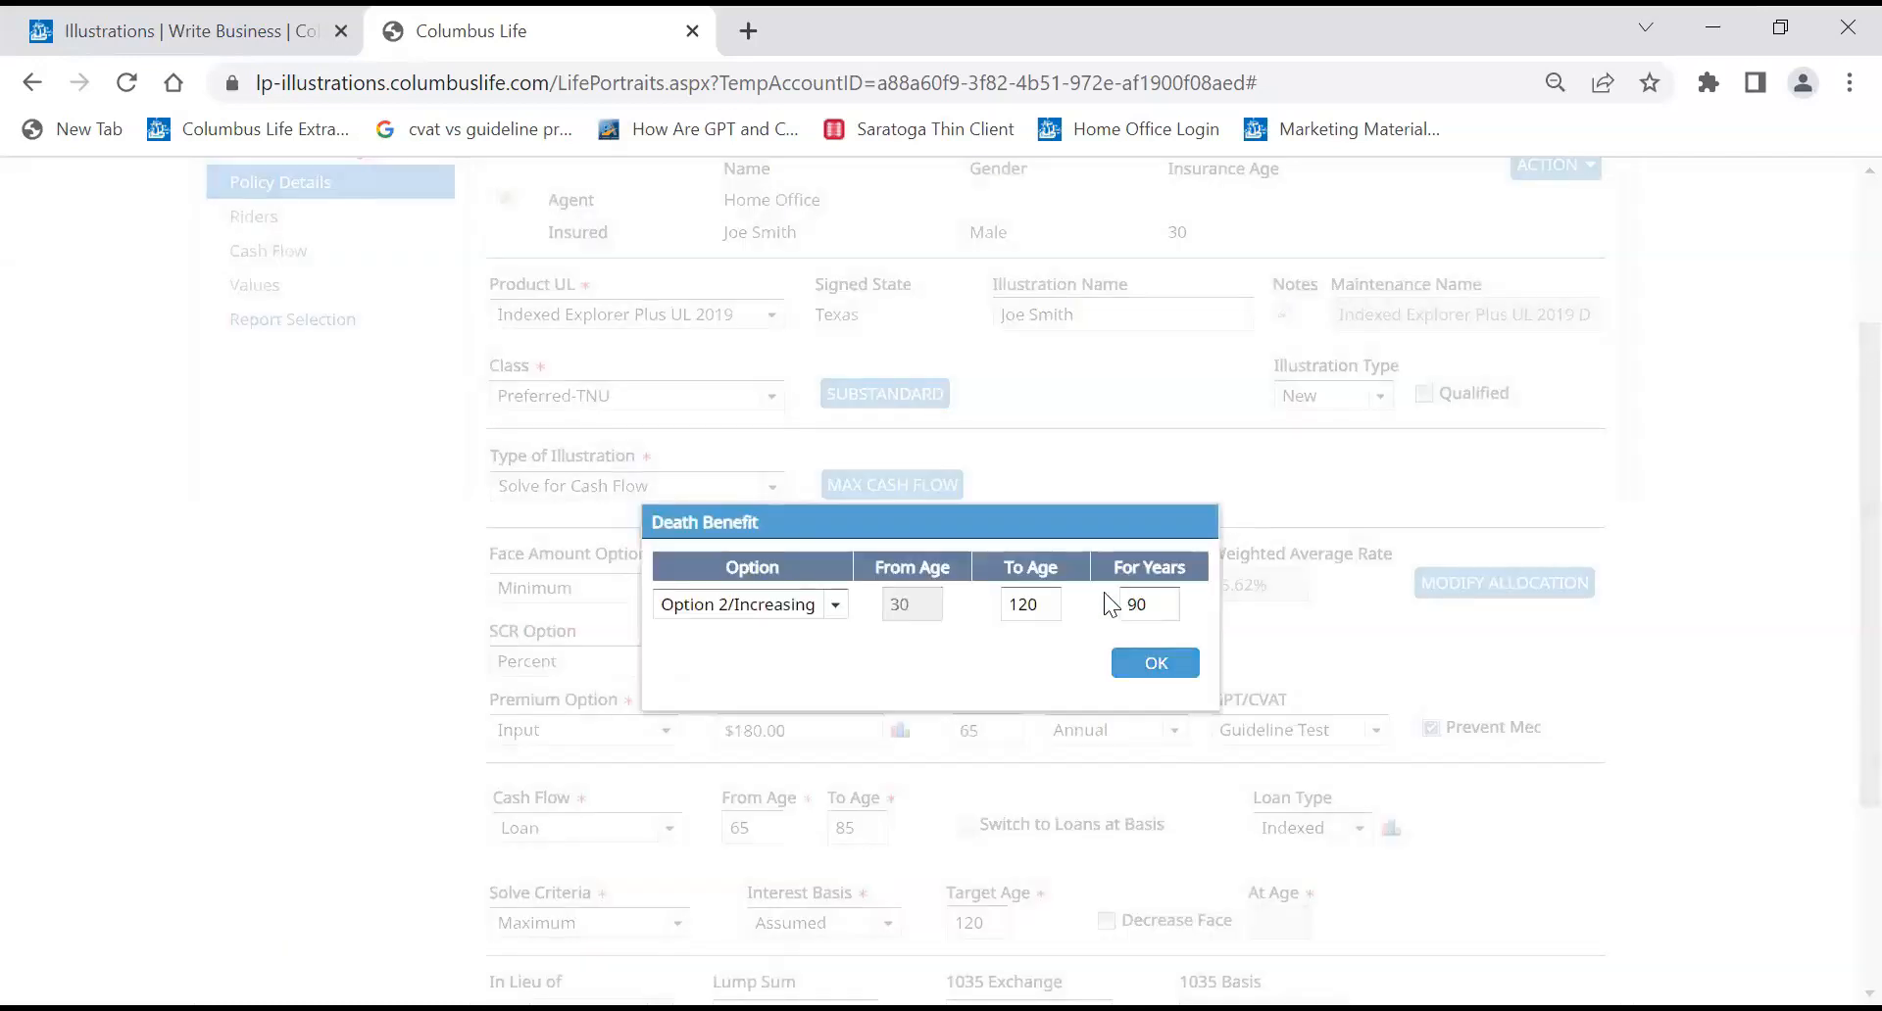
pyautogui.moveTo(1002, 606); pyautogui.dragTo(1048, 608)
pyautogui.doubleClick(1049, 608)
pyautogui.write('65')
pyautogui.press('Tab')
pyautogui.doubleClick(1049, 608)
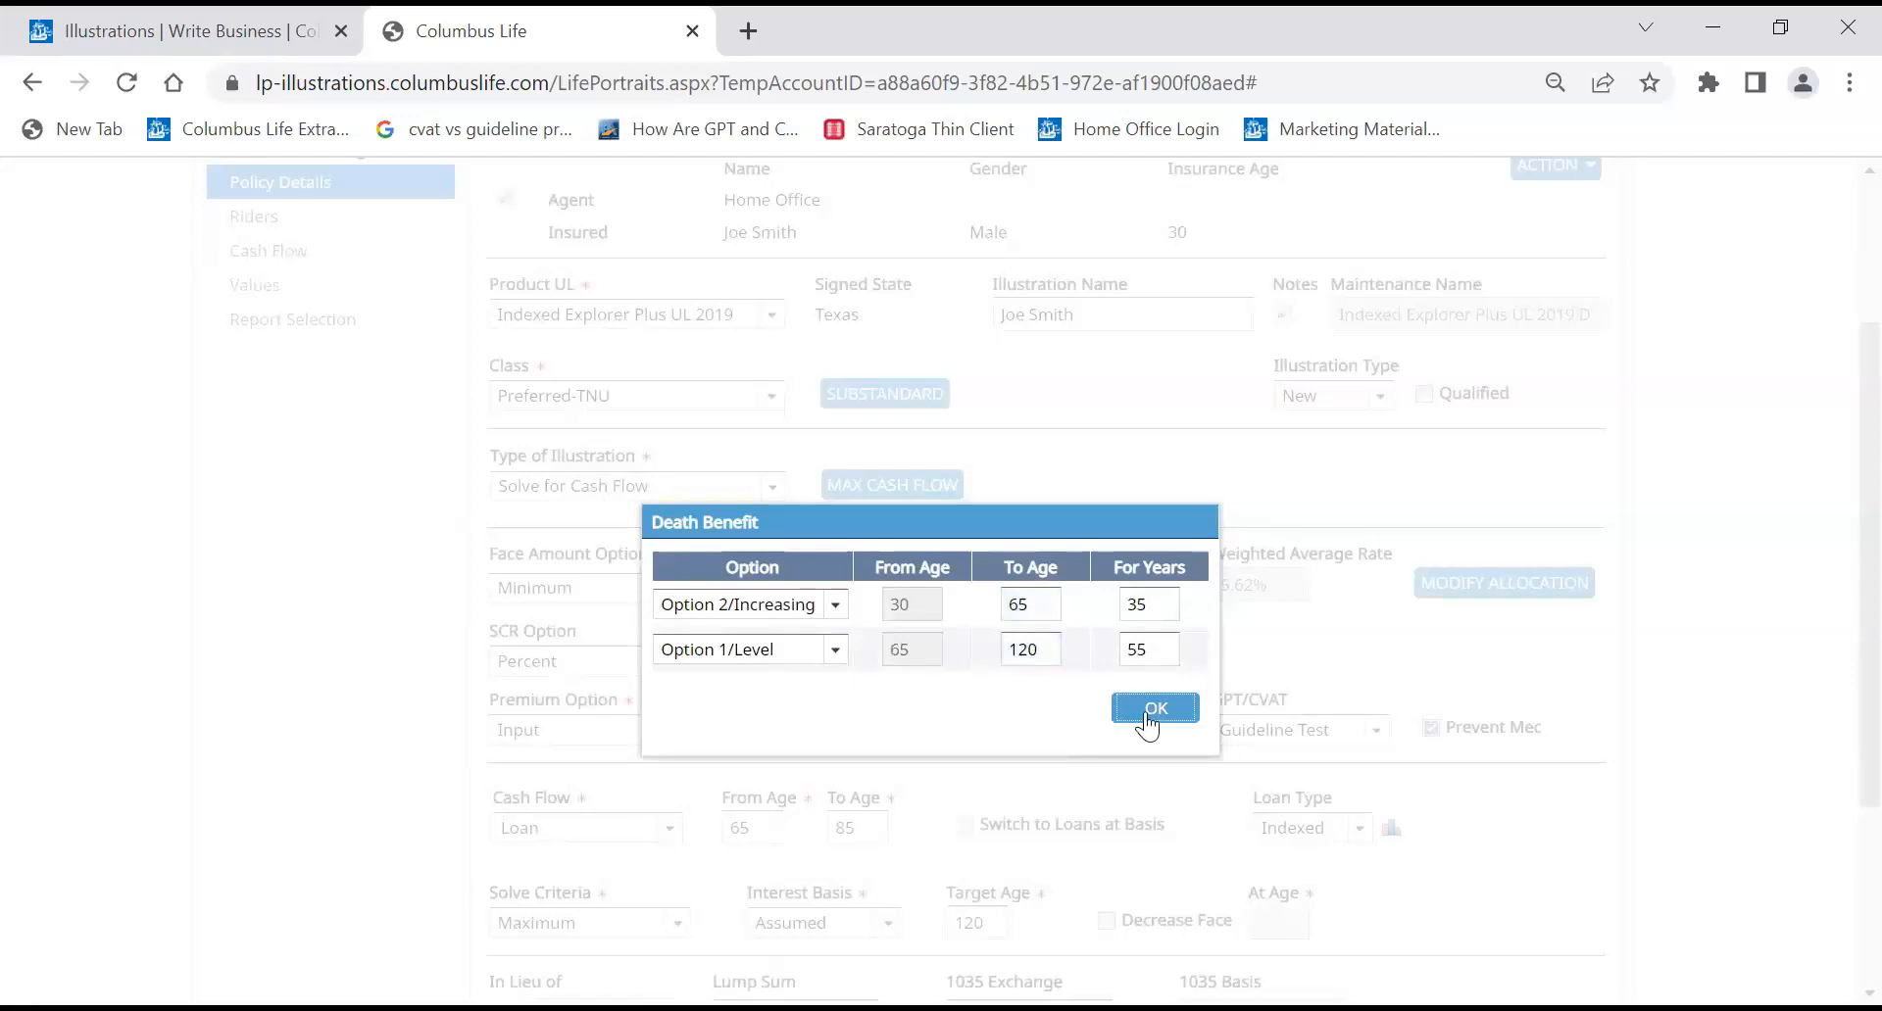
pyautogui.click(1156, 708)
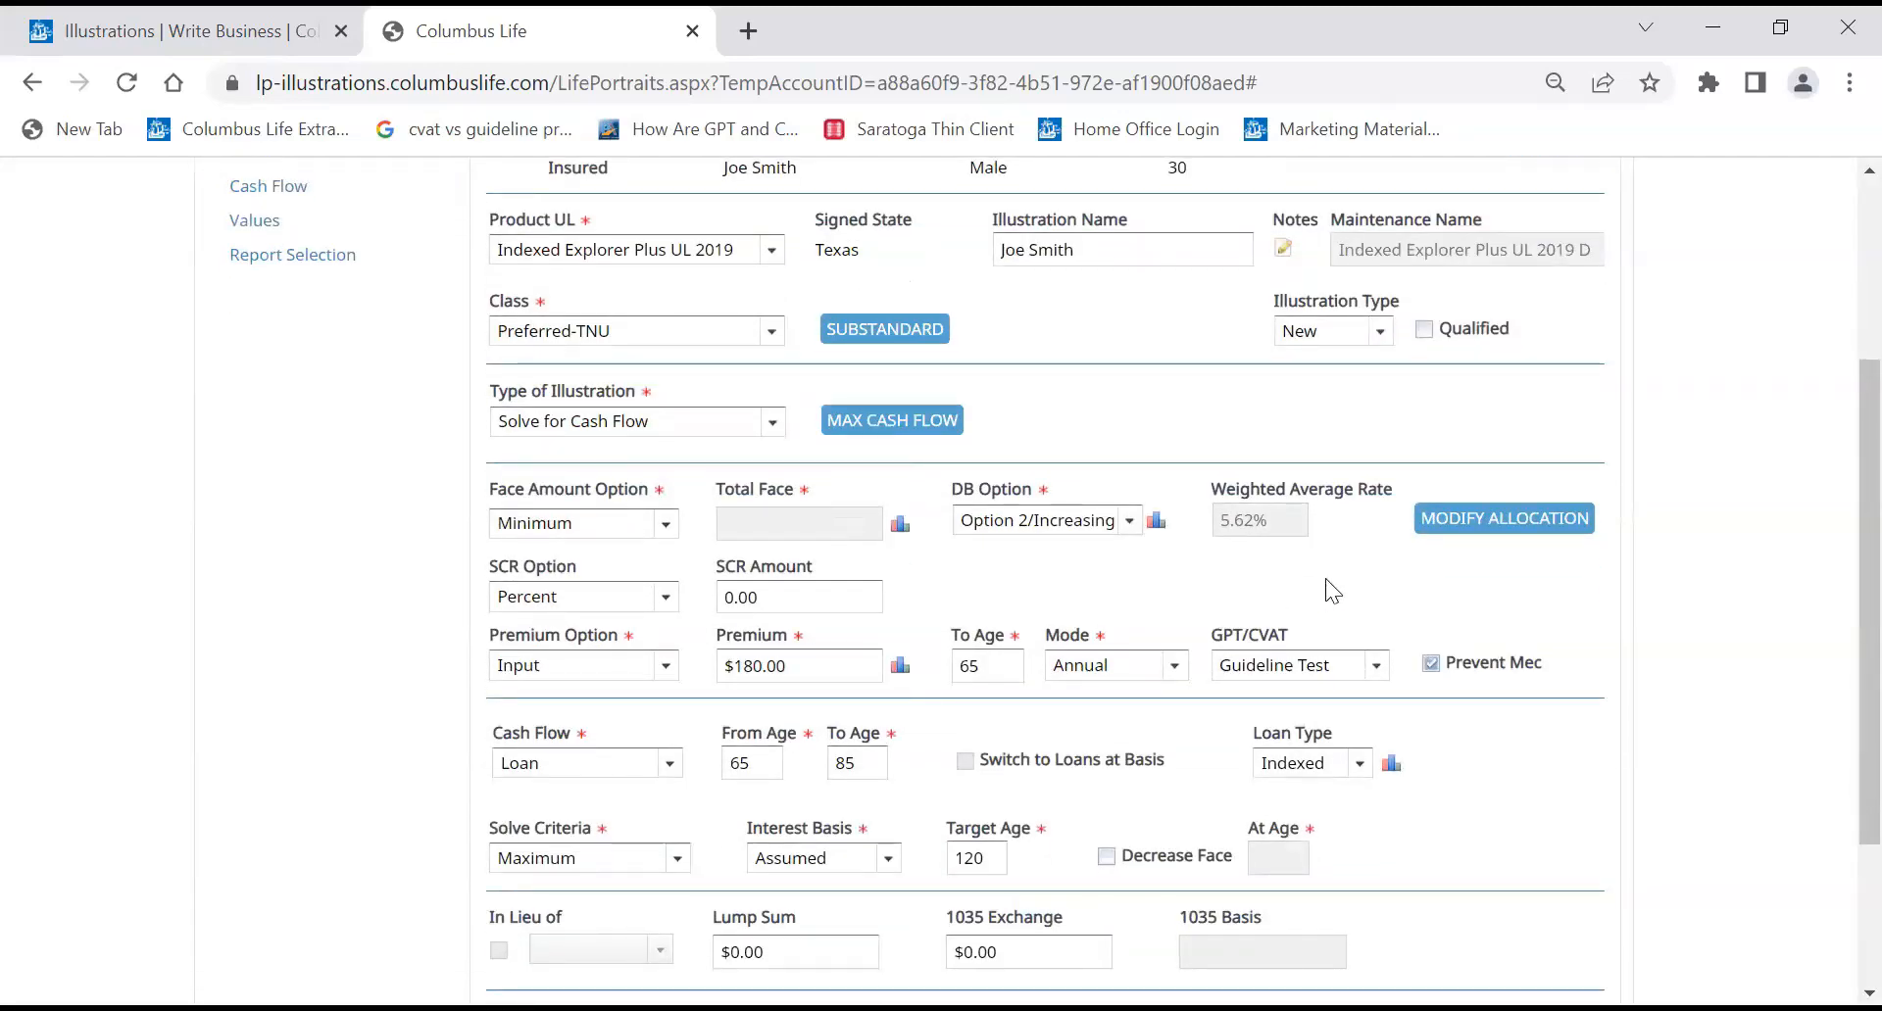
# - Examine the index strategy allocations and their assumed interest rates without changing them
pyautogui.click(1504, 528)
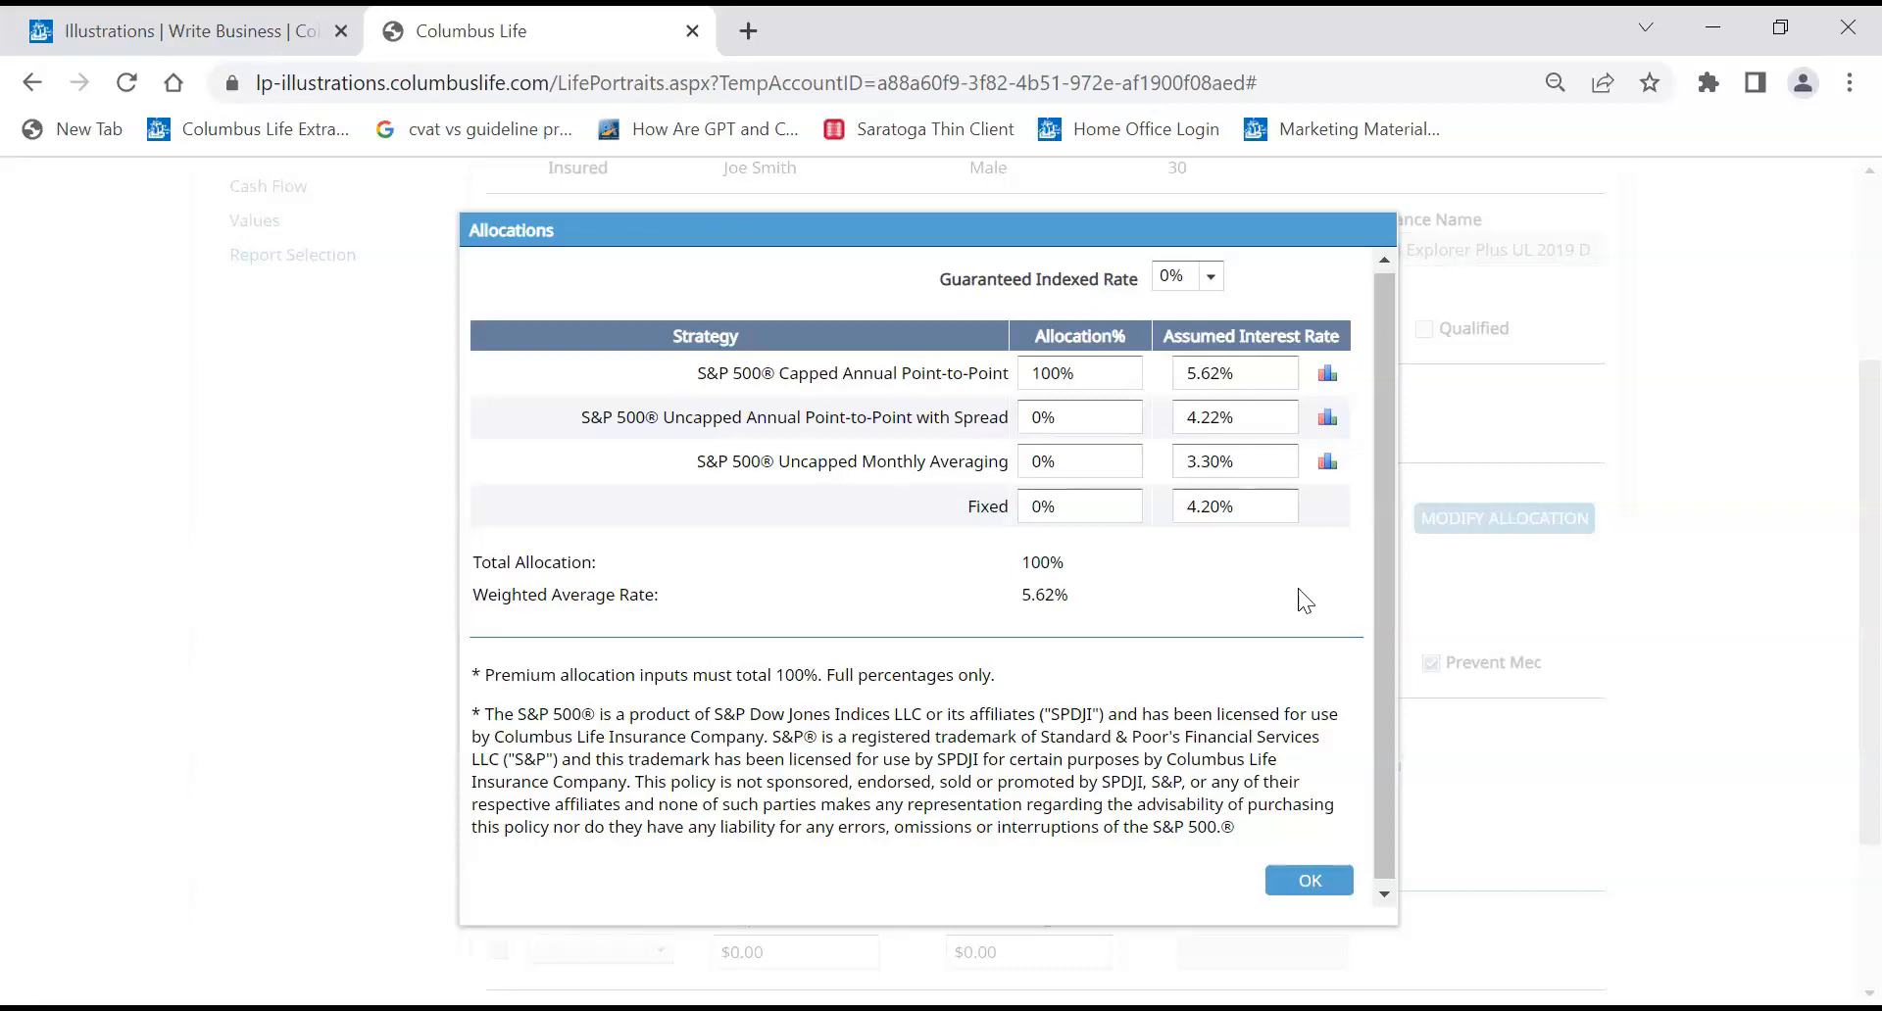
pyautogui.click(1308, 880)
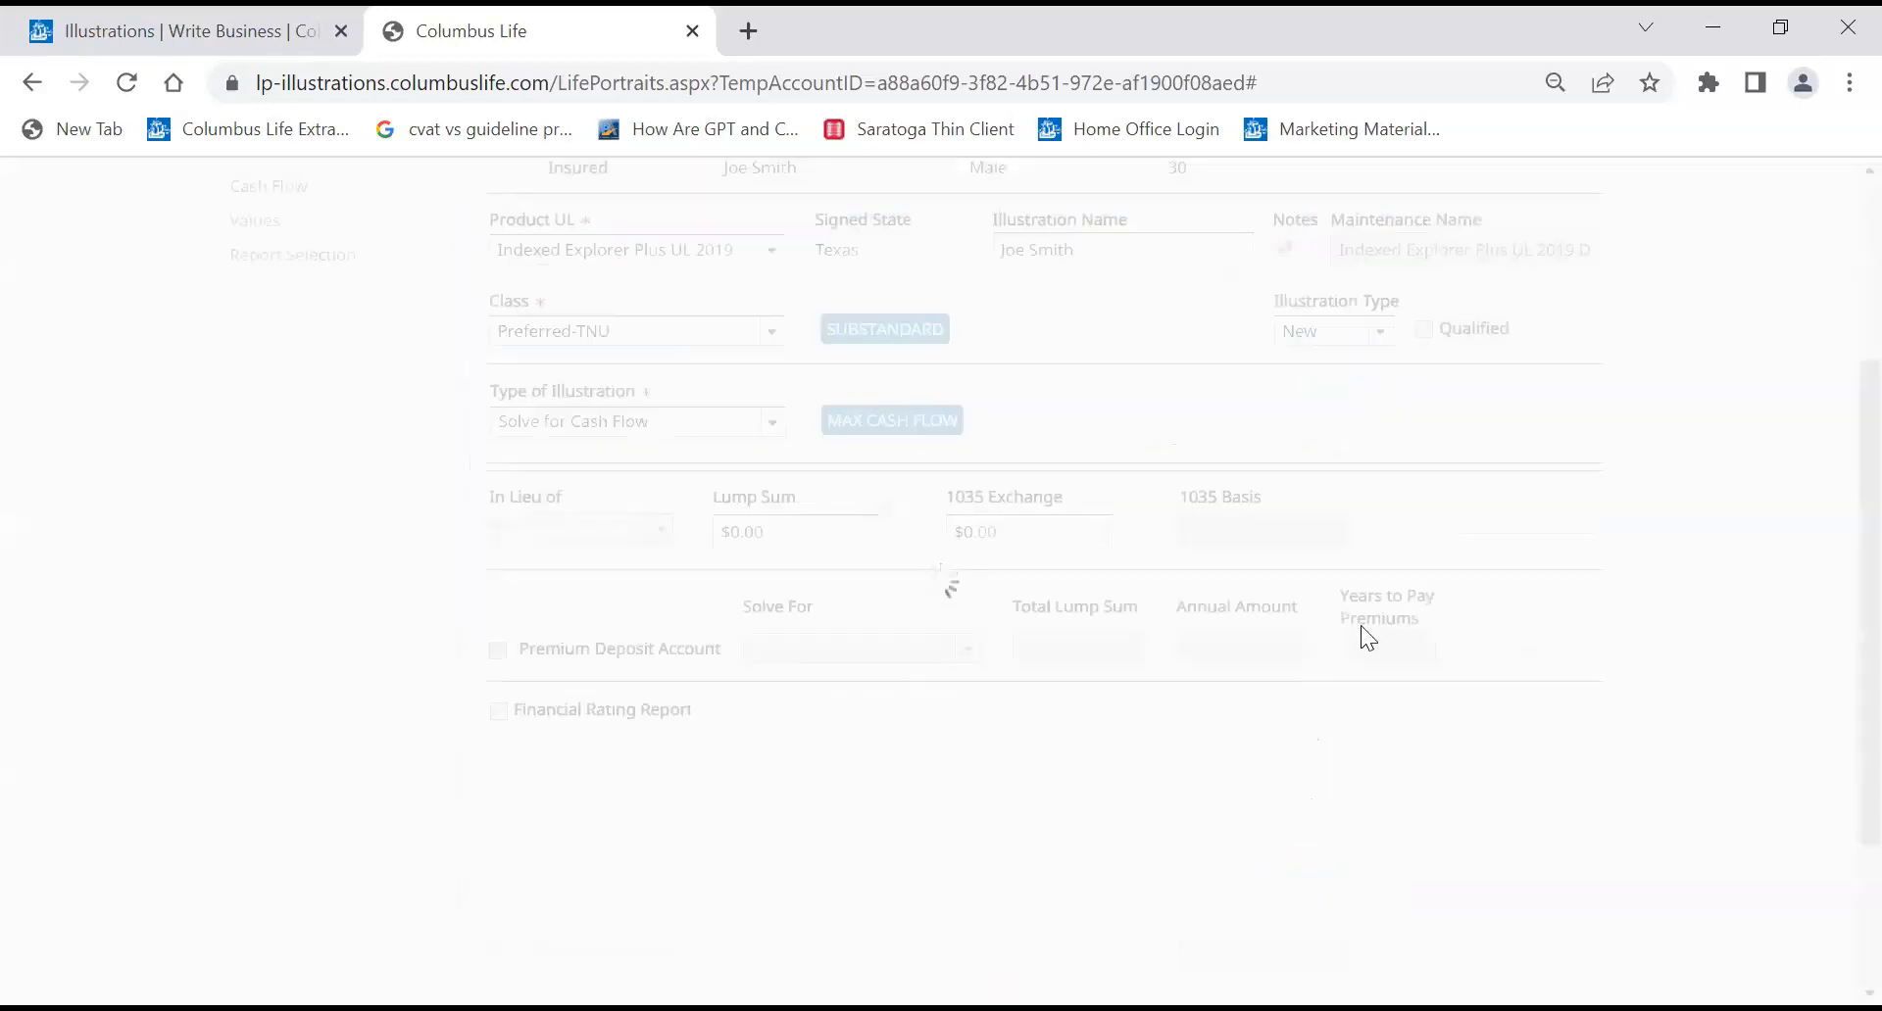
# - Set the premium to $500.00 and its payment mode to PAT in the policy details
pyautogui.scroll(-2, 1398, 588)
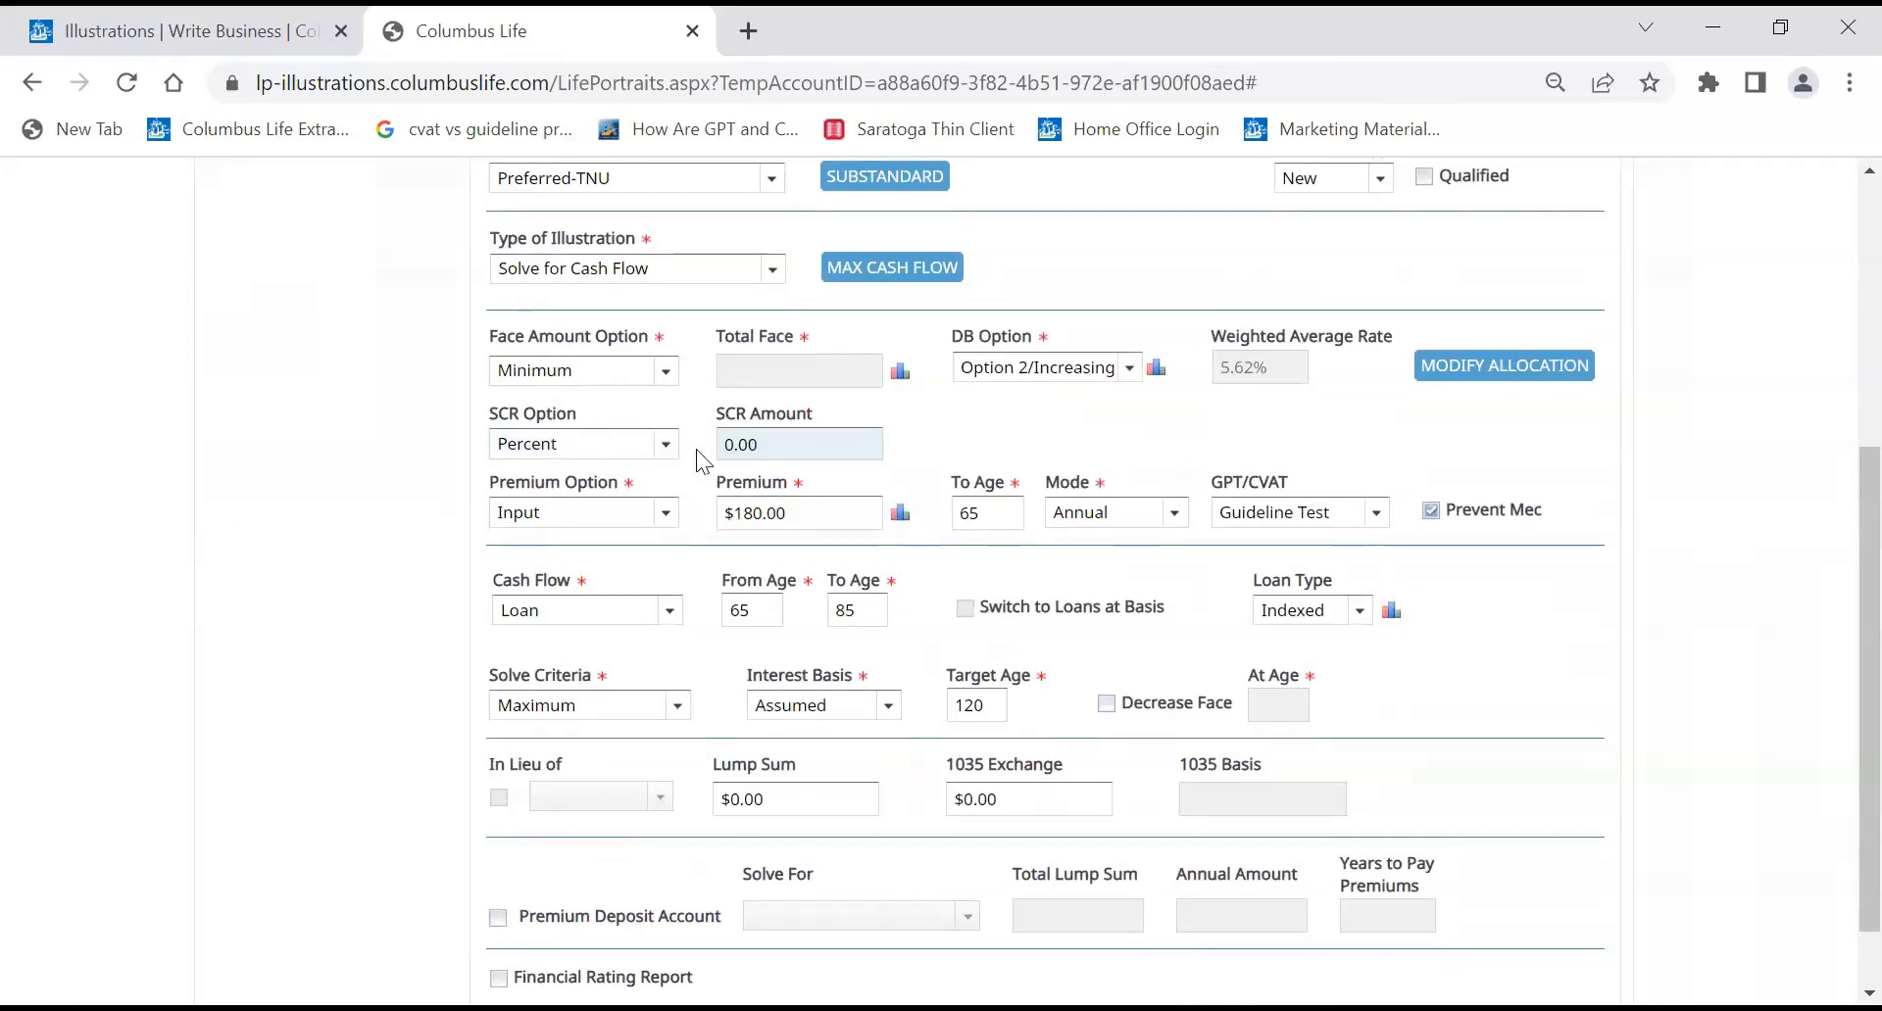
pyautogui.scroll(-1, 714, 537)
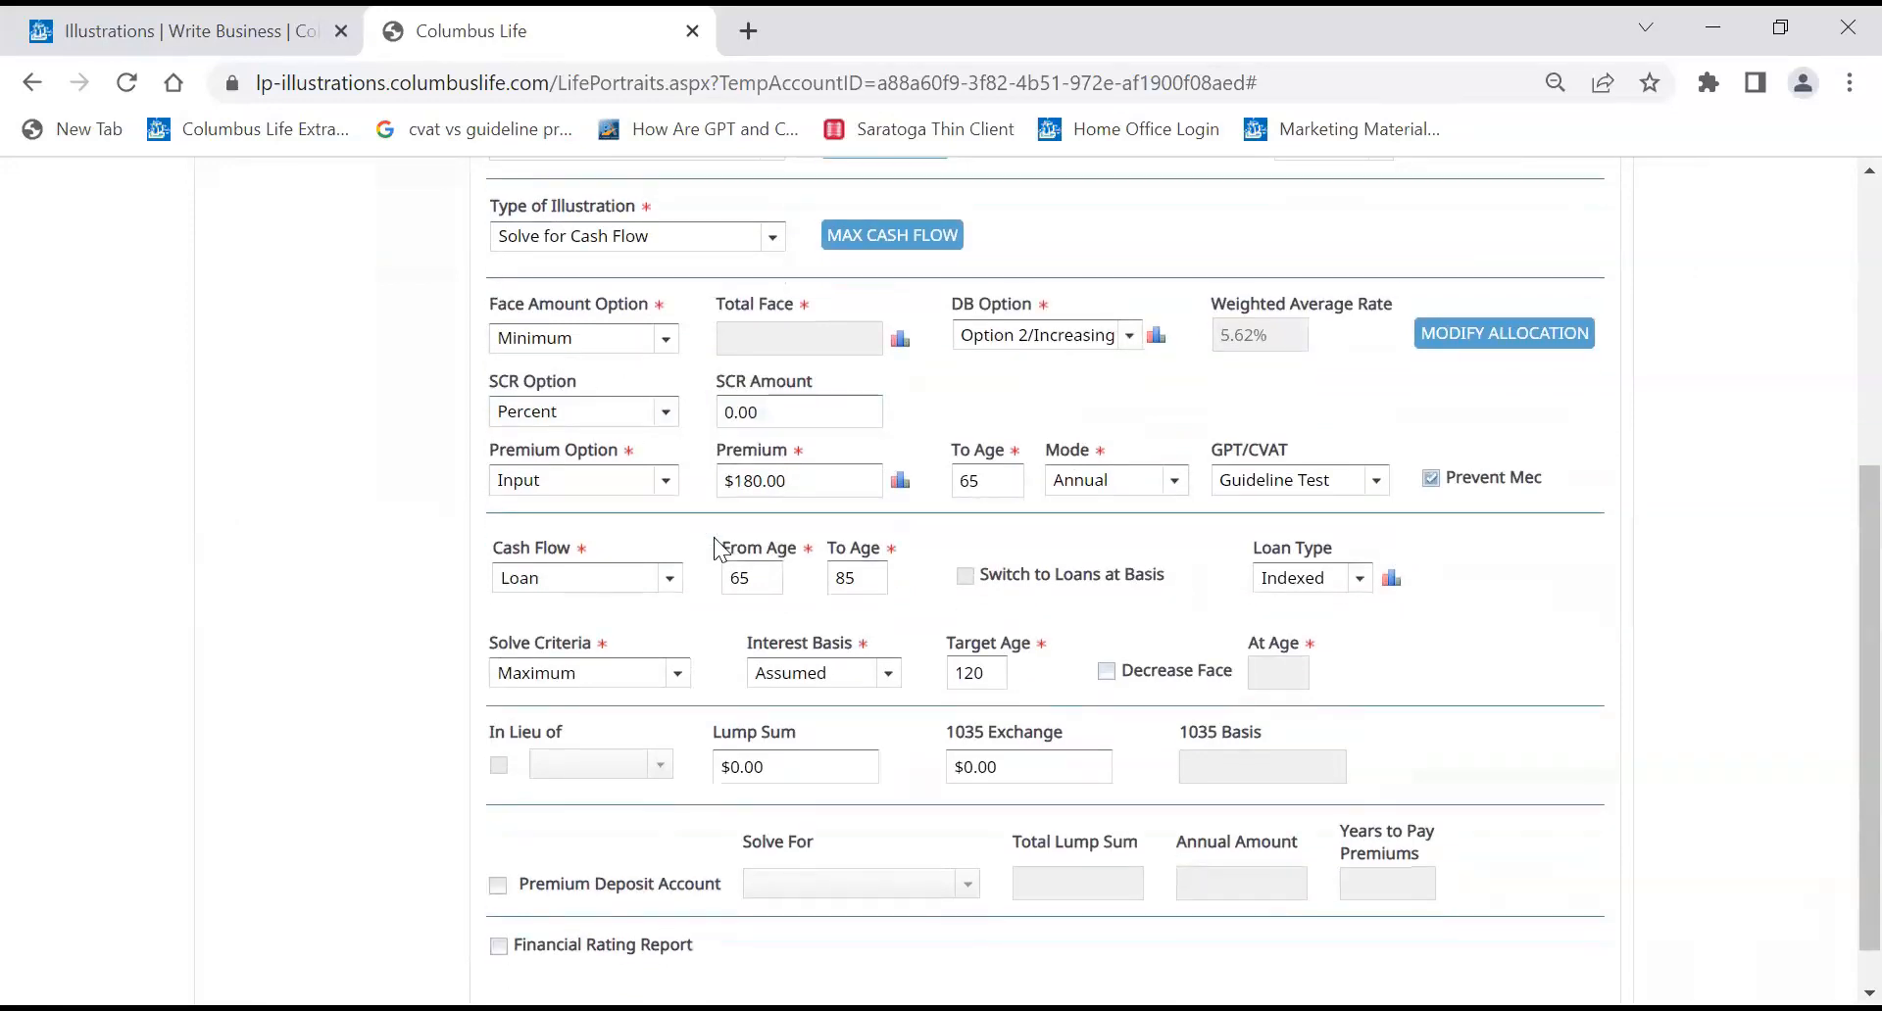
pyautogui.click(793, 405)
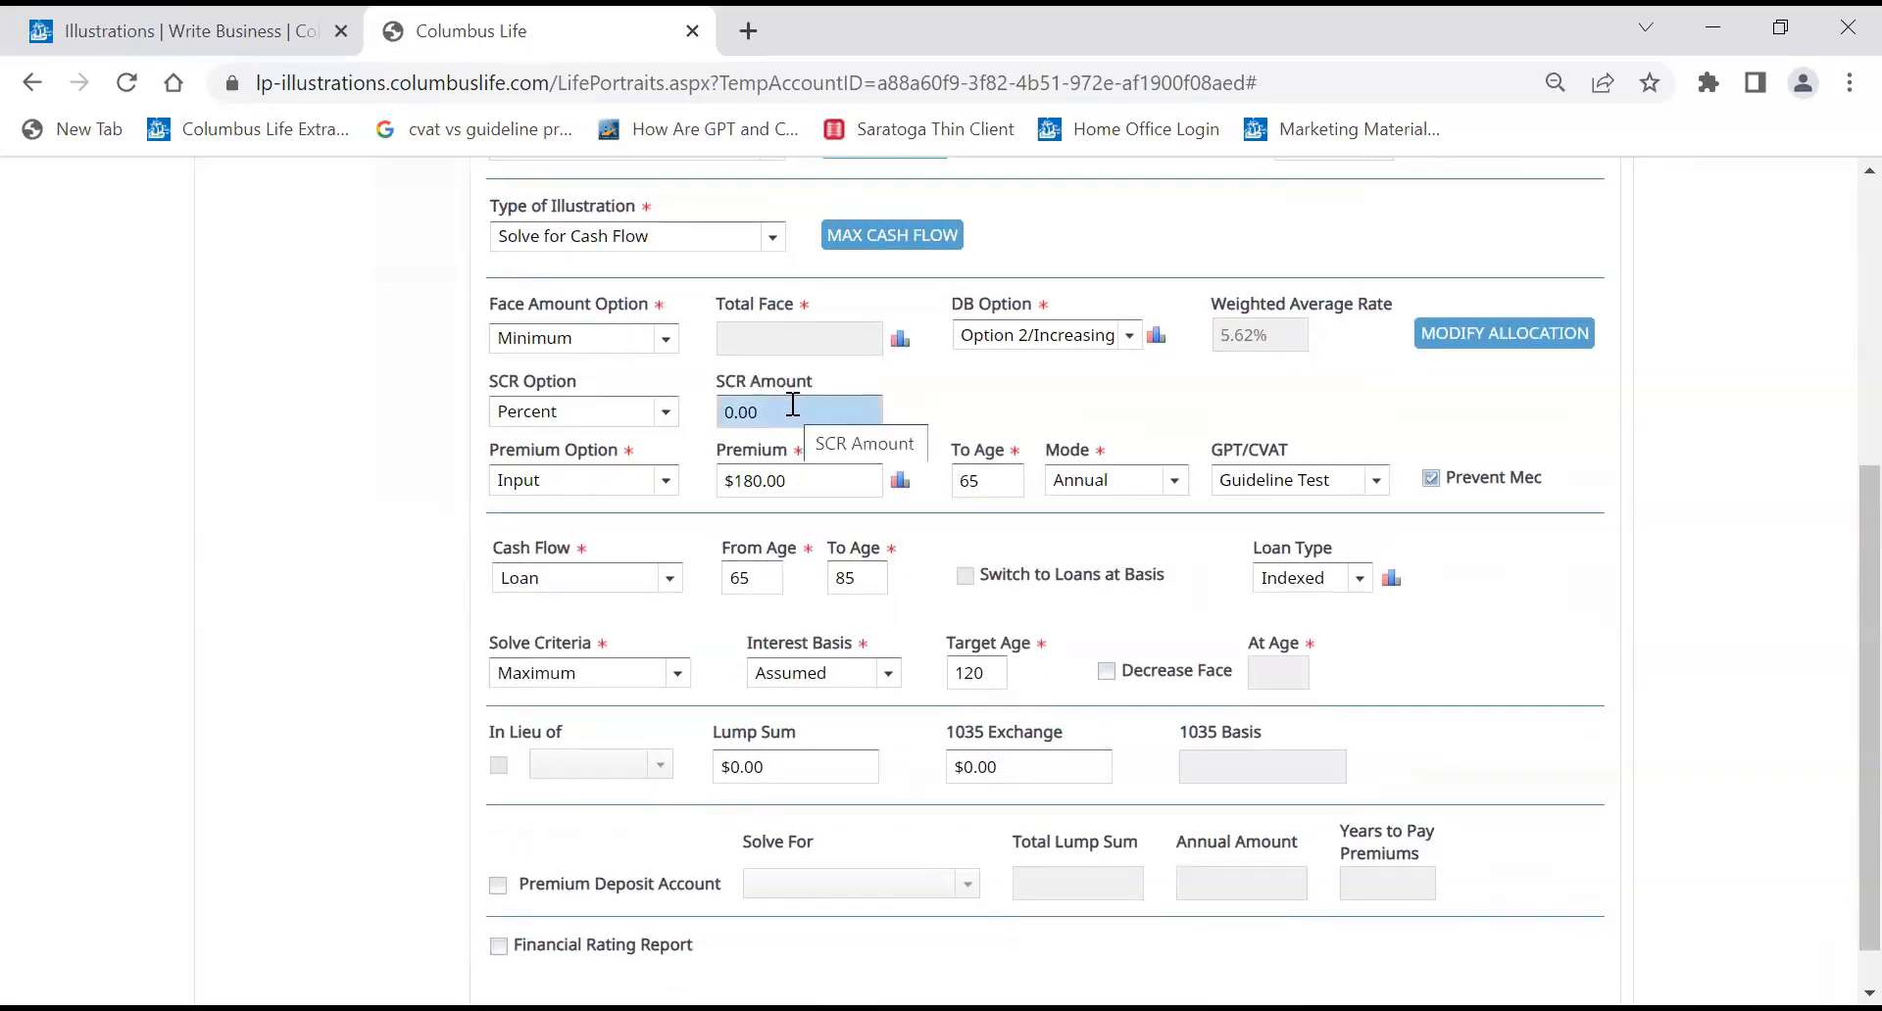
pyautogui.press('Tab')
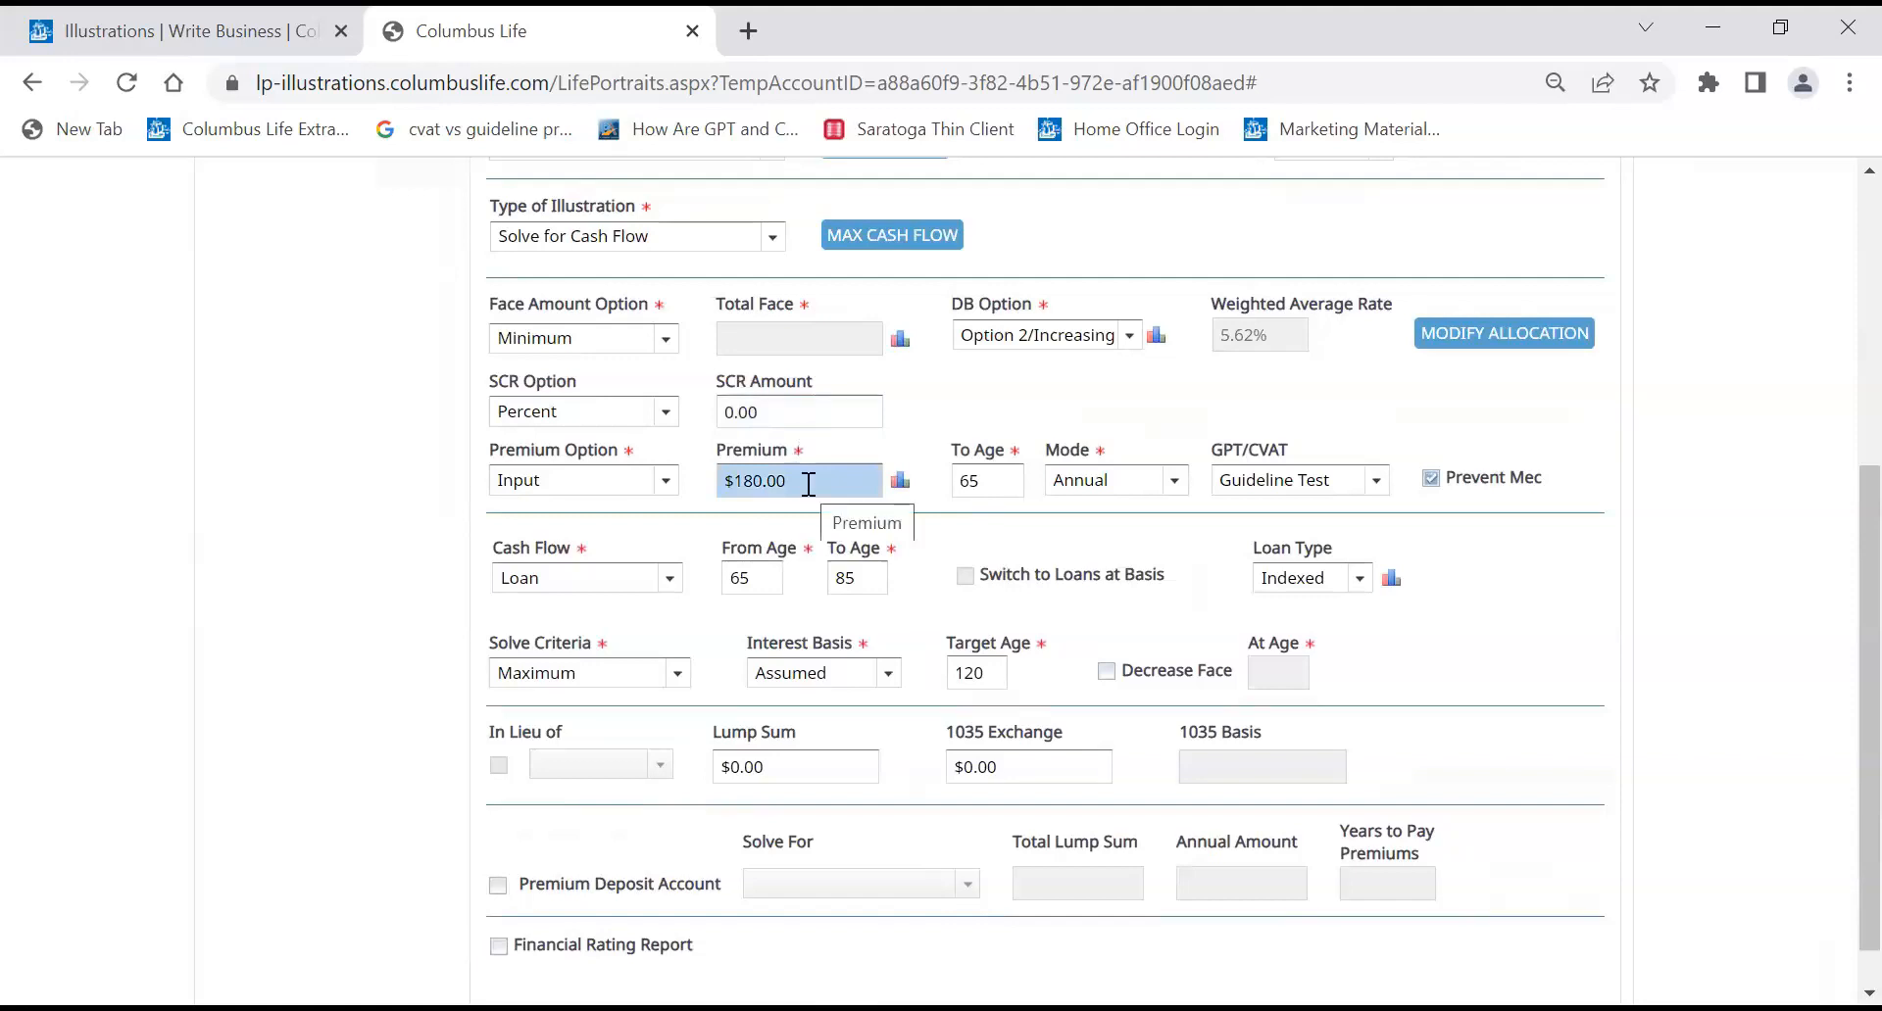
pyautogui.click(809, 485)
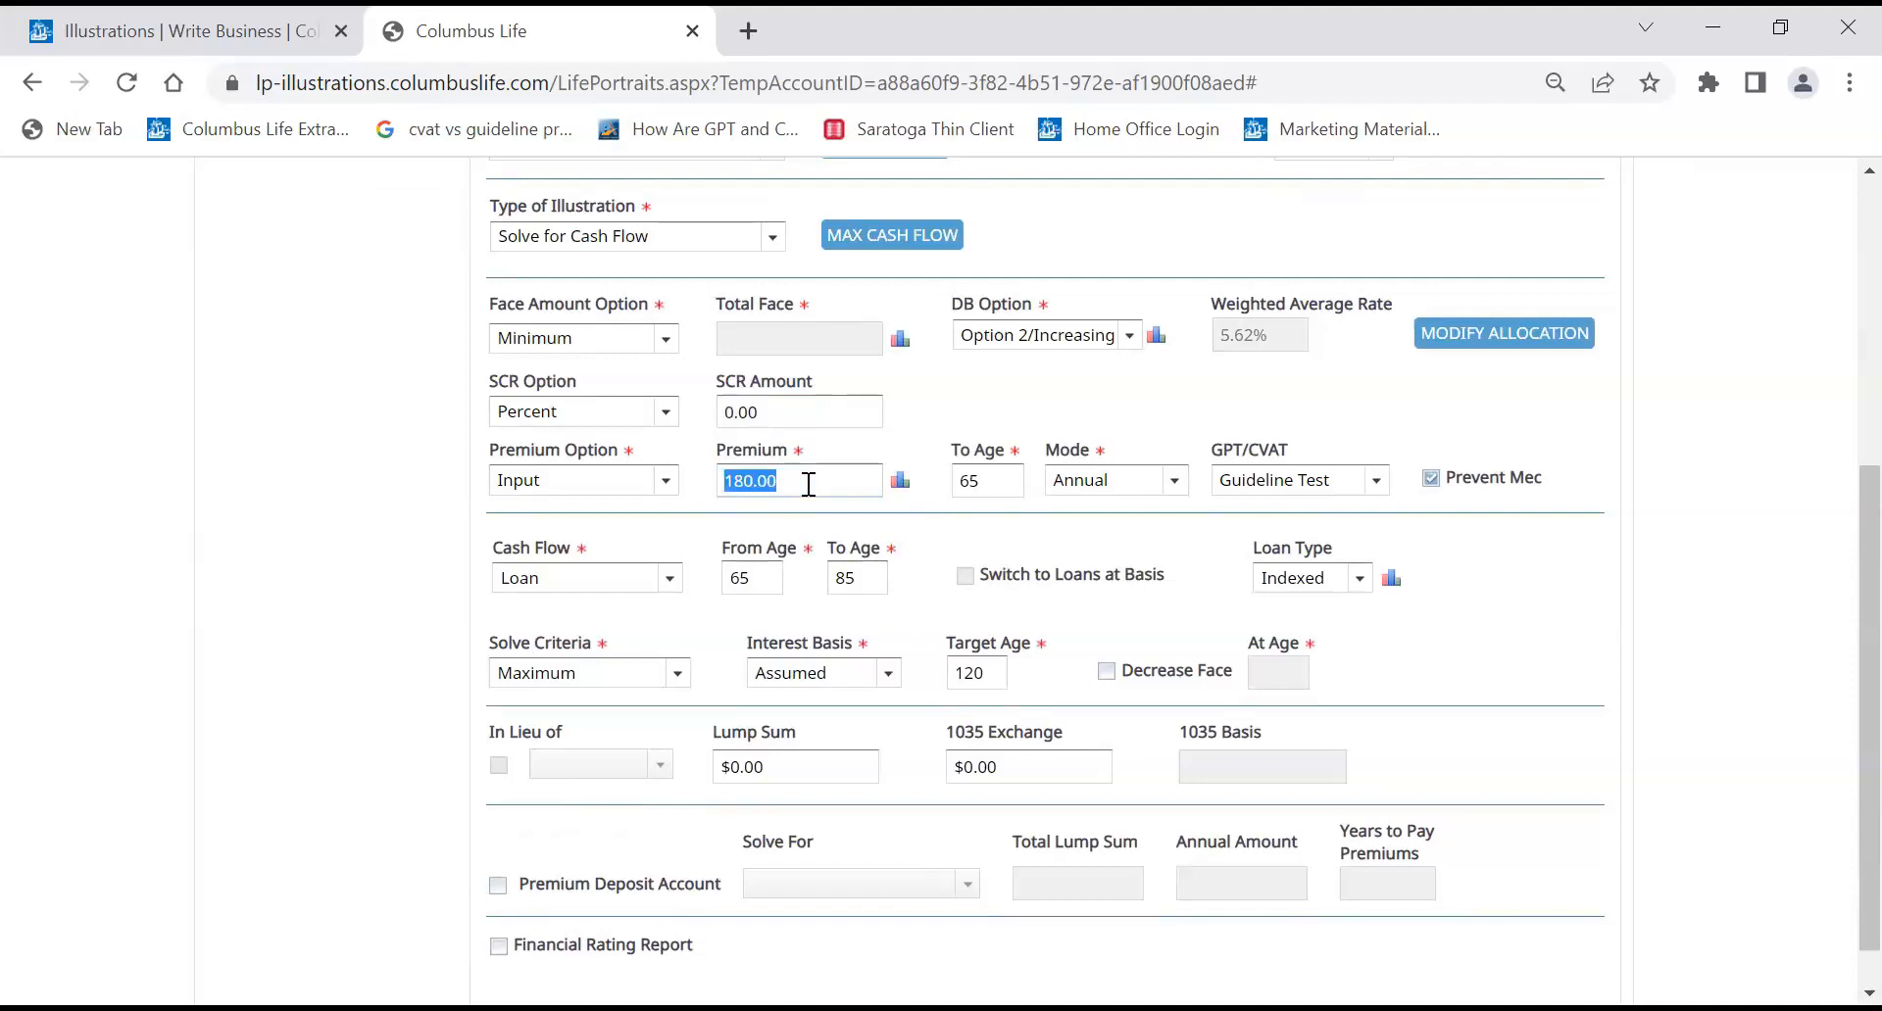
pyautogui.write('500')
pyautogui.click(878, 500)
pyautogui.click(993, 484)
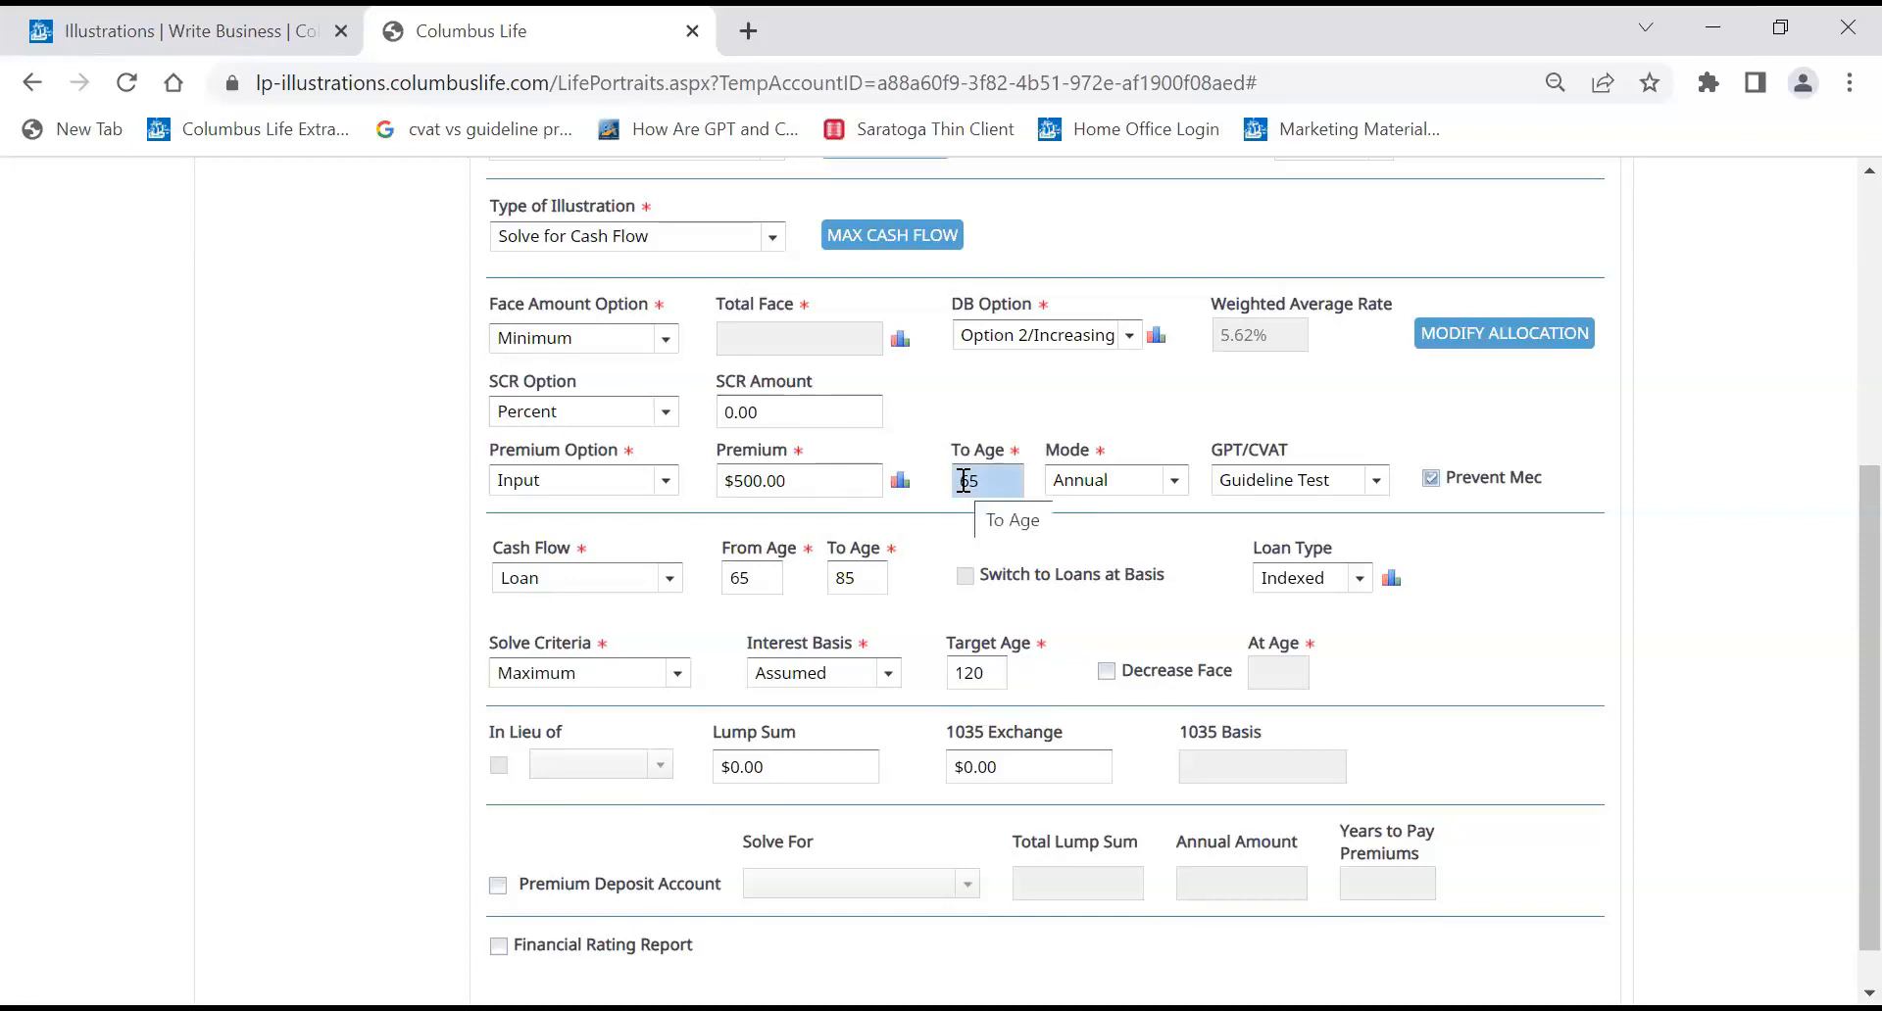
pyautogui.click(1093, 483)
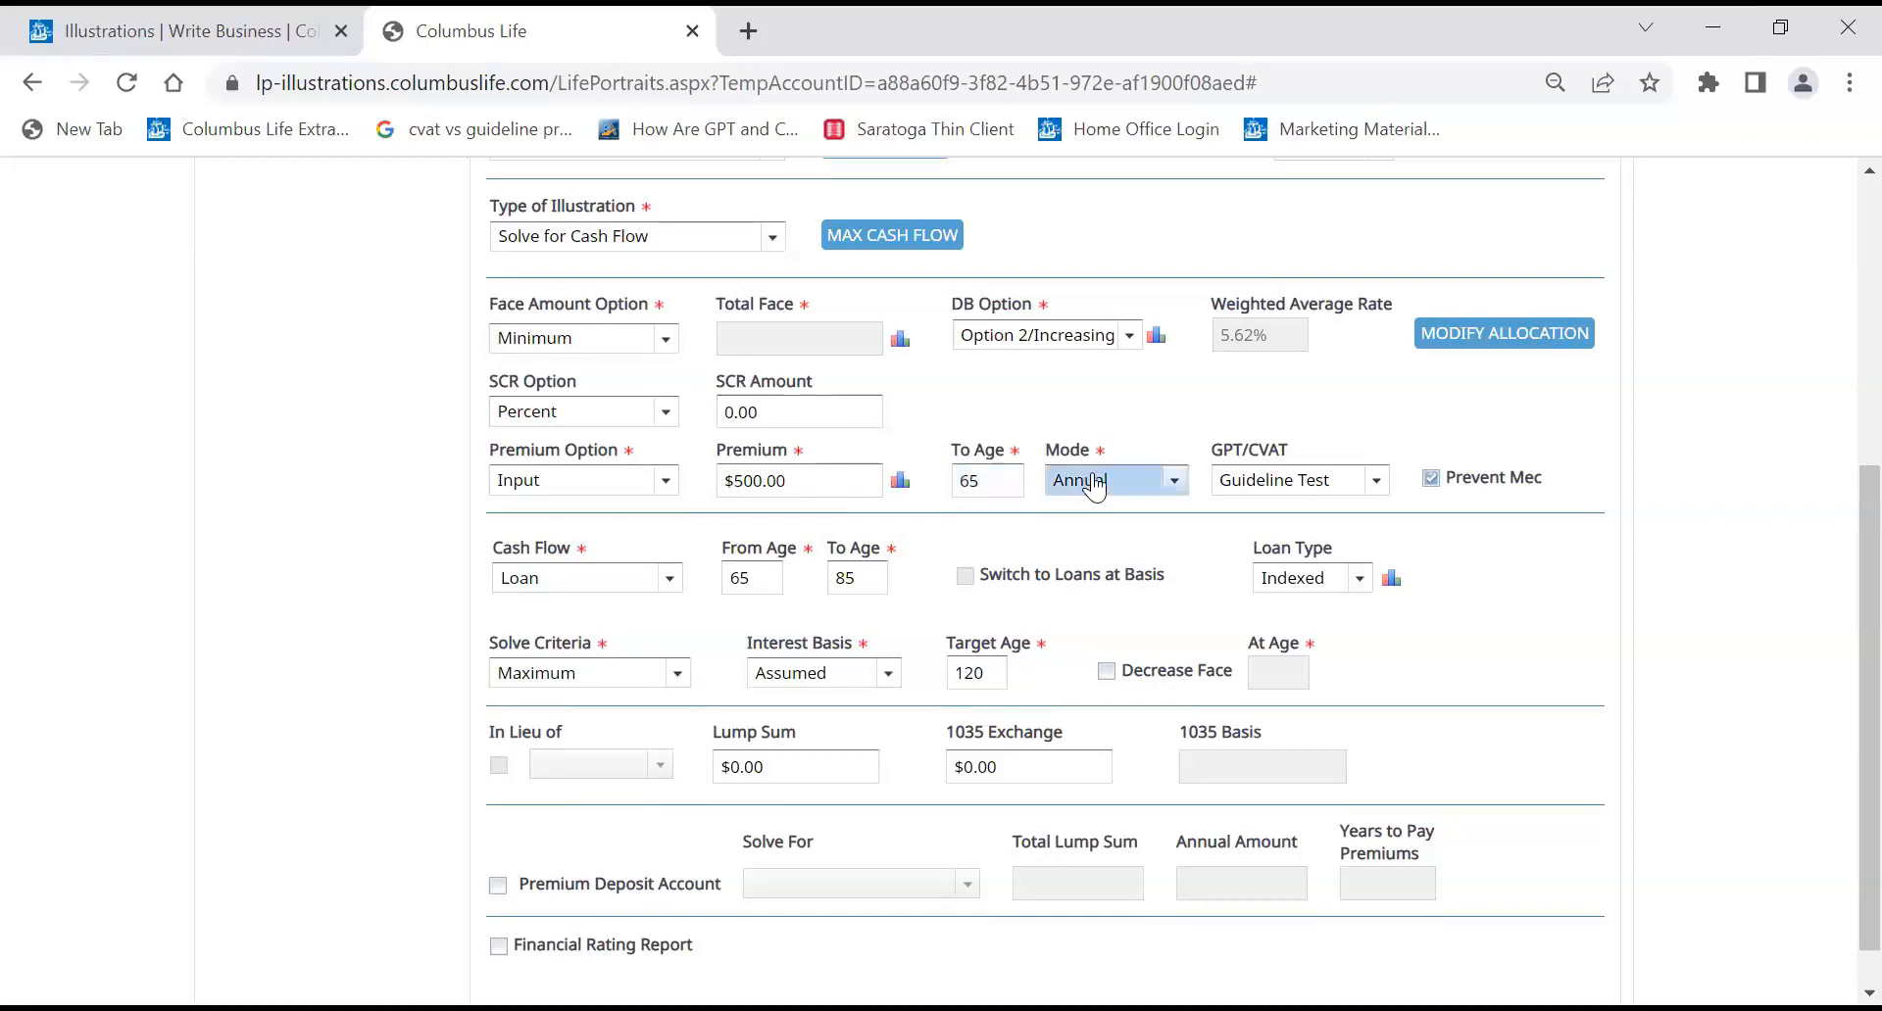
pyautogui.click(1095, 485)
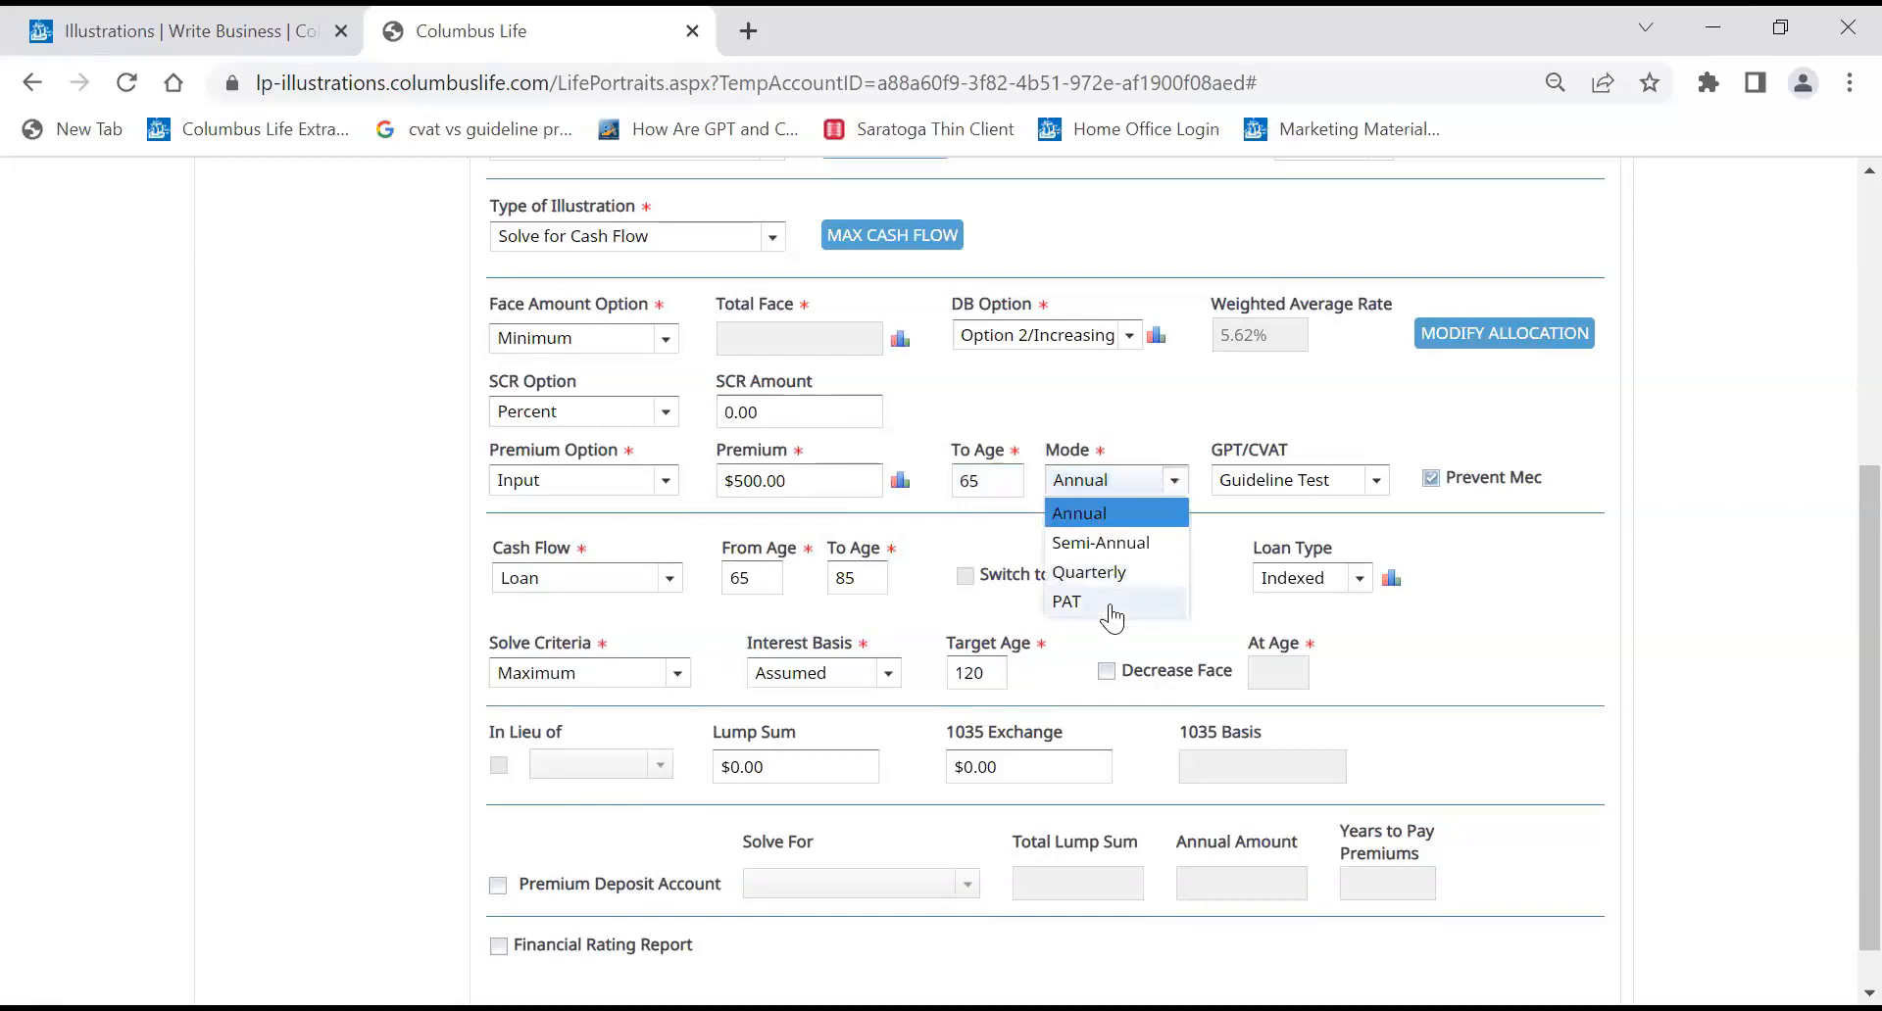
pyautogui.click(1110, 605)
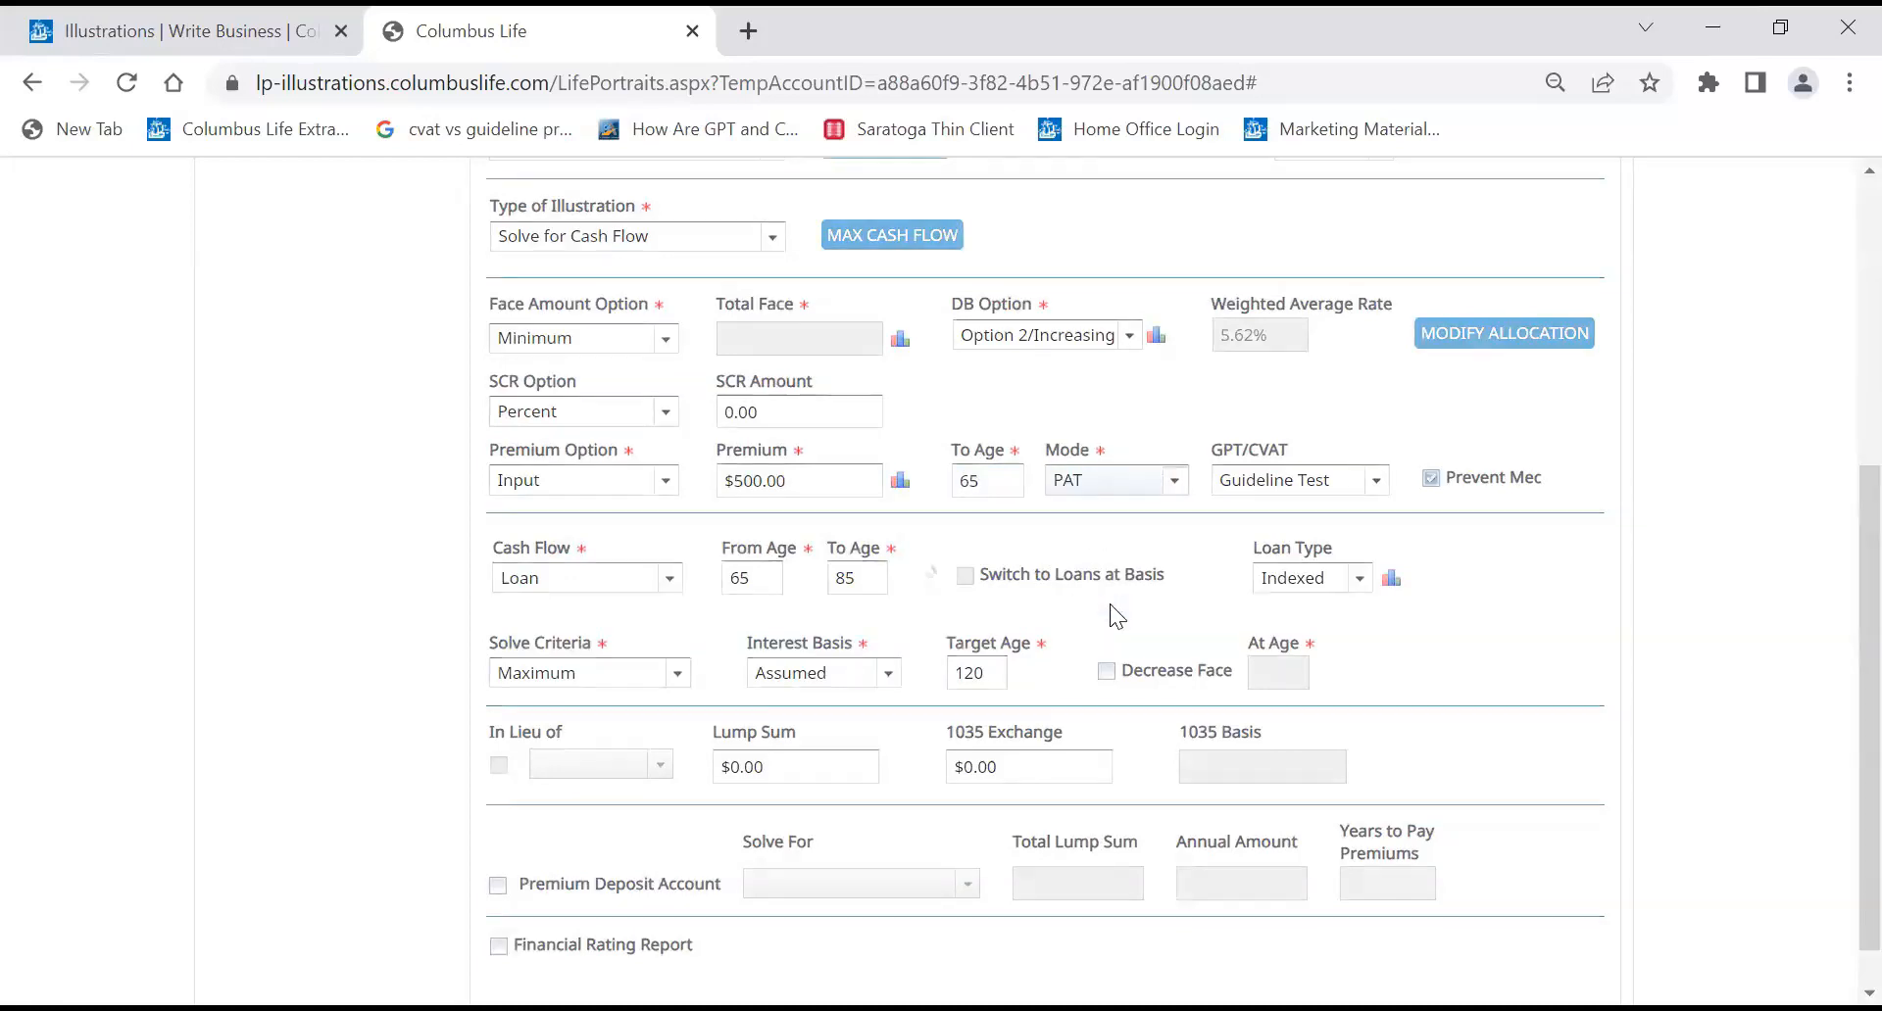
# - Calculate the illustration's values and examine the yearly non-guaranteed cash values, death benefits and net cash from the policy
pyautogui.scroll(-1, 1110, 603)
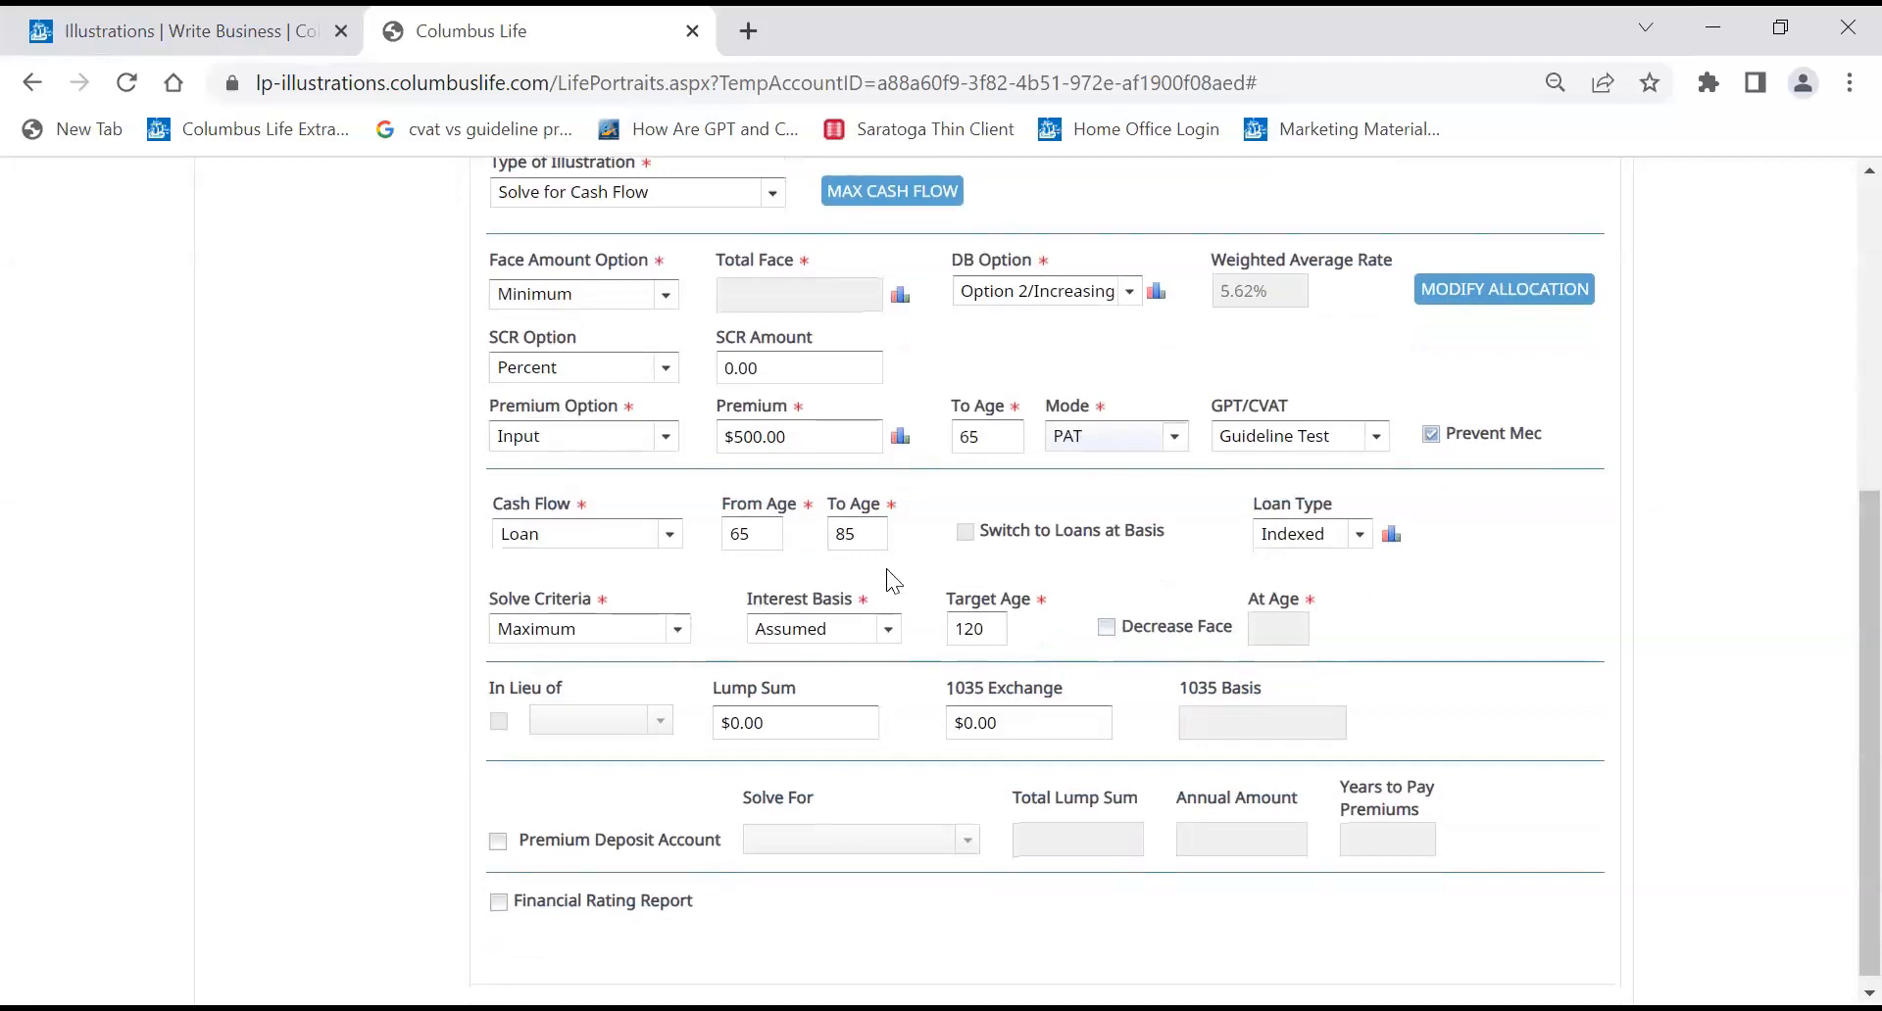
pyautogui.doubleClick(874, 535)
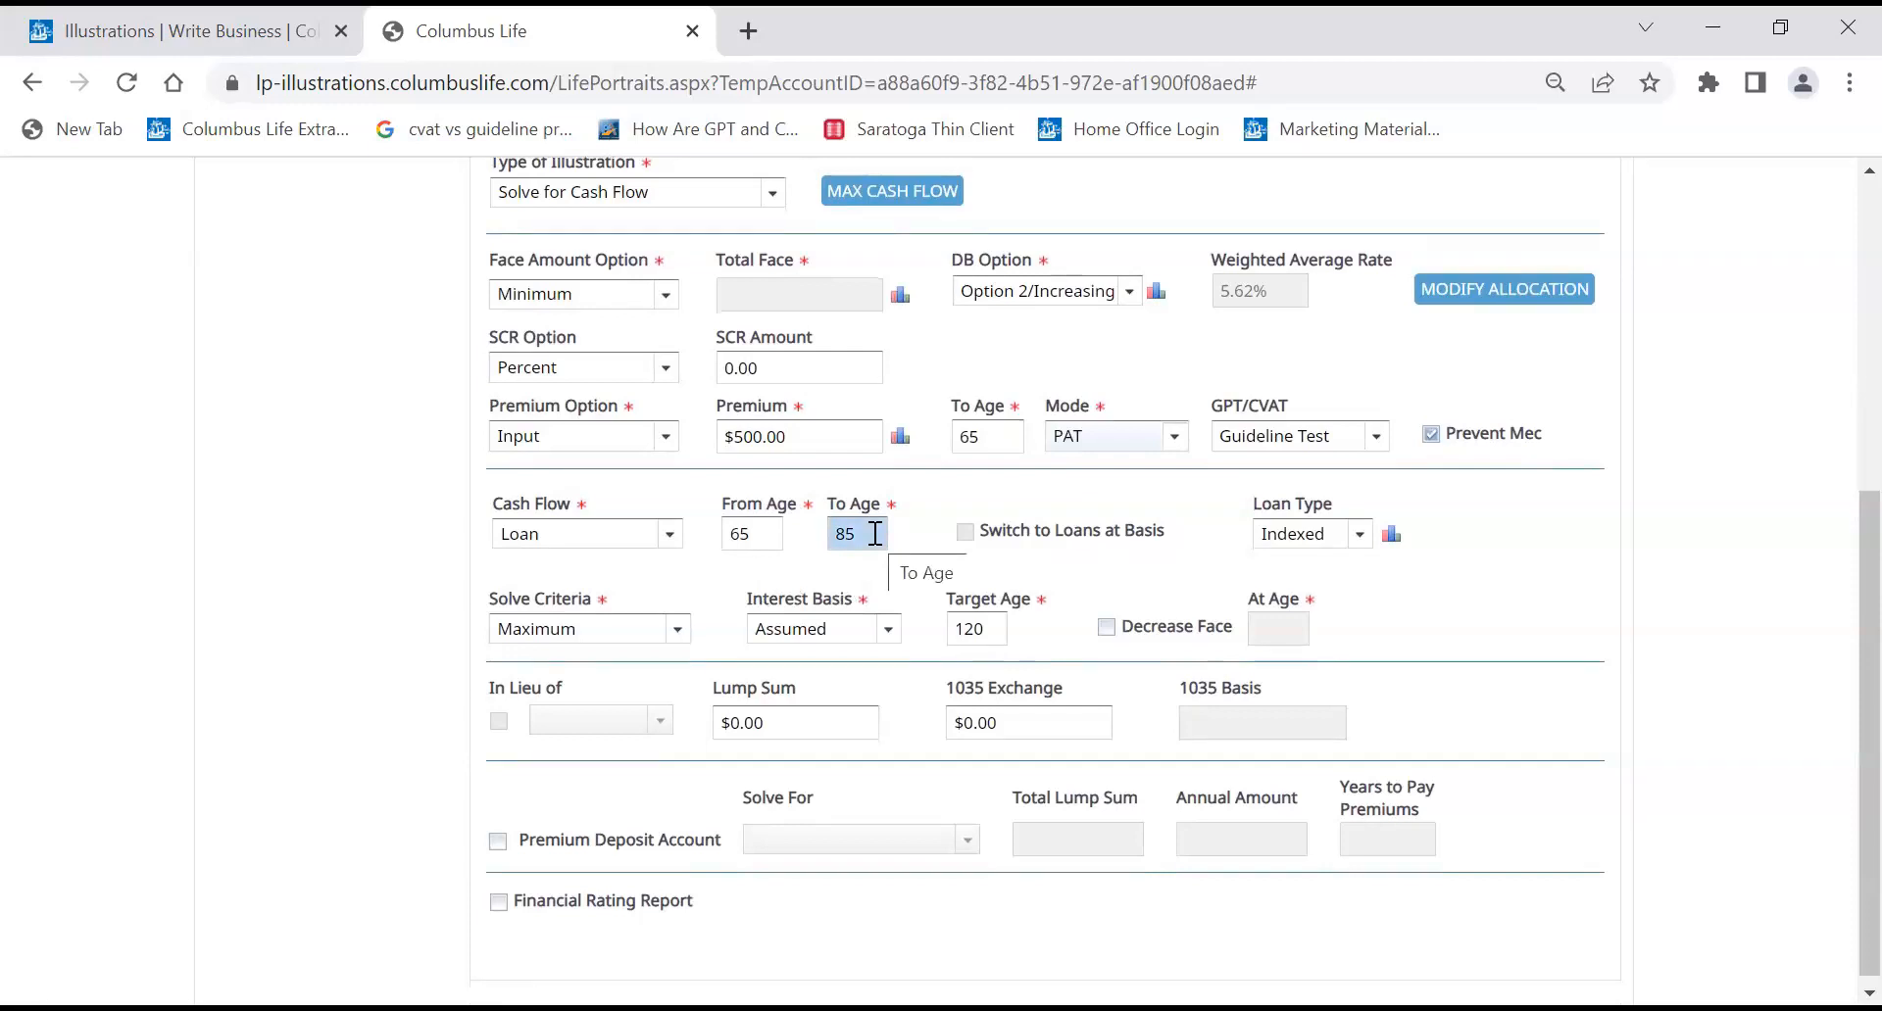
pyautogui.click(1092, 567)
pyautogui.scroll(4, 1091, 567)
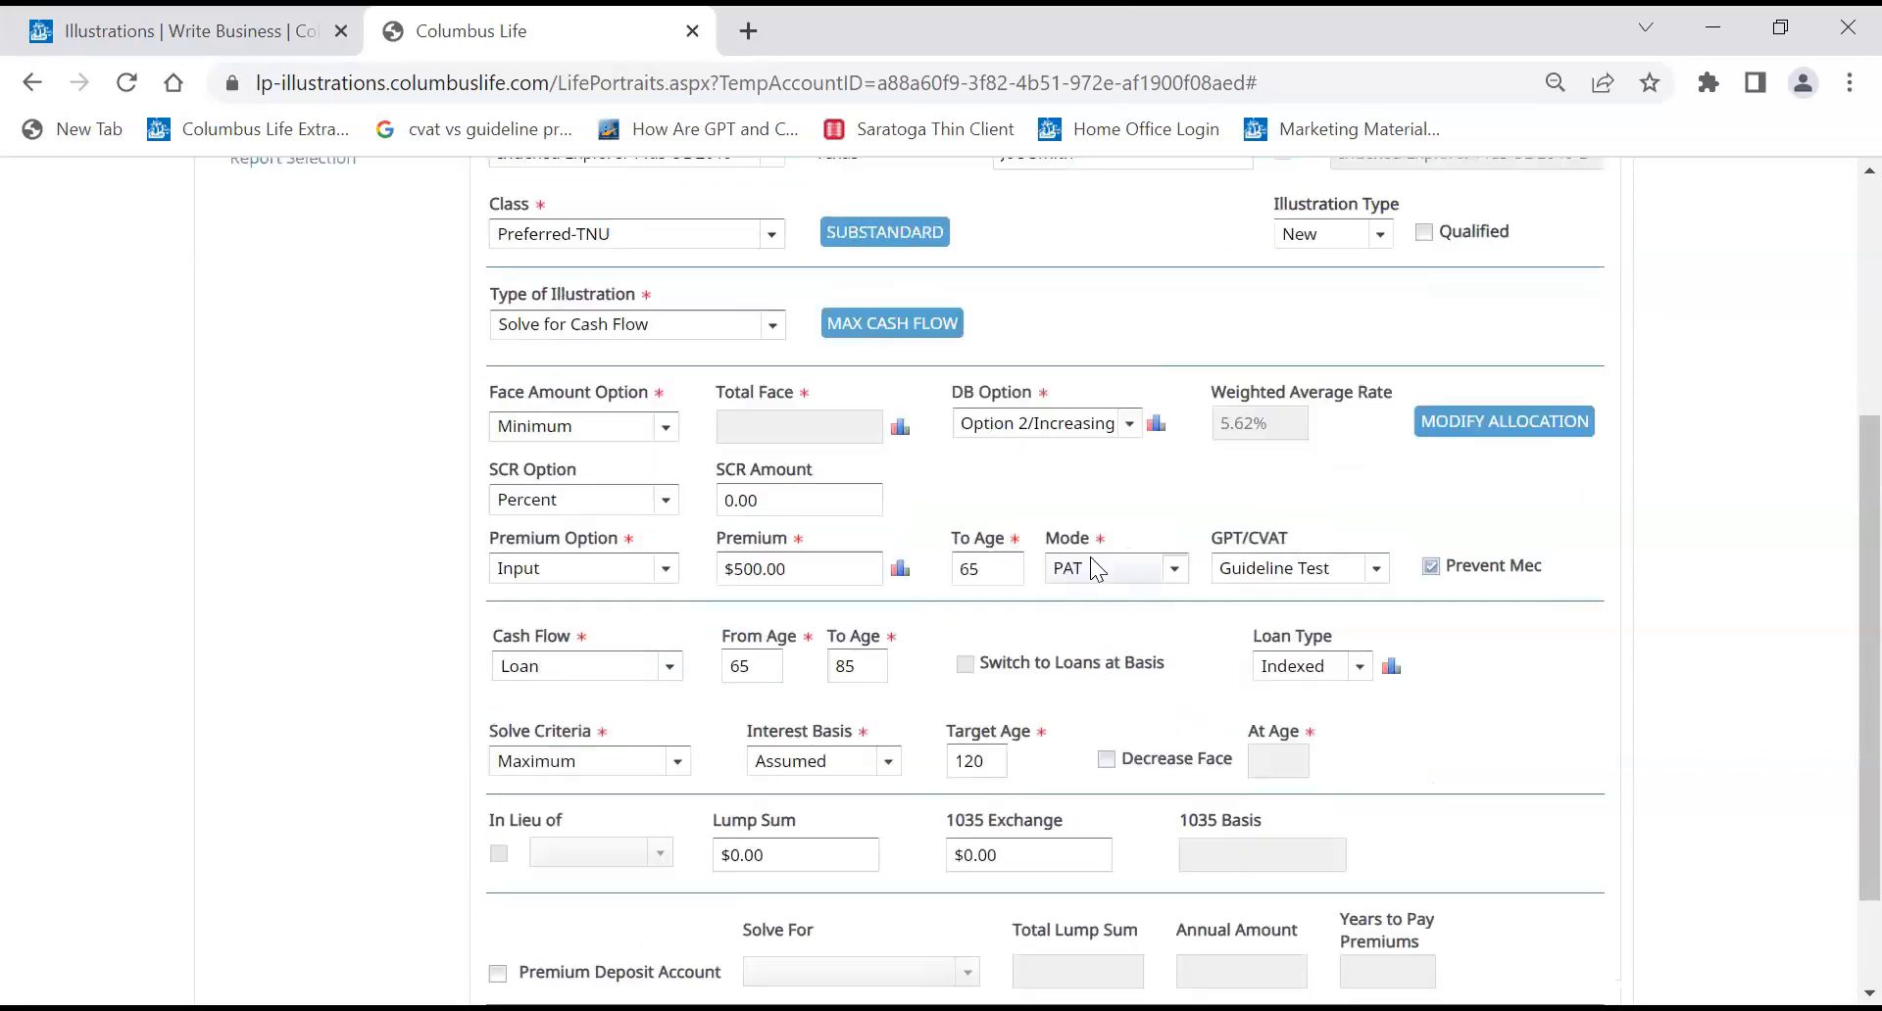
pyautogui.scroll(1, 1089, 557)
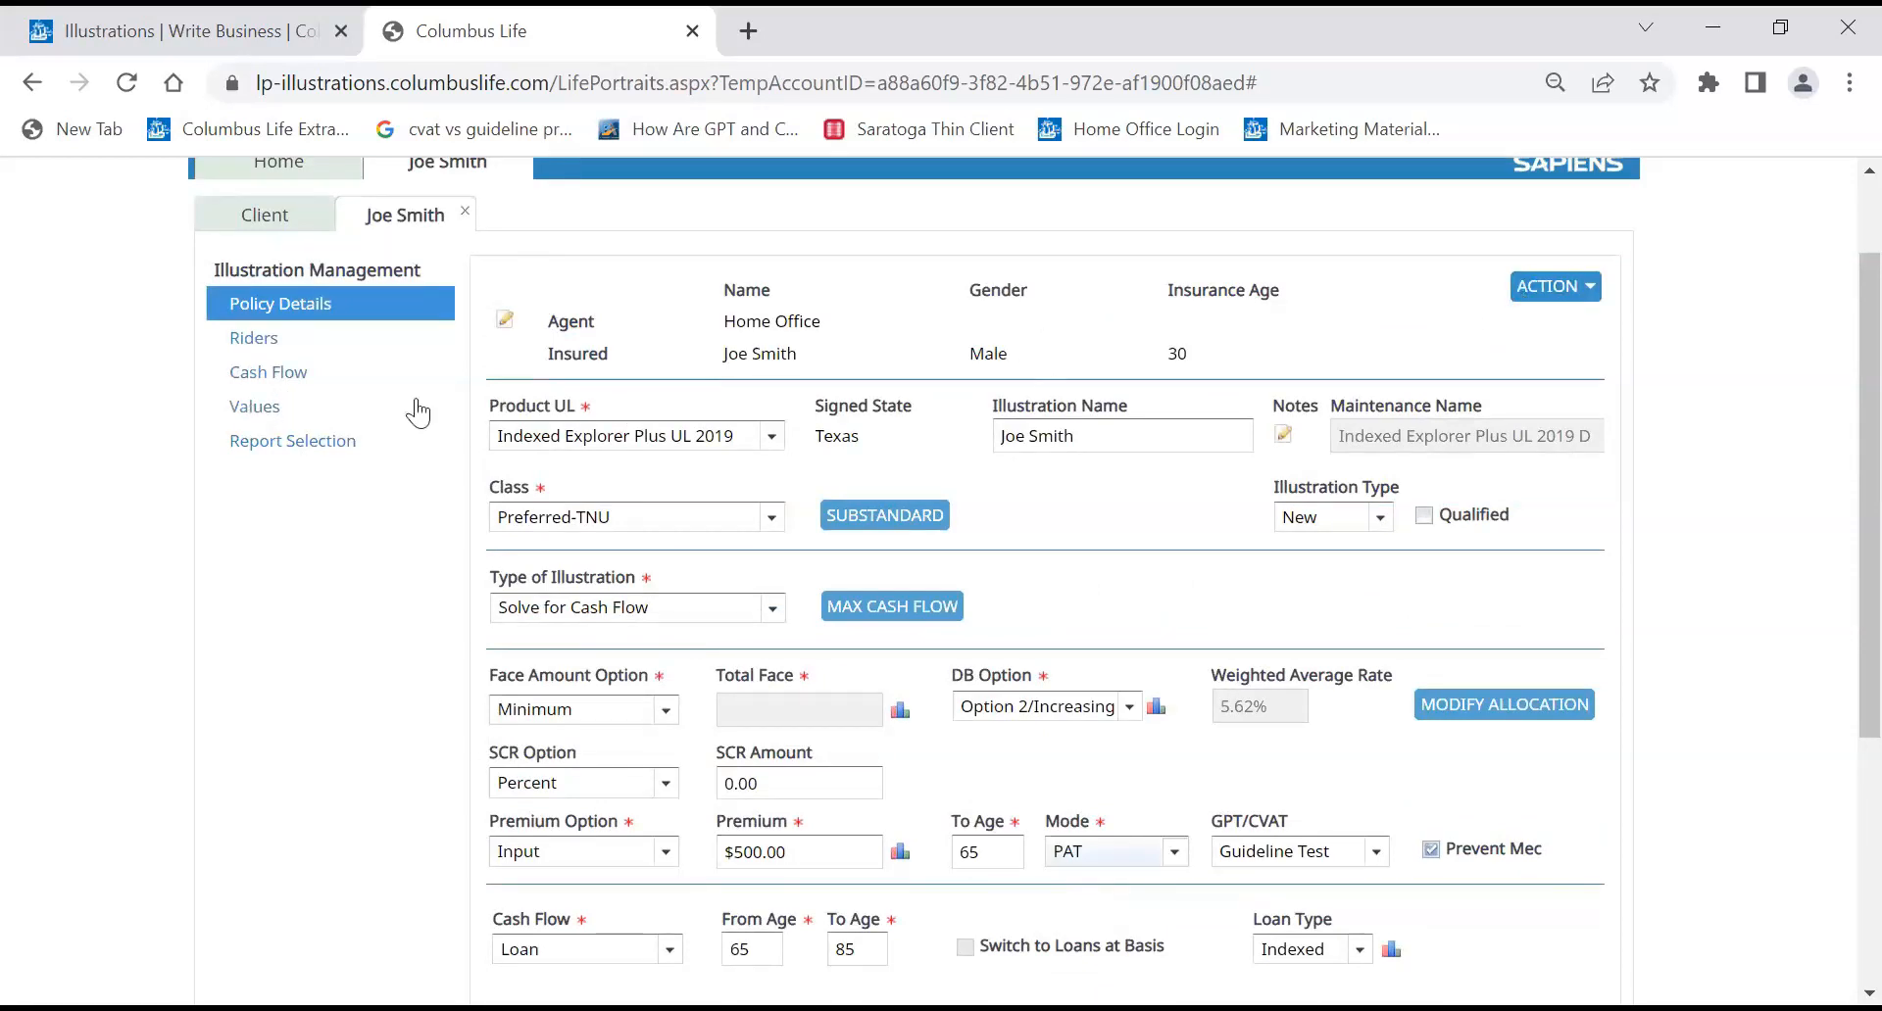
pyautogui.click(246, 417)
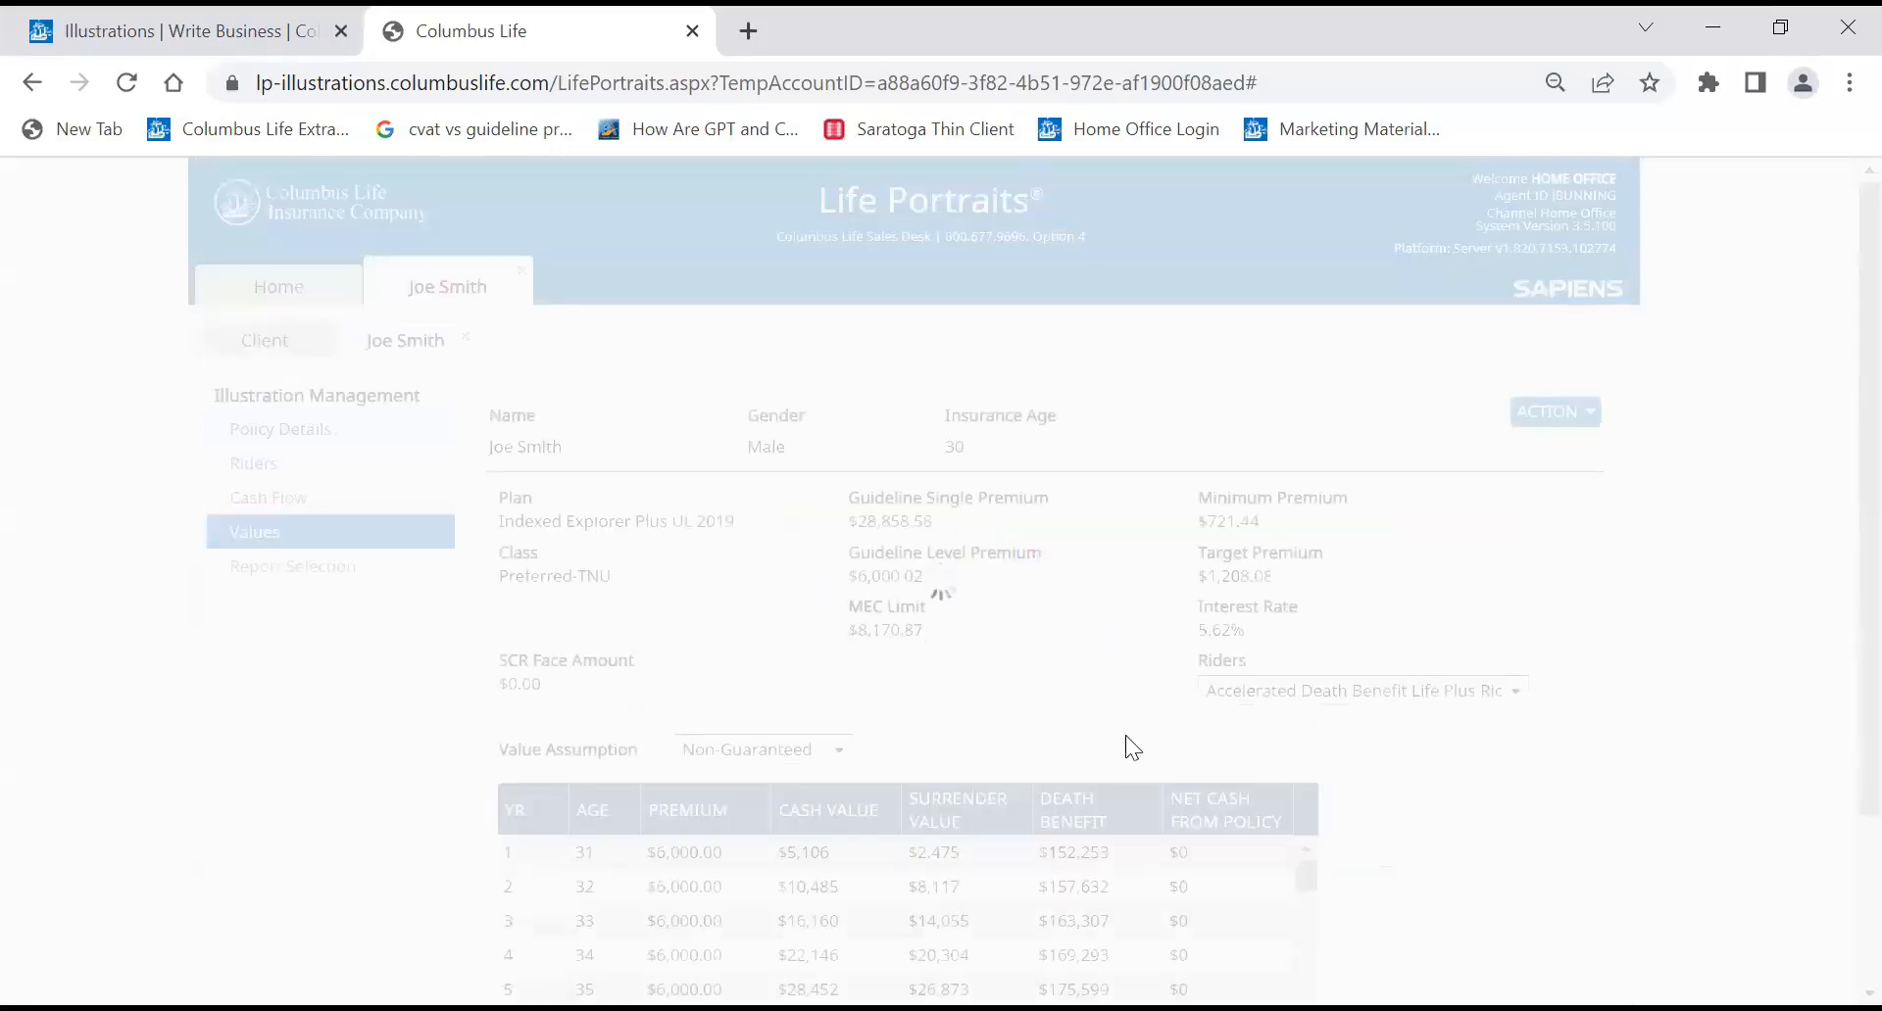
pyautogui.scroll(-2, 1125, 735)
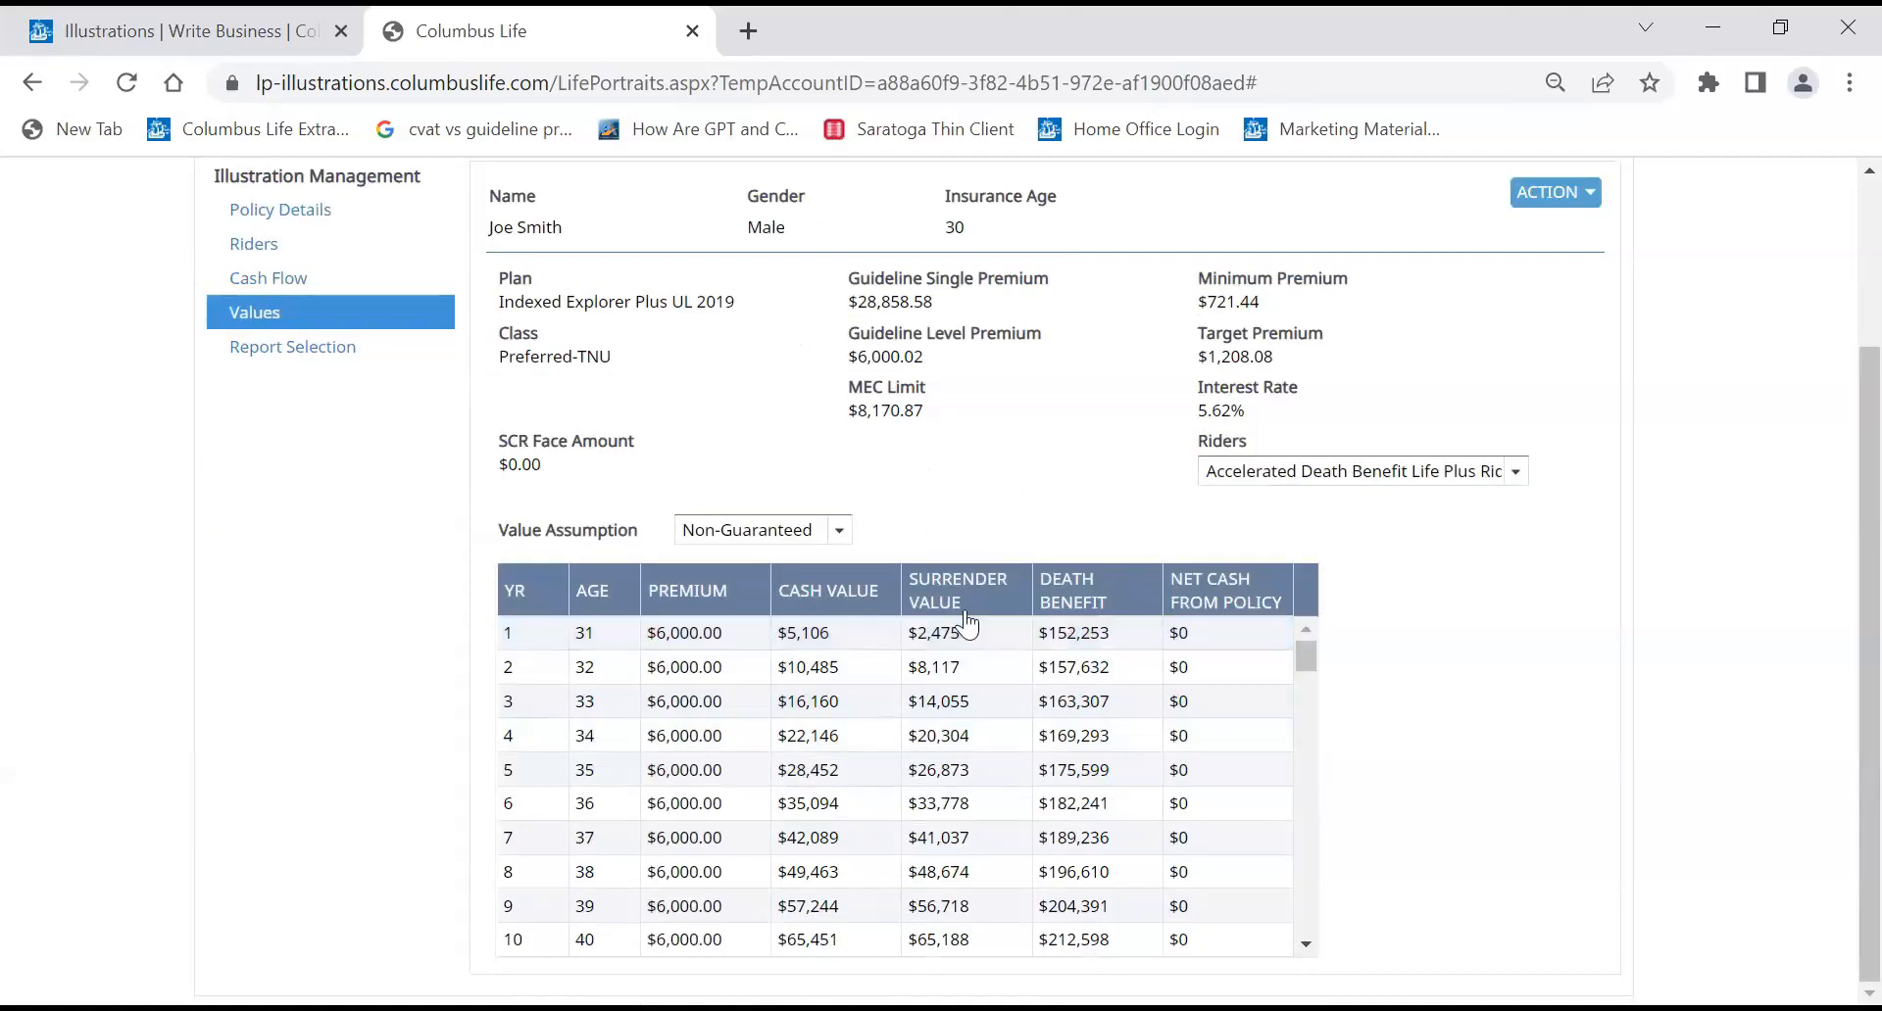
pyautogui.moveTo(1302, 666); pyautogui.dragTo(1337, 776)
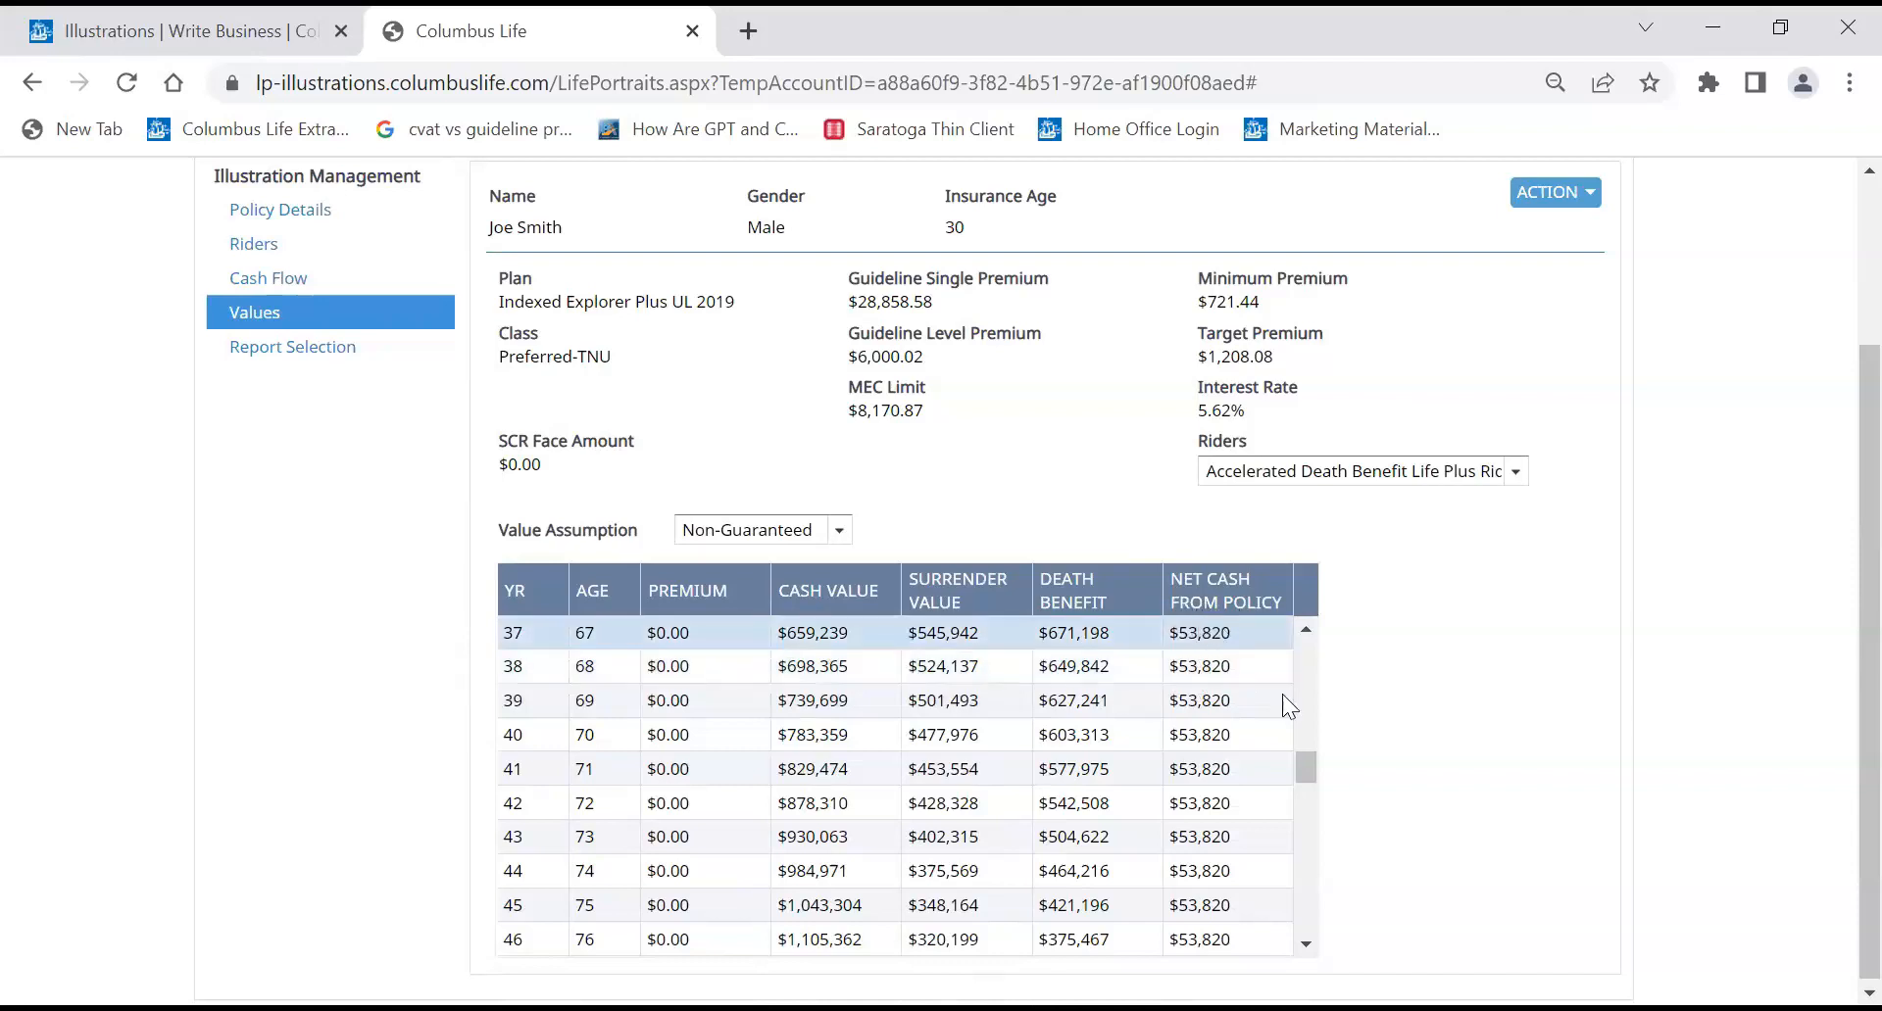
pyautogui.moveTo(1306, 763); pyautogui.dragTo(1312, 806)
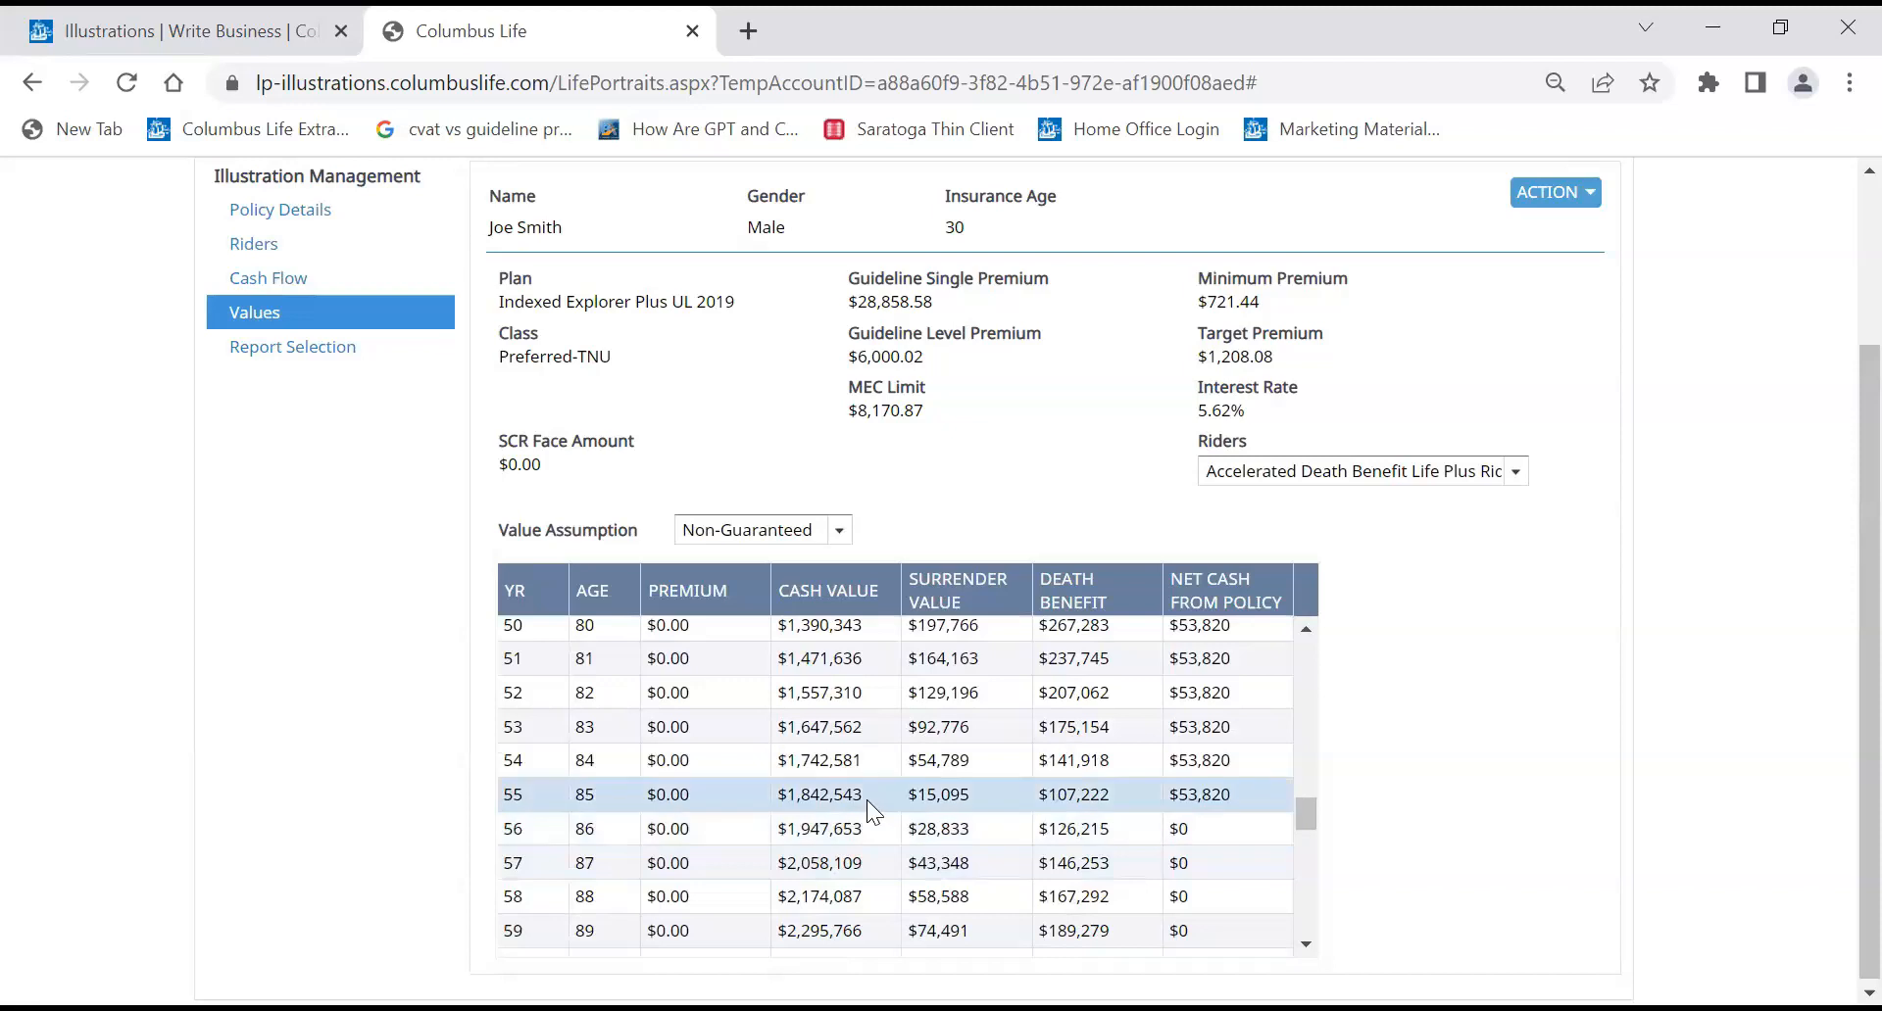
pyautogui.moveTo(1313, 810); pyautogui.dragTo(1312, 913)
pyautogui.scroll(10, 1319, 804)
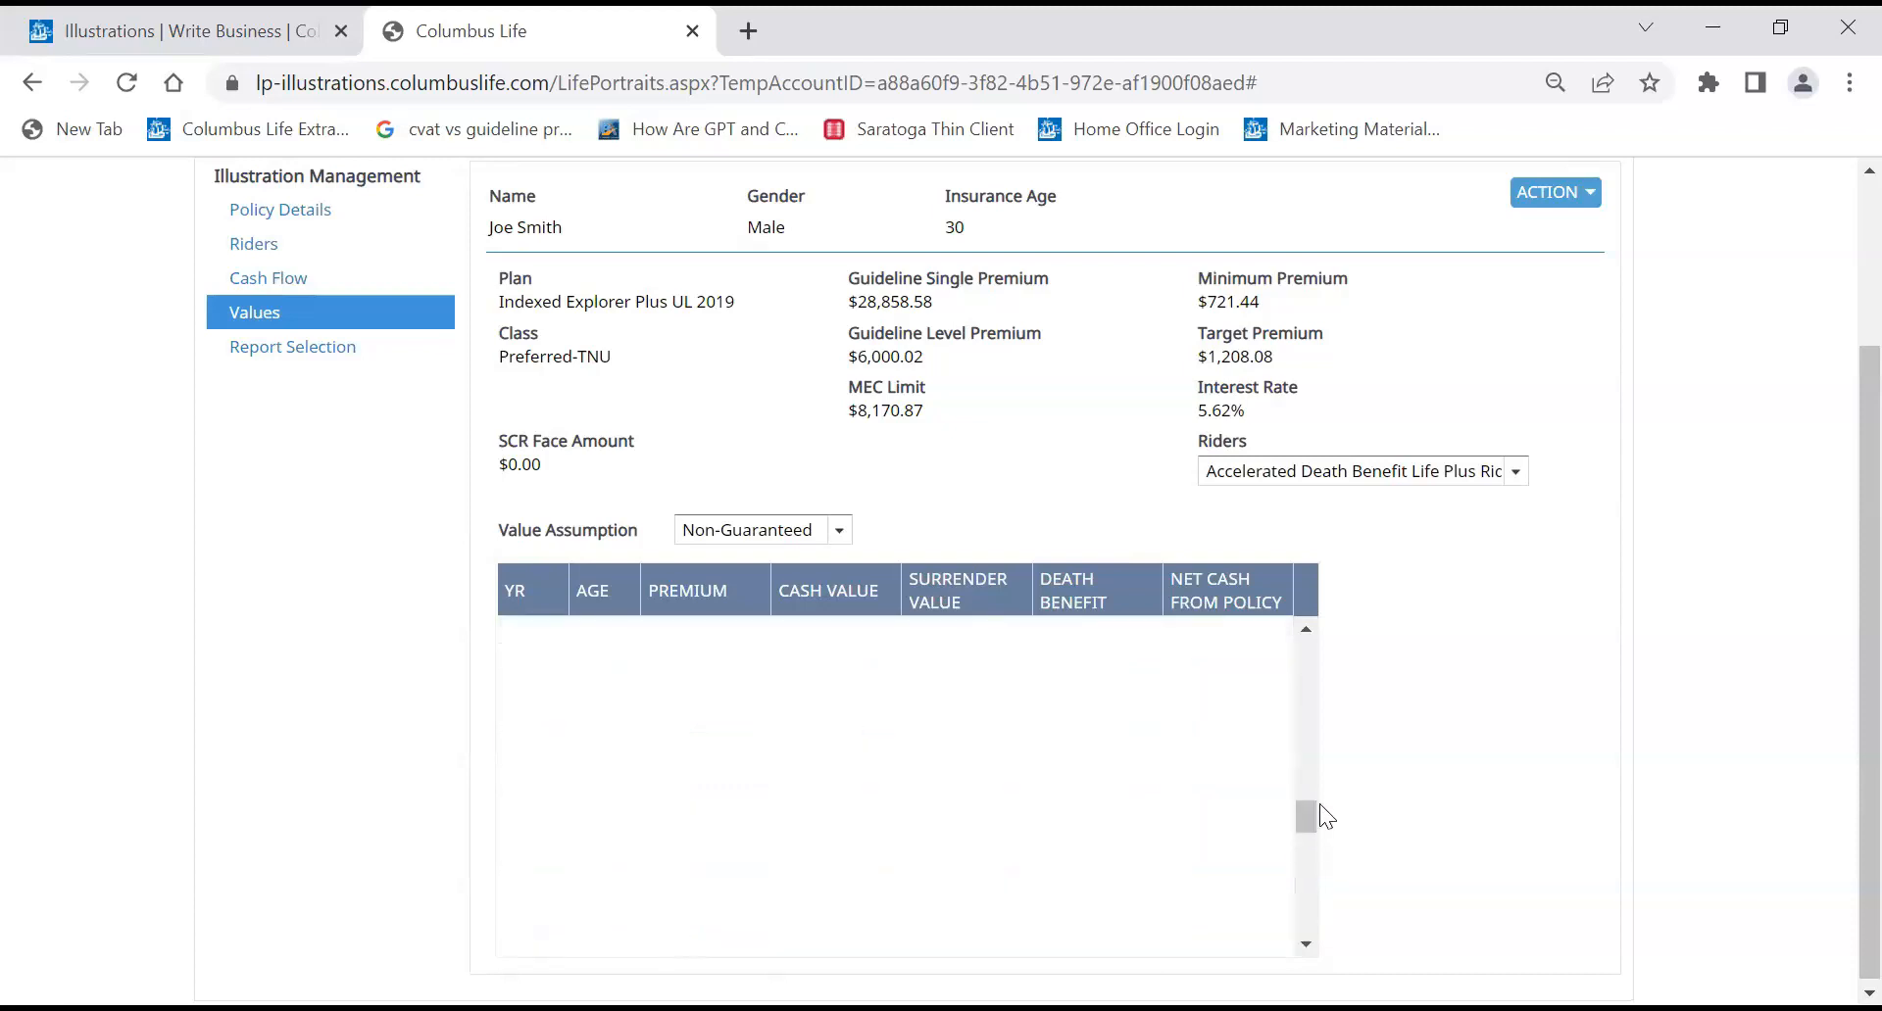
pyautogui.moveTo(1293, 804); pyautogui.dragTo(1311, 637)
pyautogui.scroll(1, 959, 387)
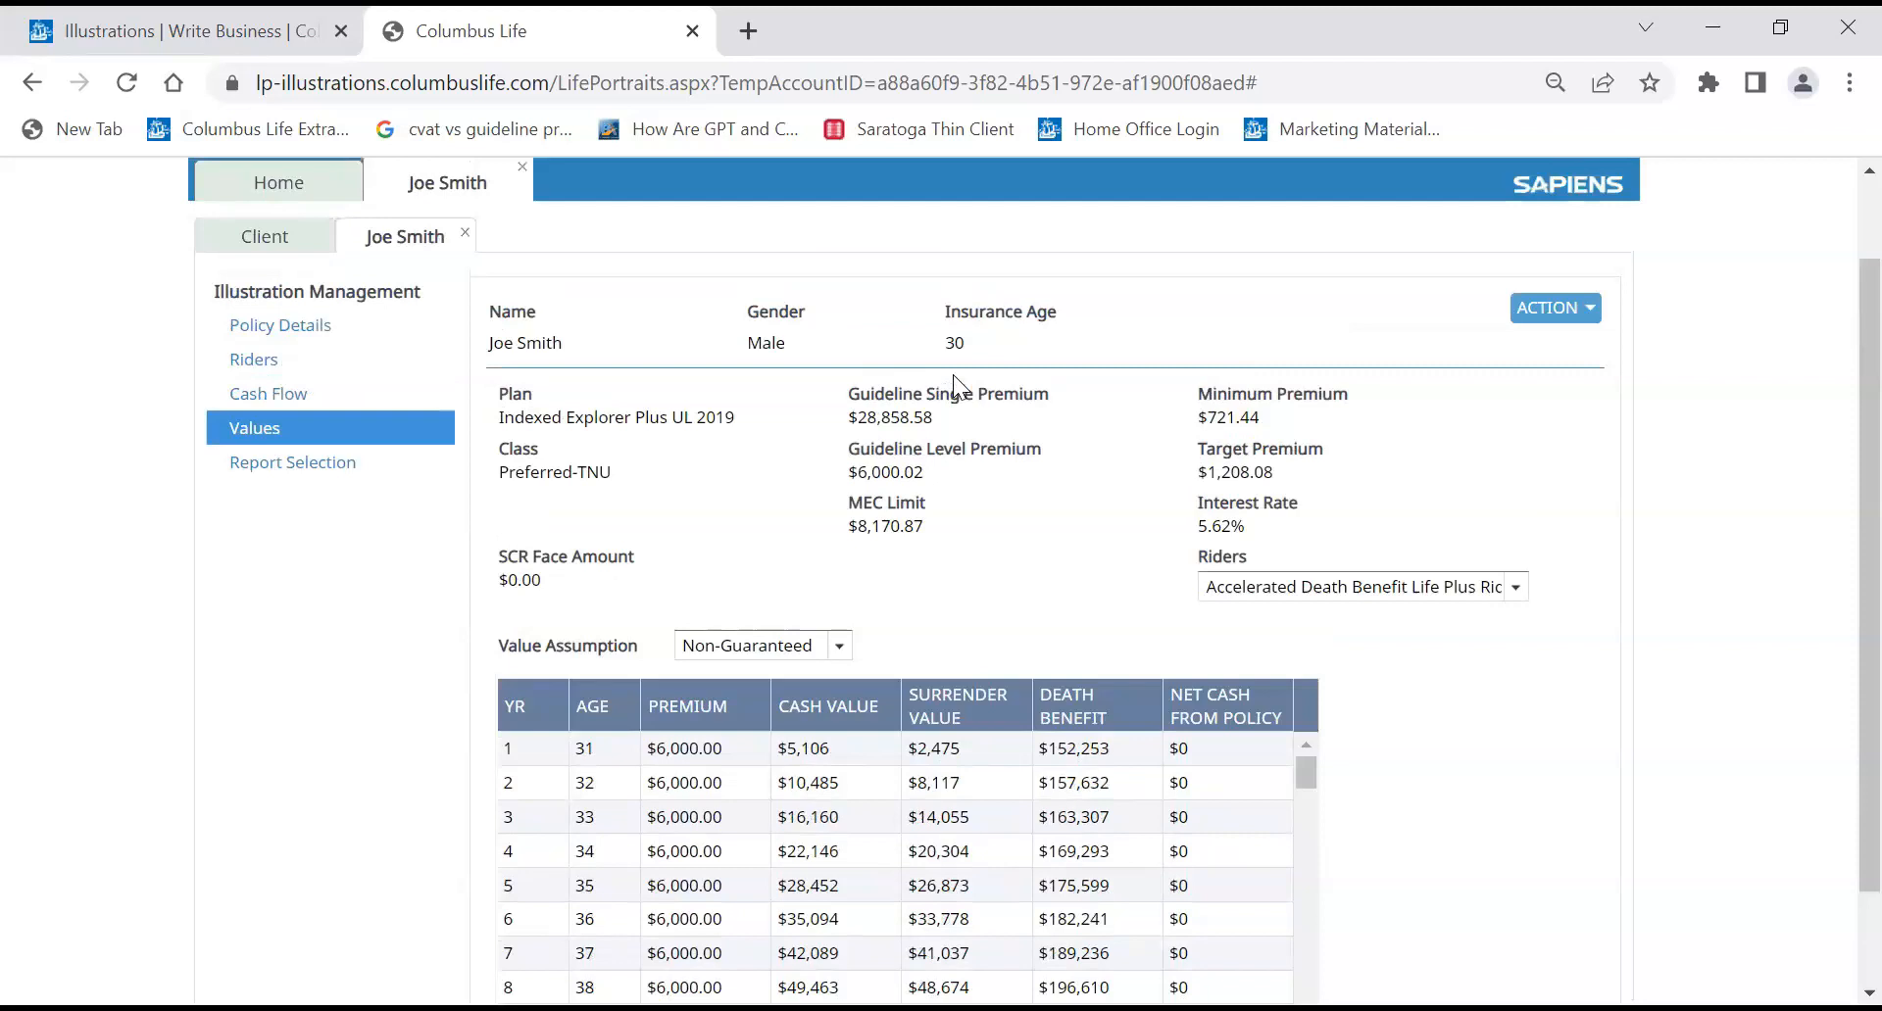
# - Return to the policy details and set the amount of the varying premiums entry to $300.00
pyautogui.click(300, 330)
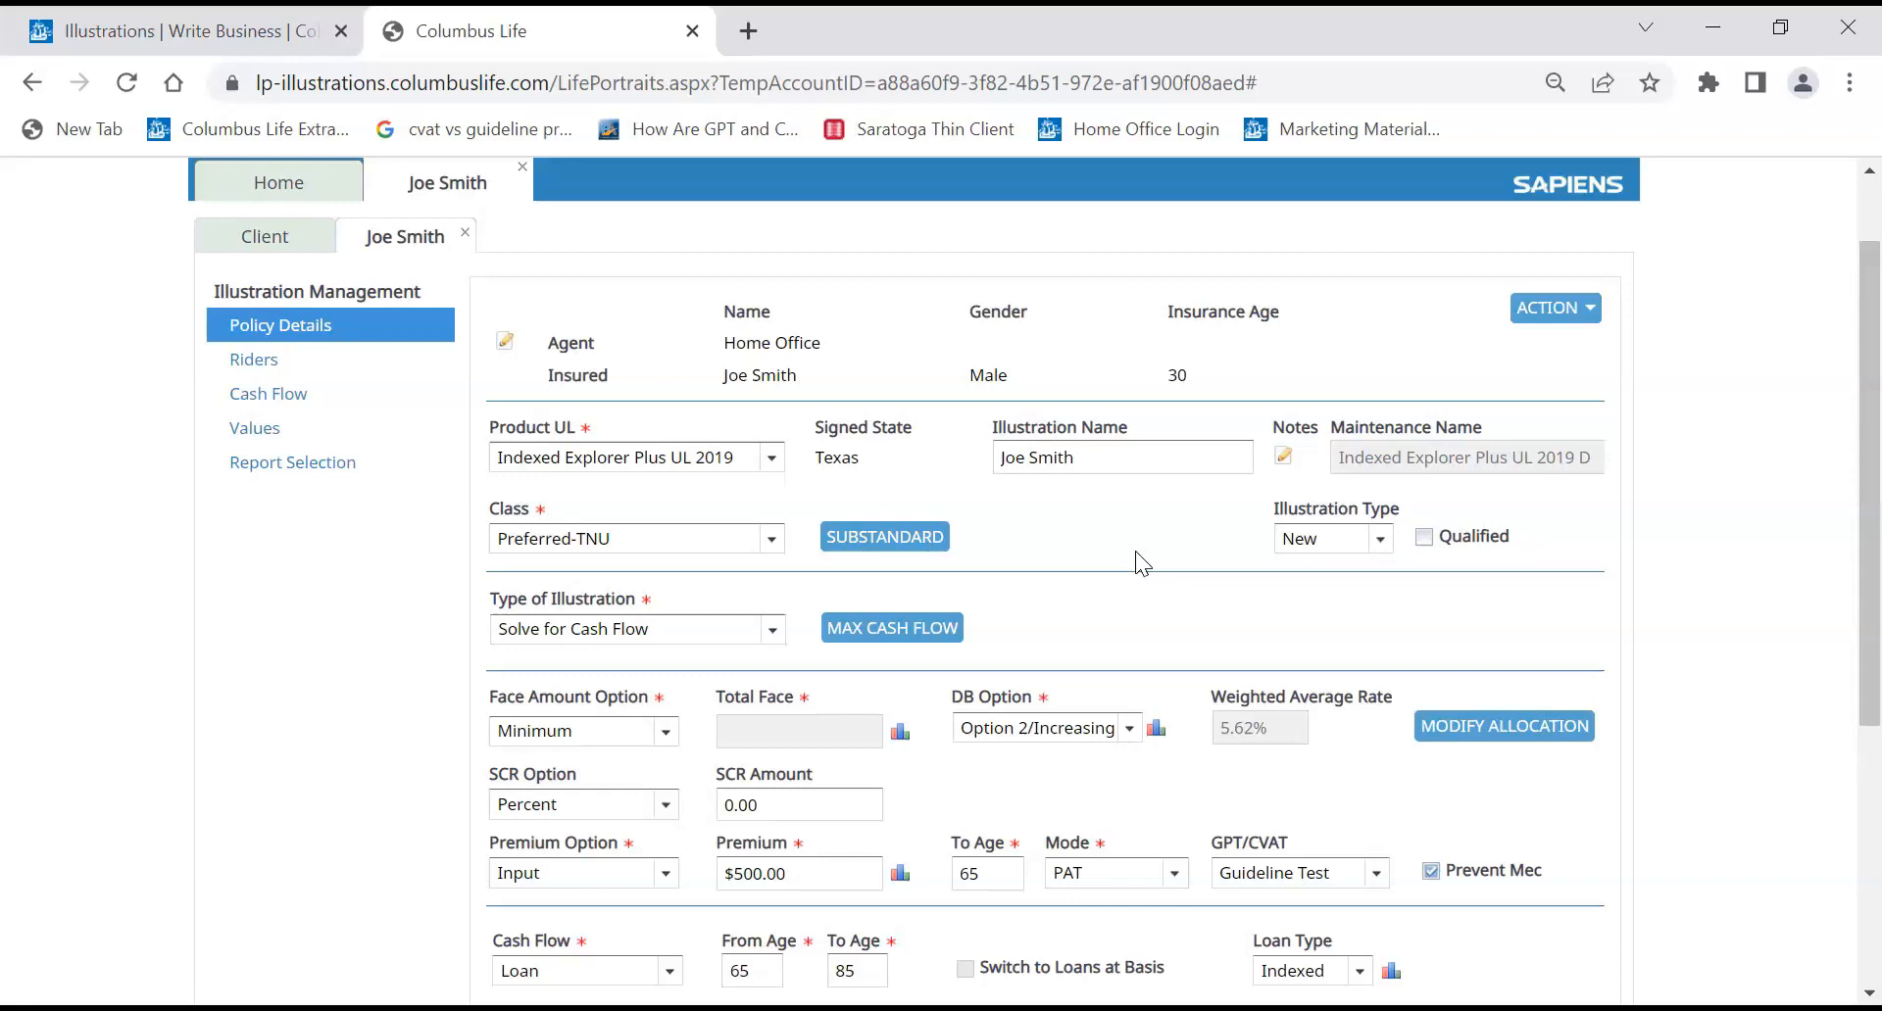
pyautogui.scroll(-1, 1135, 551)
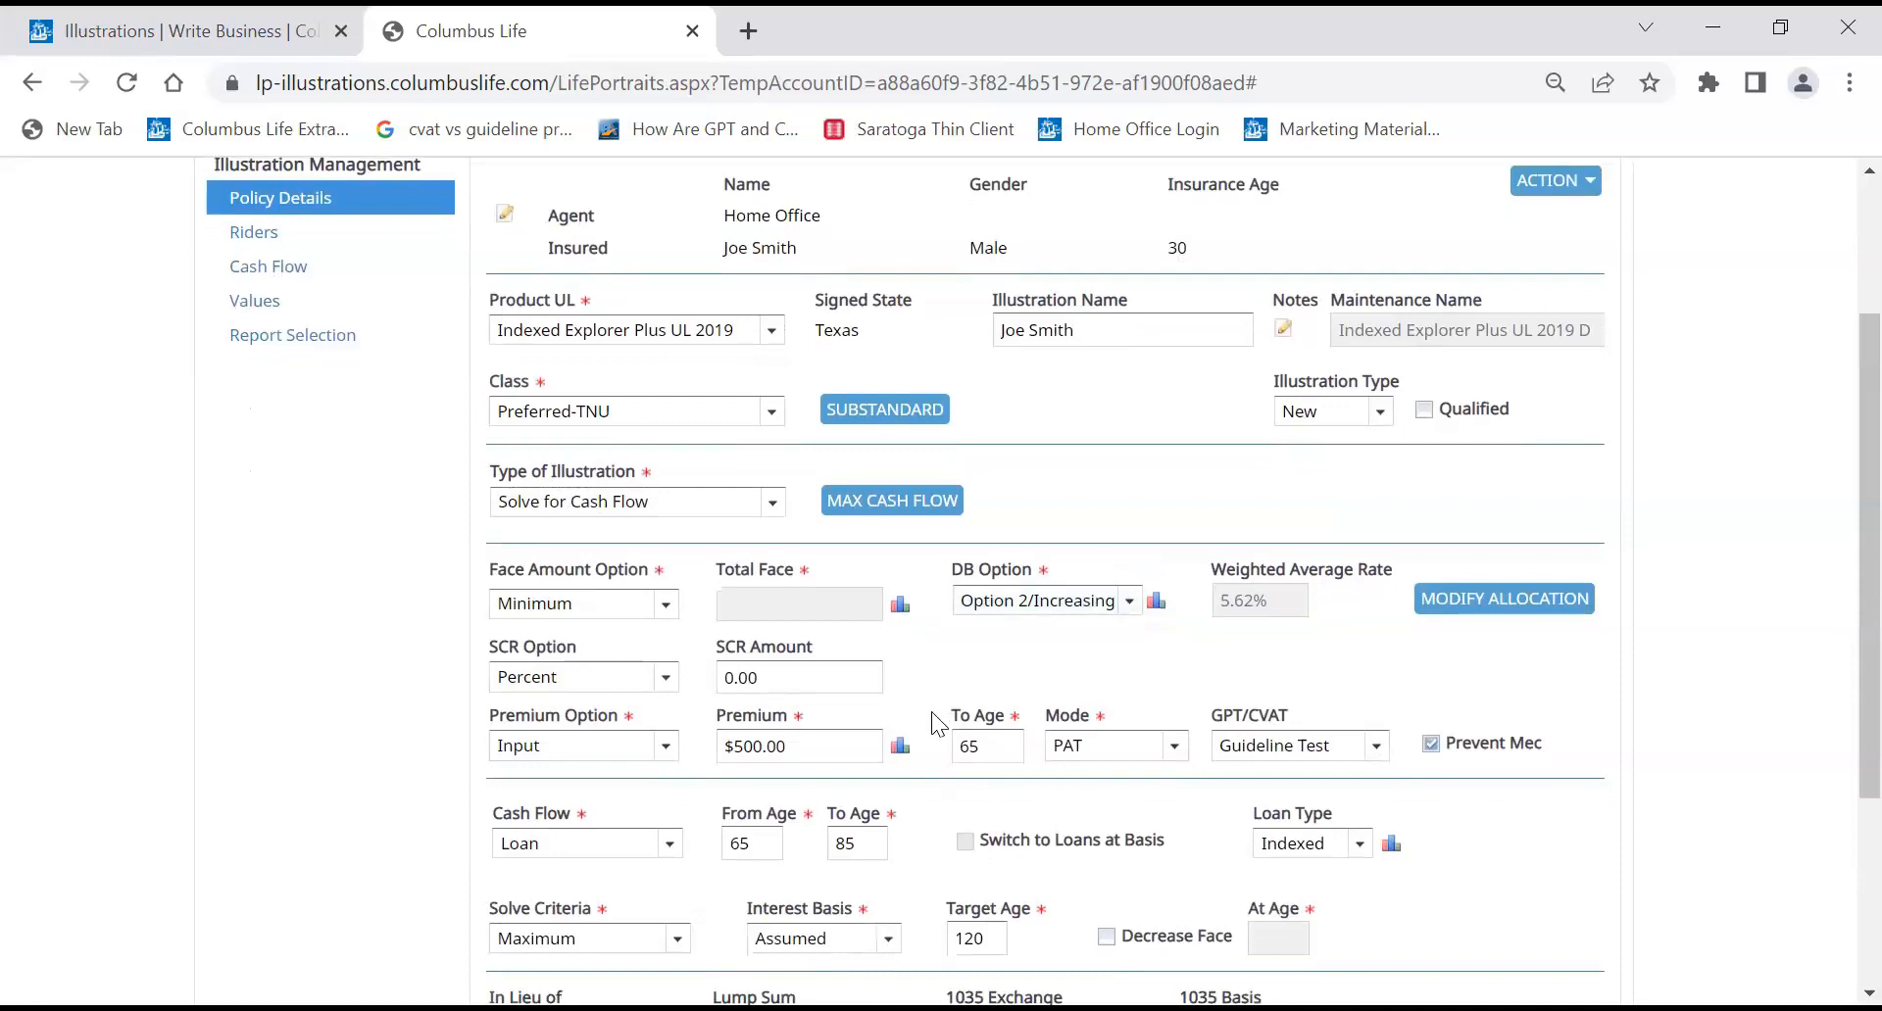
pyautogui.click(899, 747)
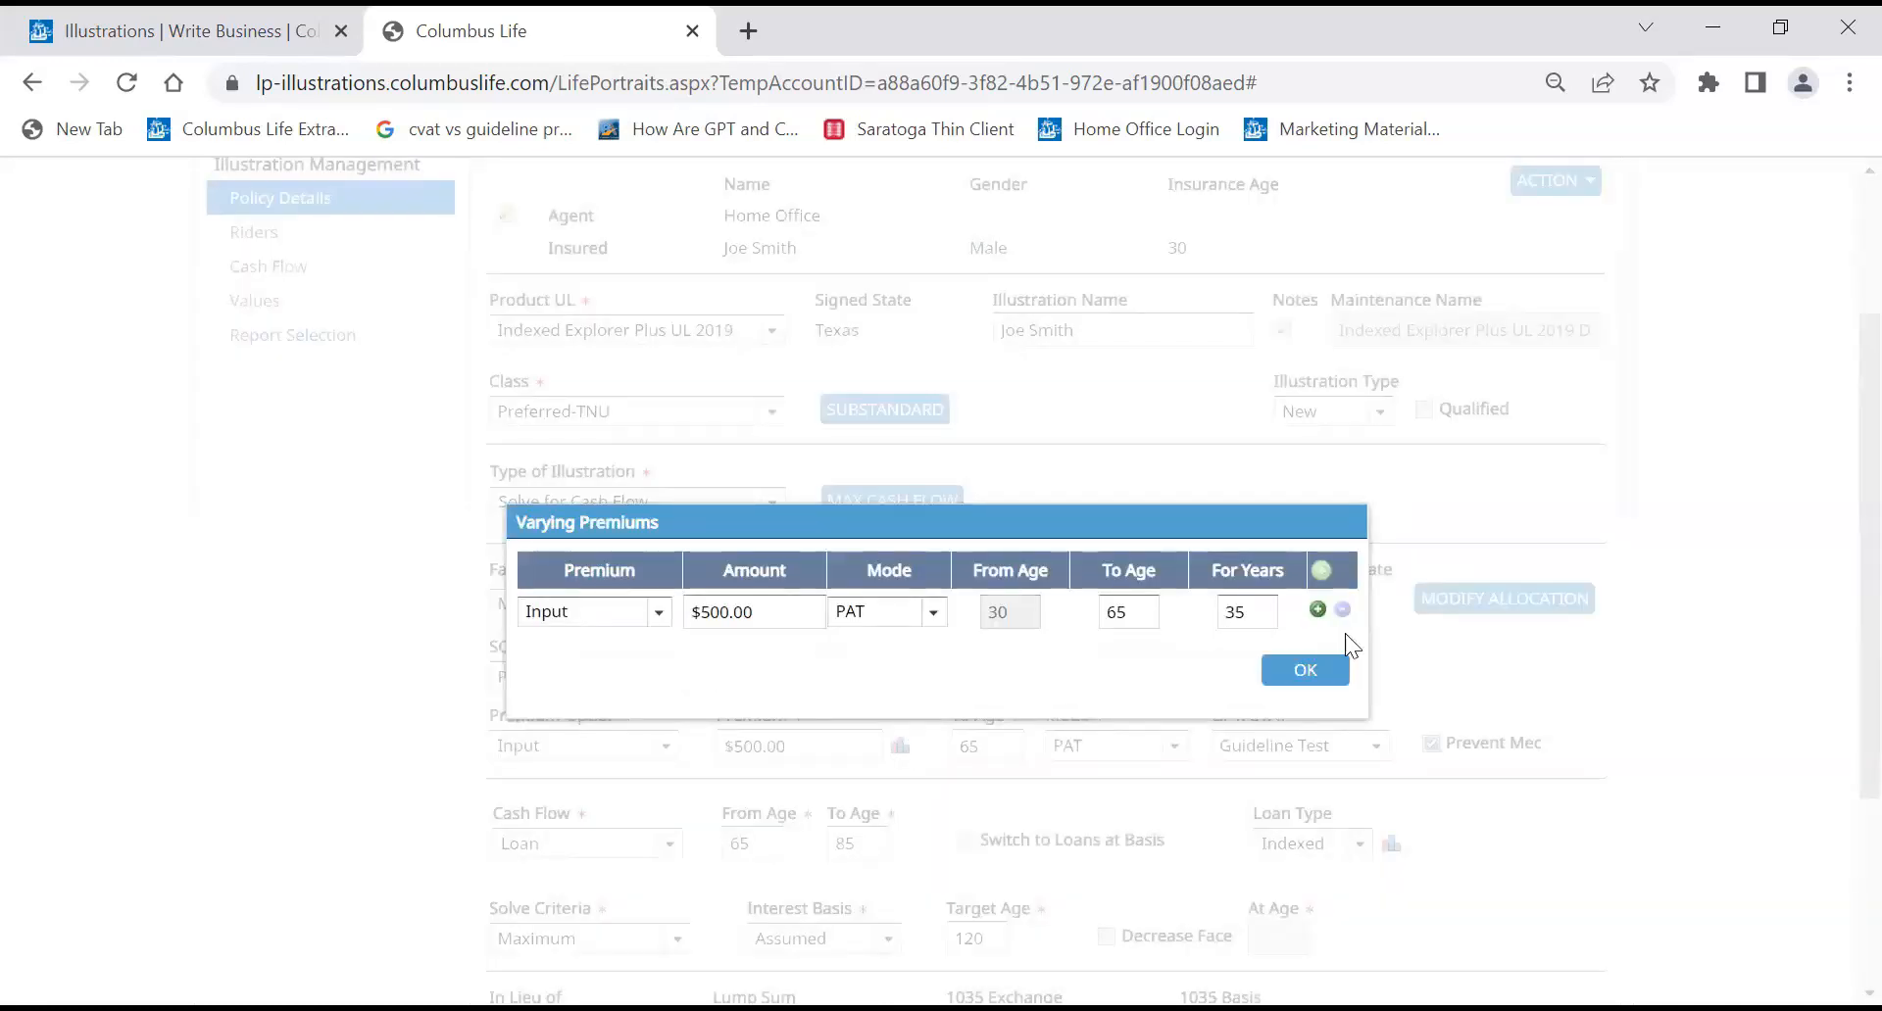
pyautogui.click(1316, 674)
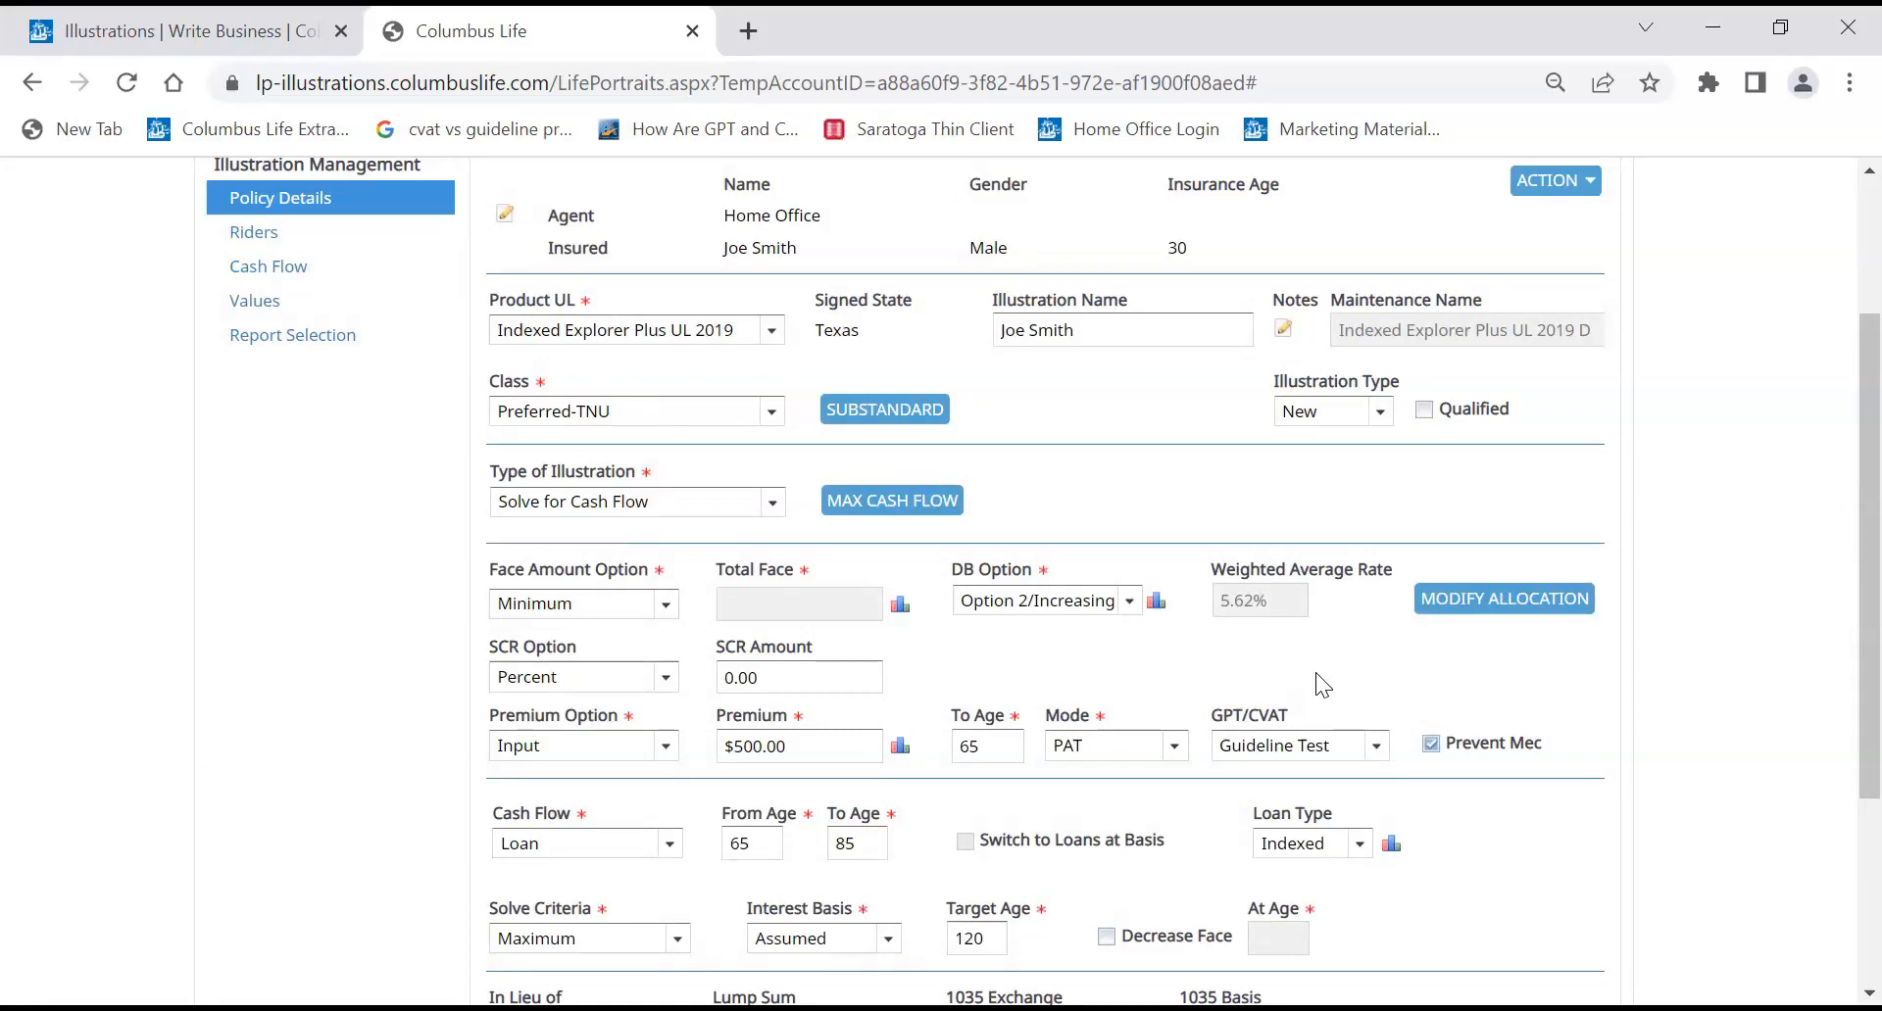
pyautogui.click(879, 784)
pyautogui.click(900, 750)
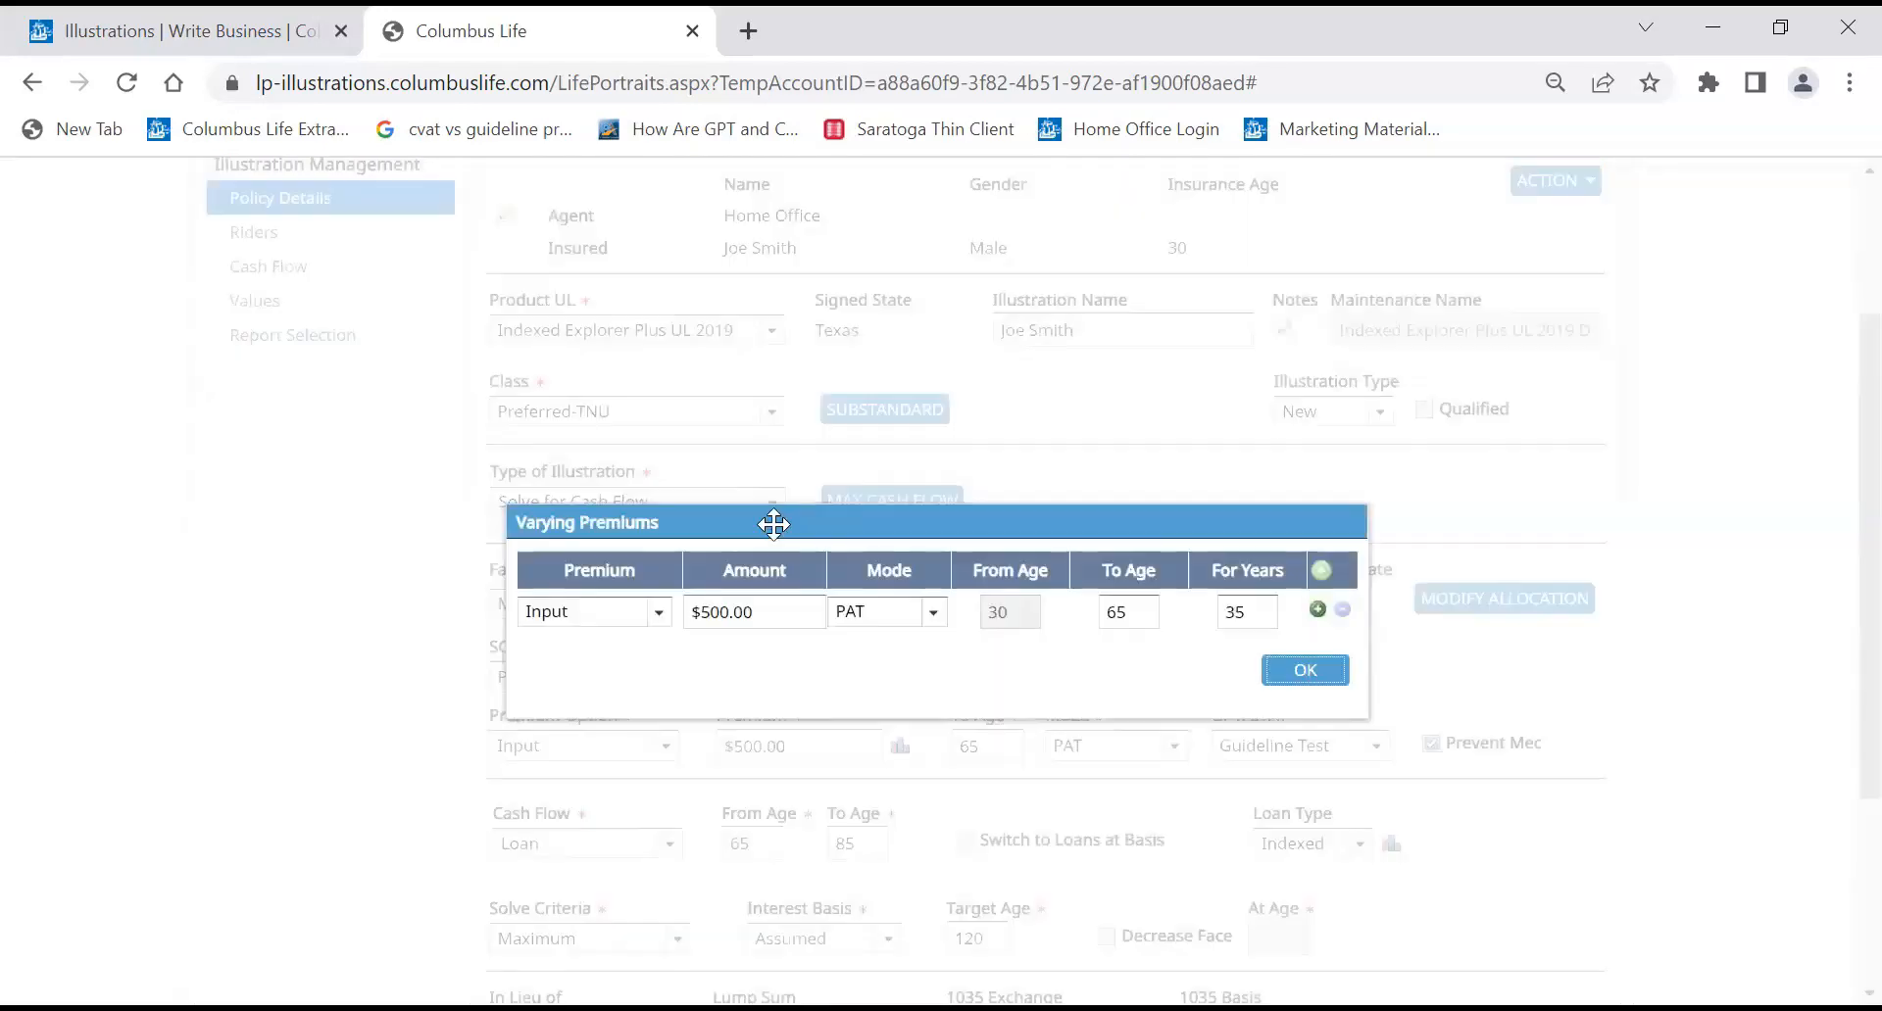
pyautogui.click(772, 604)
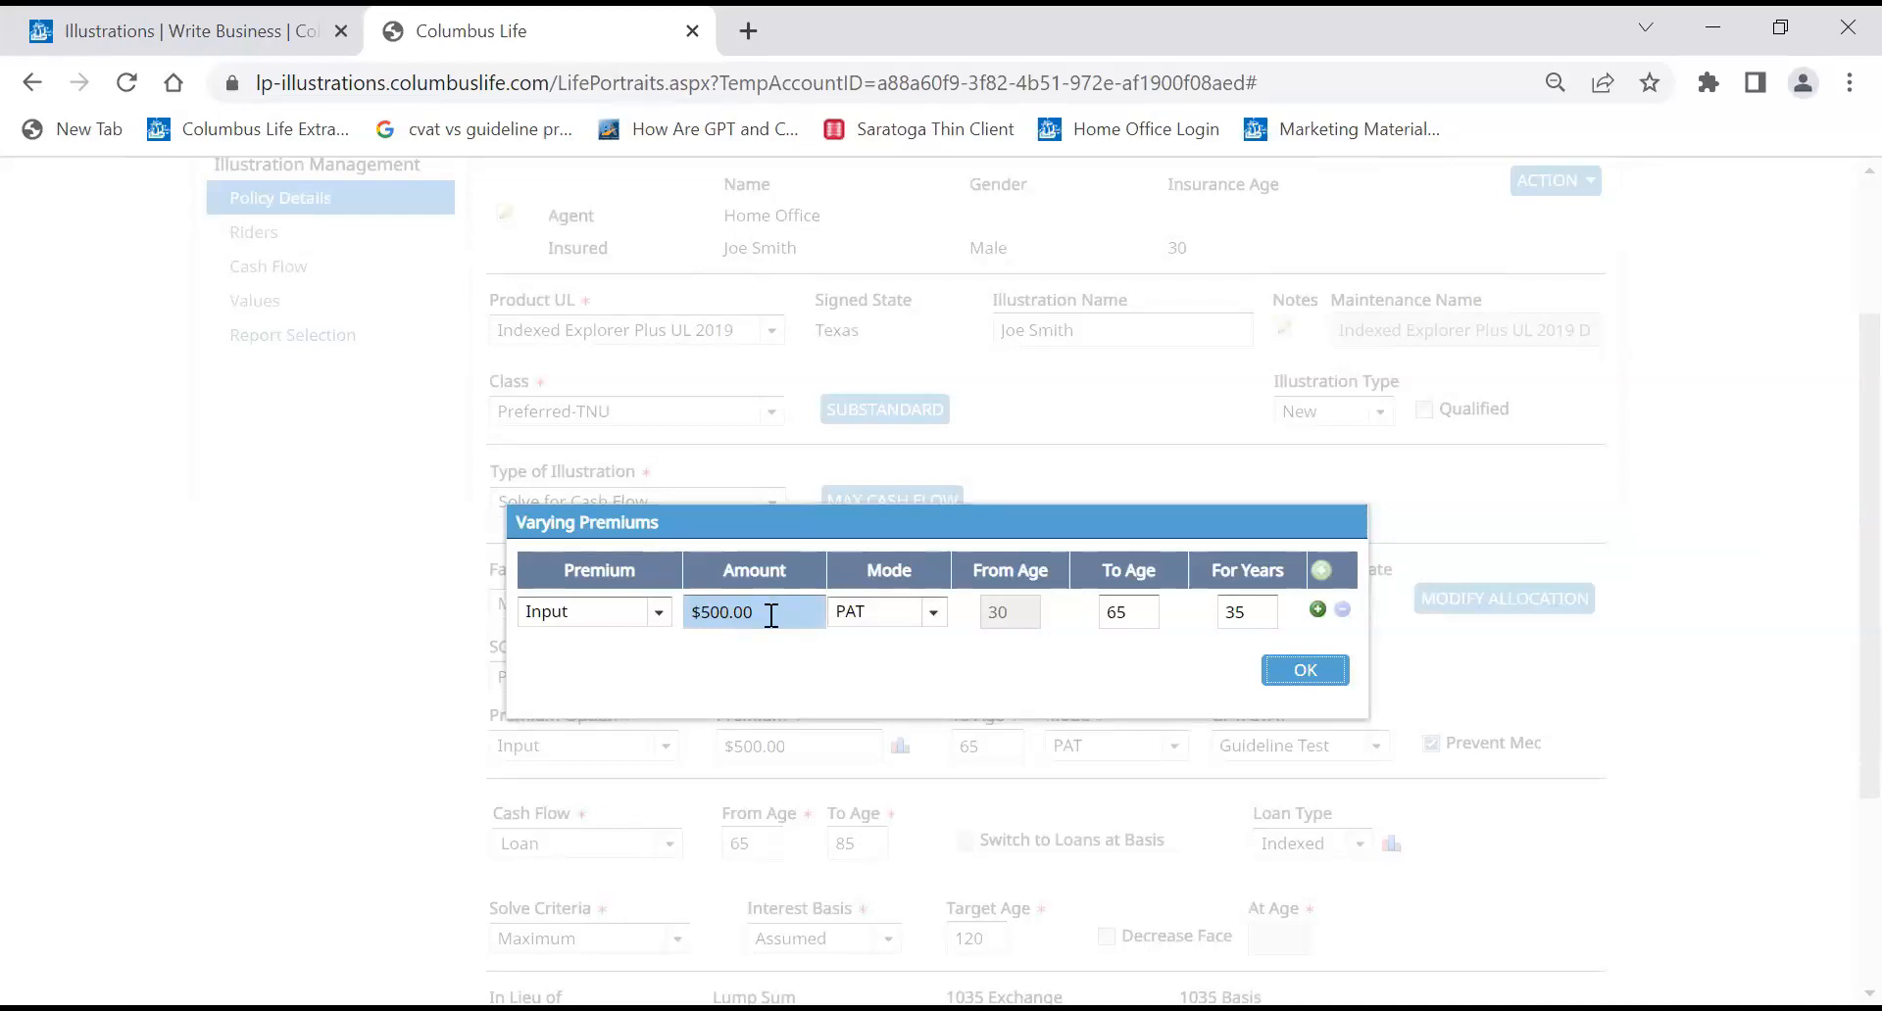
pyautogui.click(772, 615)
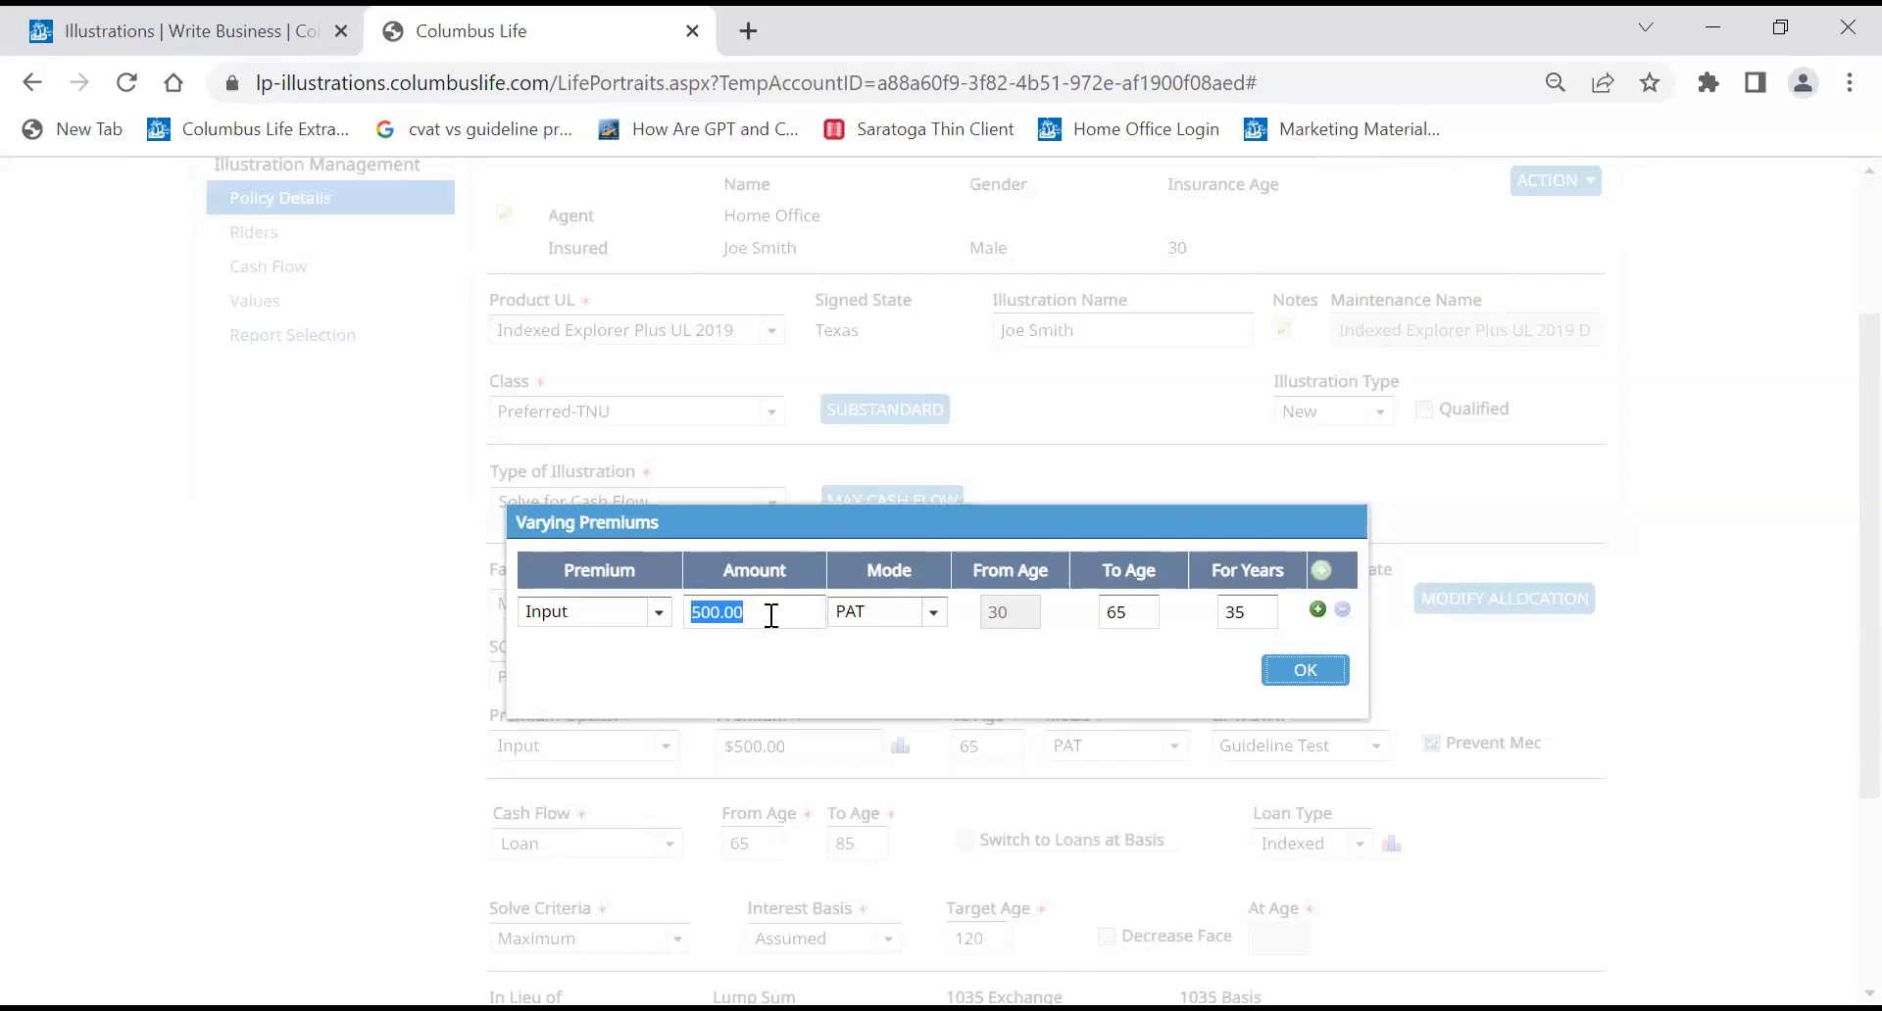
pyautogui.write('300')
pyautogui.click(1335, 687)
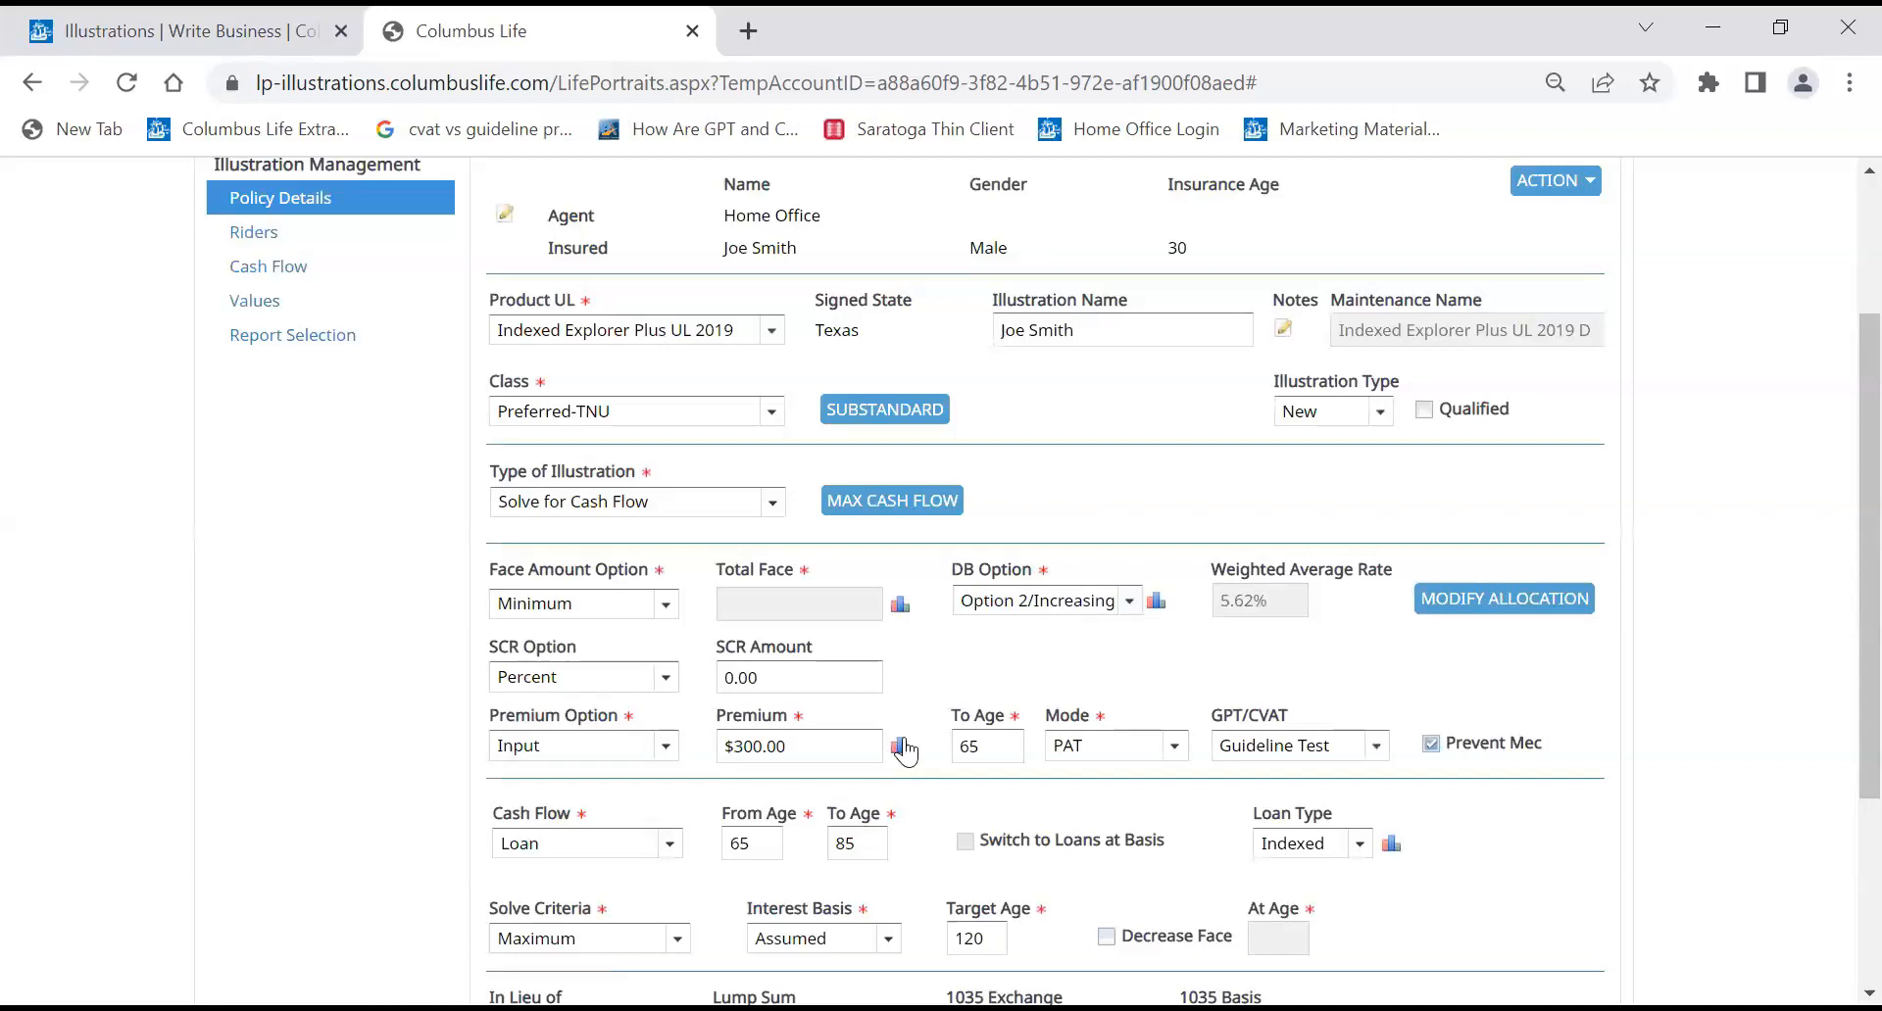
# - Limit the $300.00 entry in the varying premiums to 5 years
pyautogui.click(900, 747)
pyautogui.click(779, 618)
pyautogui.doubleClick(779, 619)
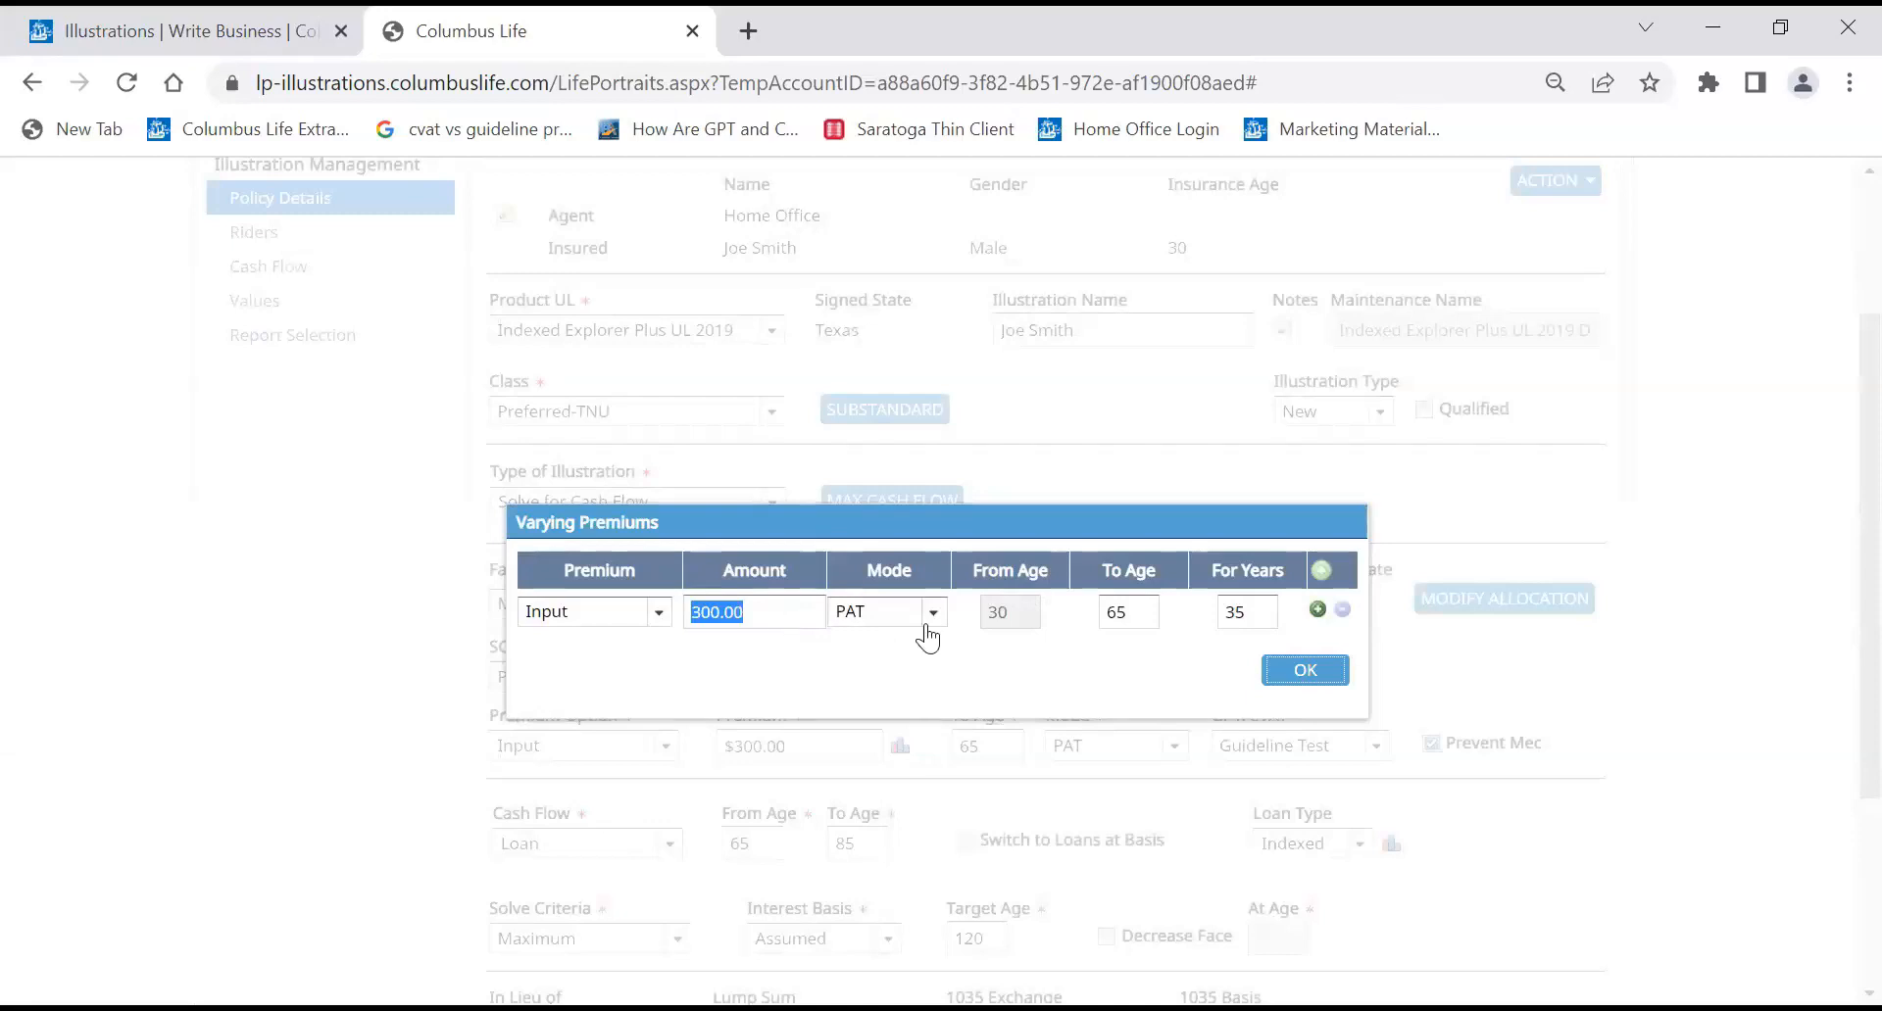
pyautogui.doubleClick(1233, 615)
pyautogui.doubleClick(1249, 618)
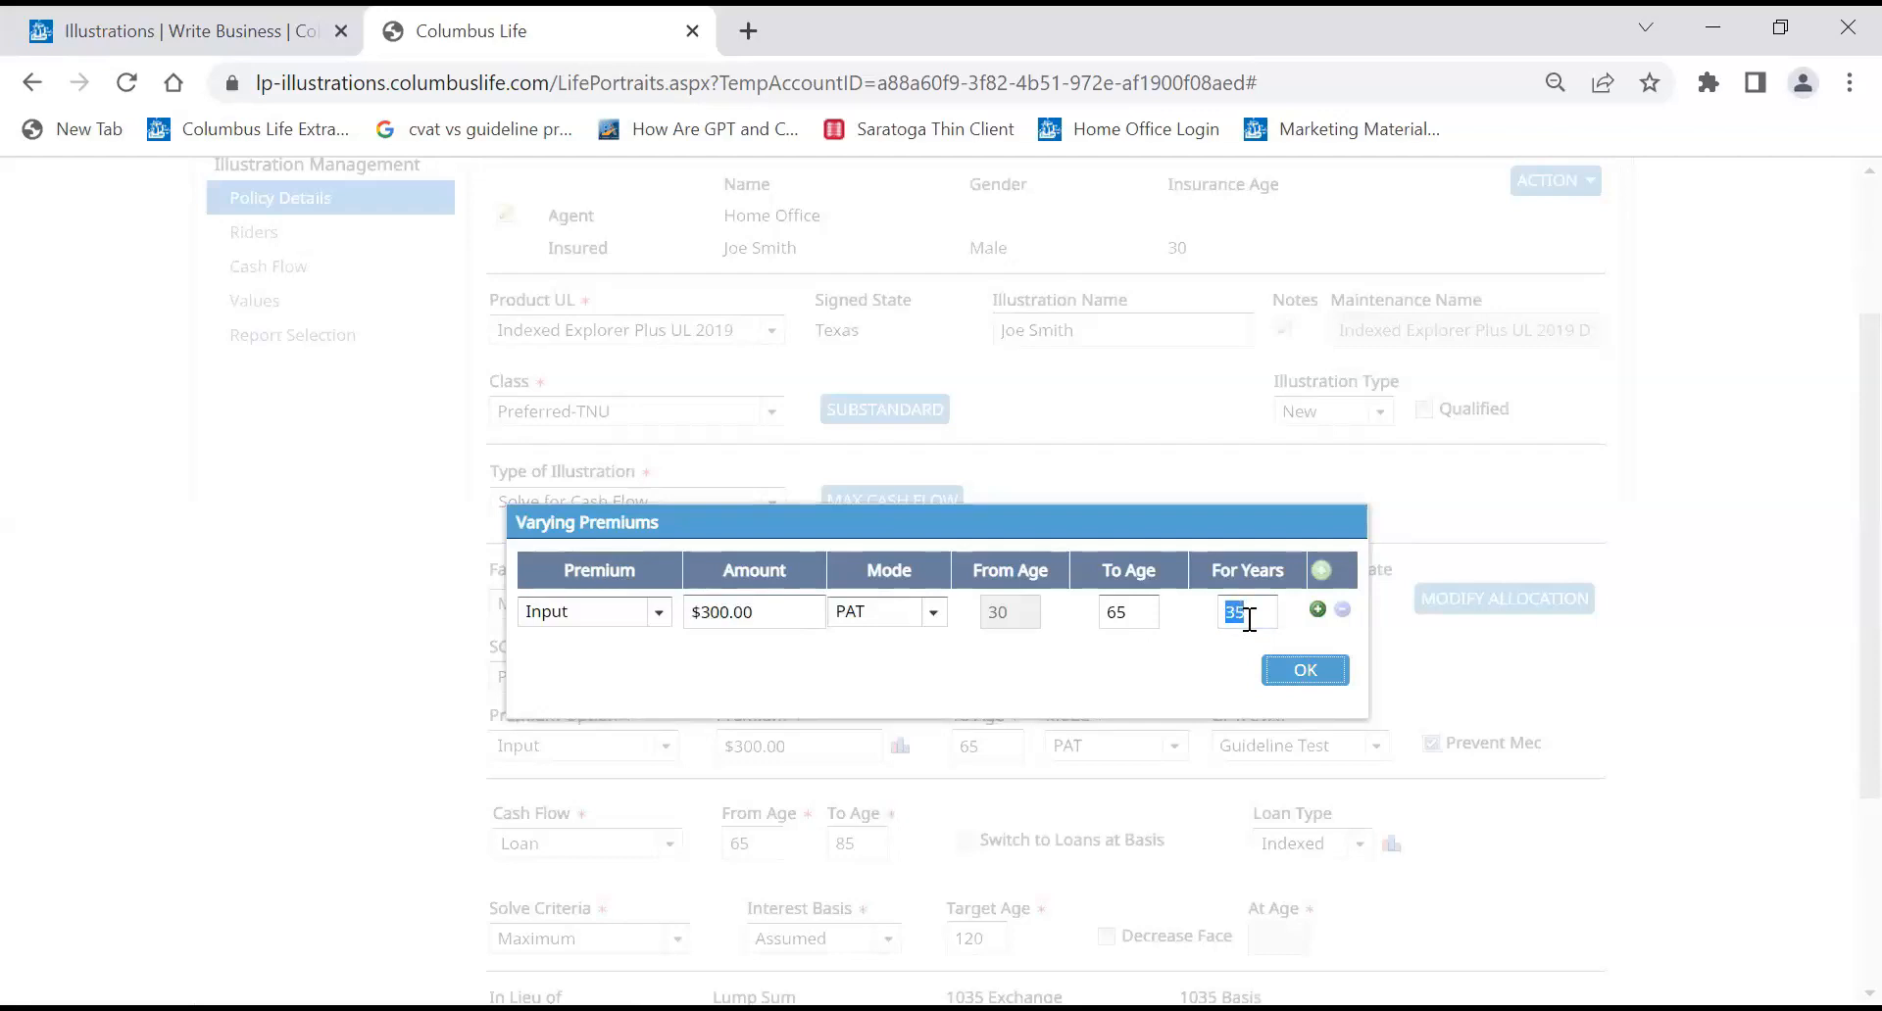
pyautogui.write('5')
# - Add a second varying premium of $400.00 for 5 years, starting at age 35
pyautogui.click(1318, 609)
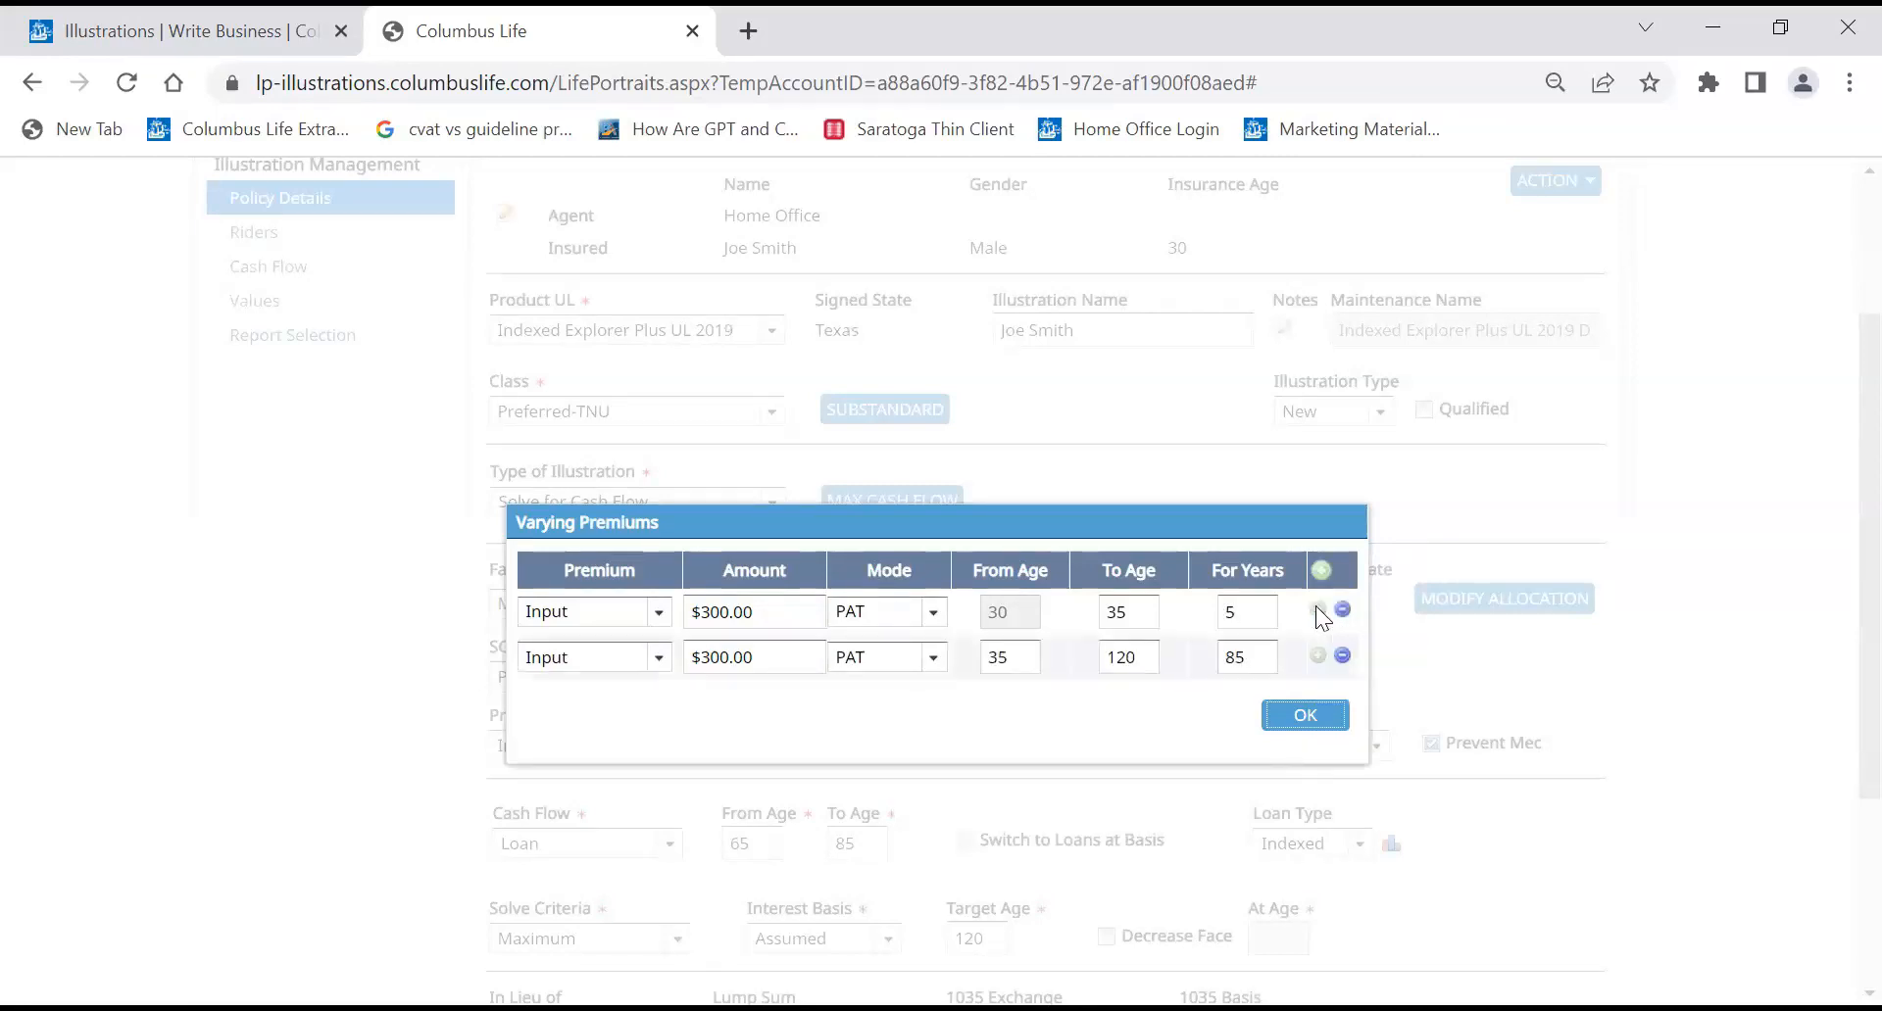
pyautogui.click(797, 655)
pyautogui.click(796, 652)
pyautogui.write('400')
pyautogui.click(983, 713)
pyautogui.click(1250, 657)
pyautogui.write('5')
# - Add a third varying premium of $500.00 from age 40 to 65 and accept the premium schedule
pyautogui.click(1316, 655)
pyautogui.click(777, 705)
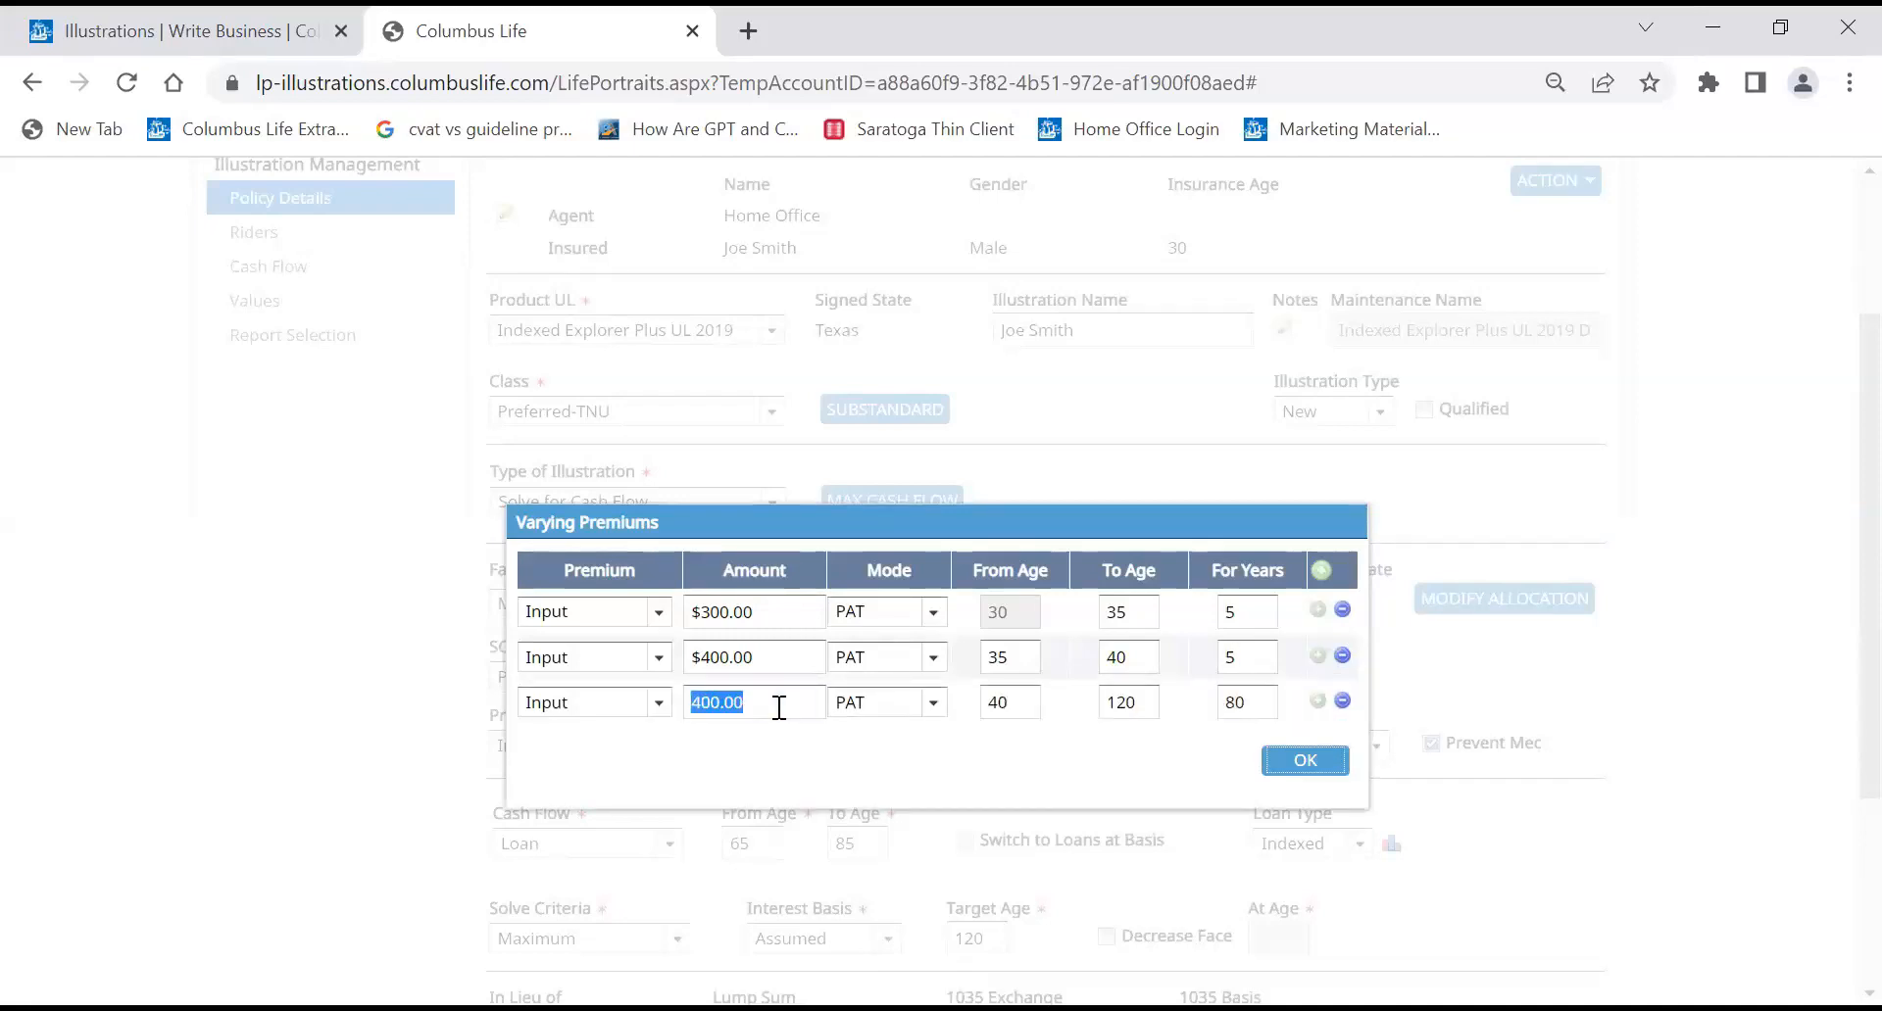
pyautogui.write('500')
pyautogui.click(867, 725)
pyautogui.click(884, 703)
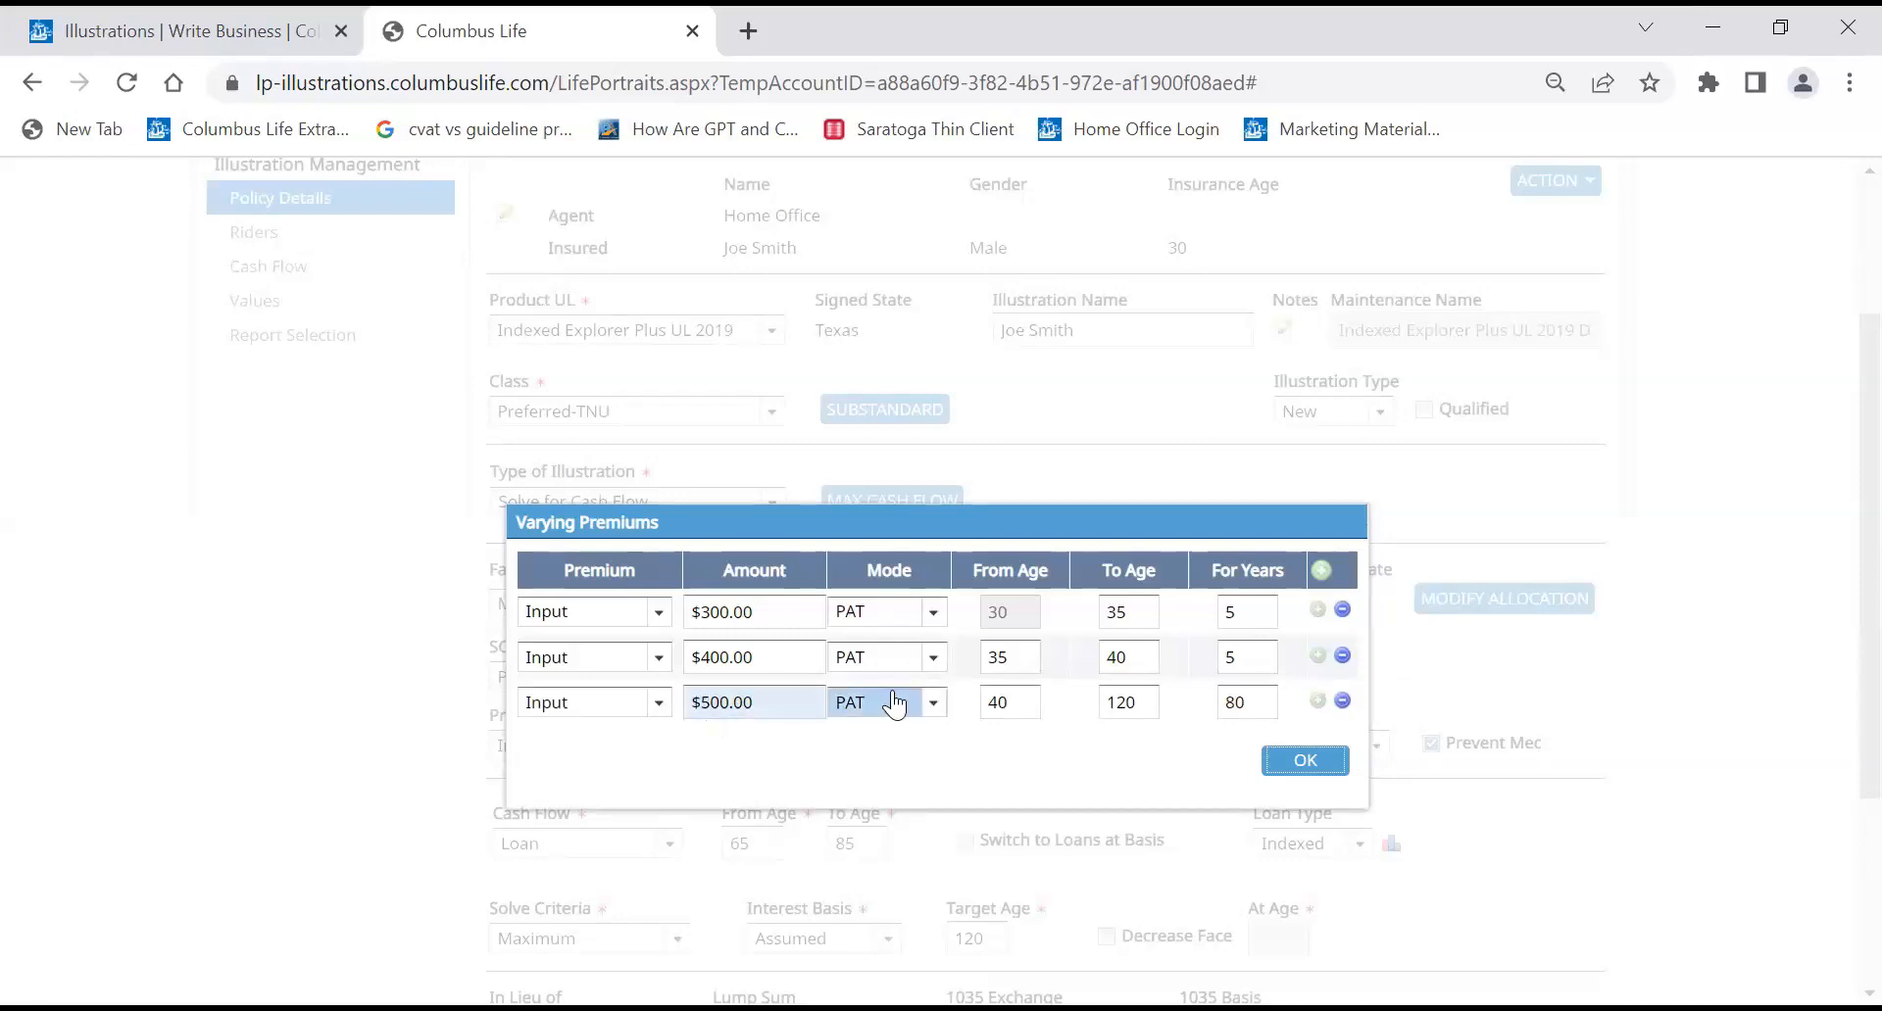
pyautogui.doubleClick(1129, 702)
pyautogui.write('65')
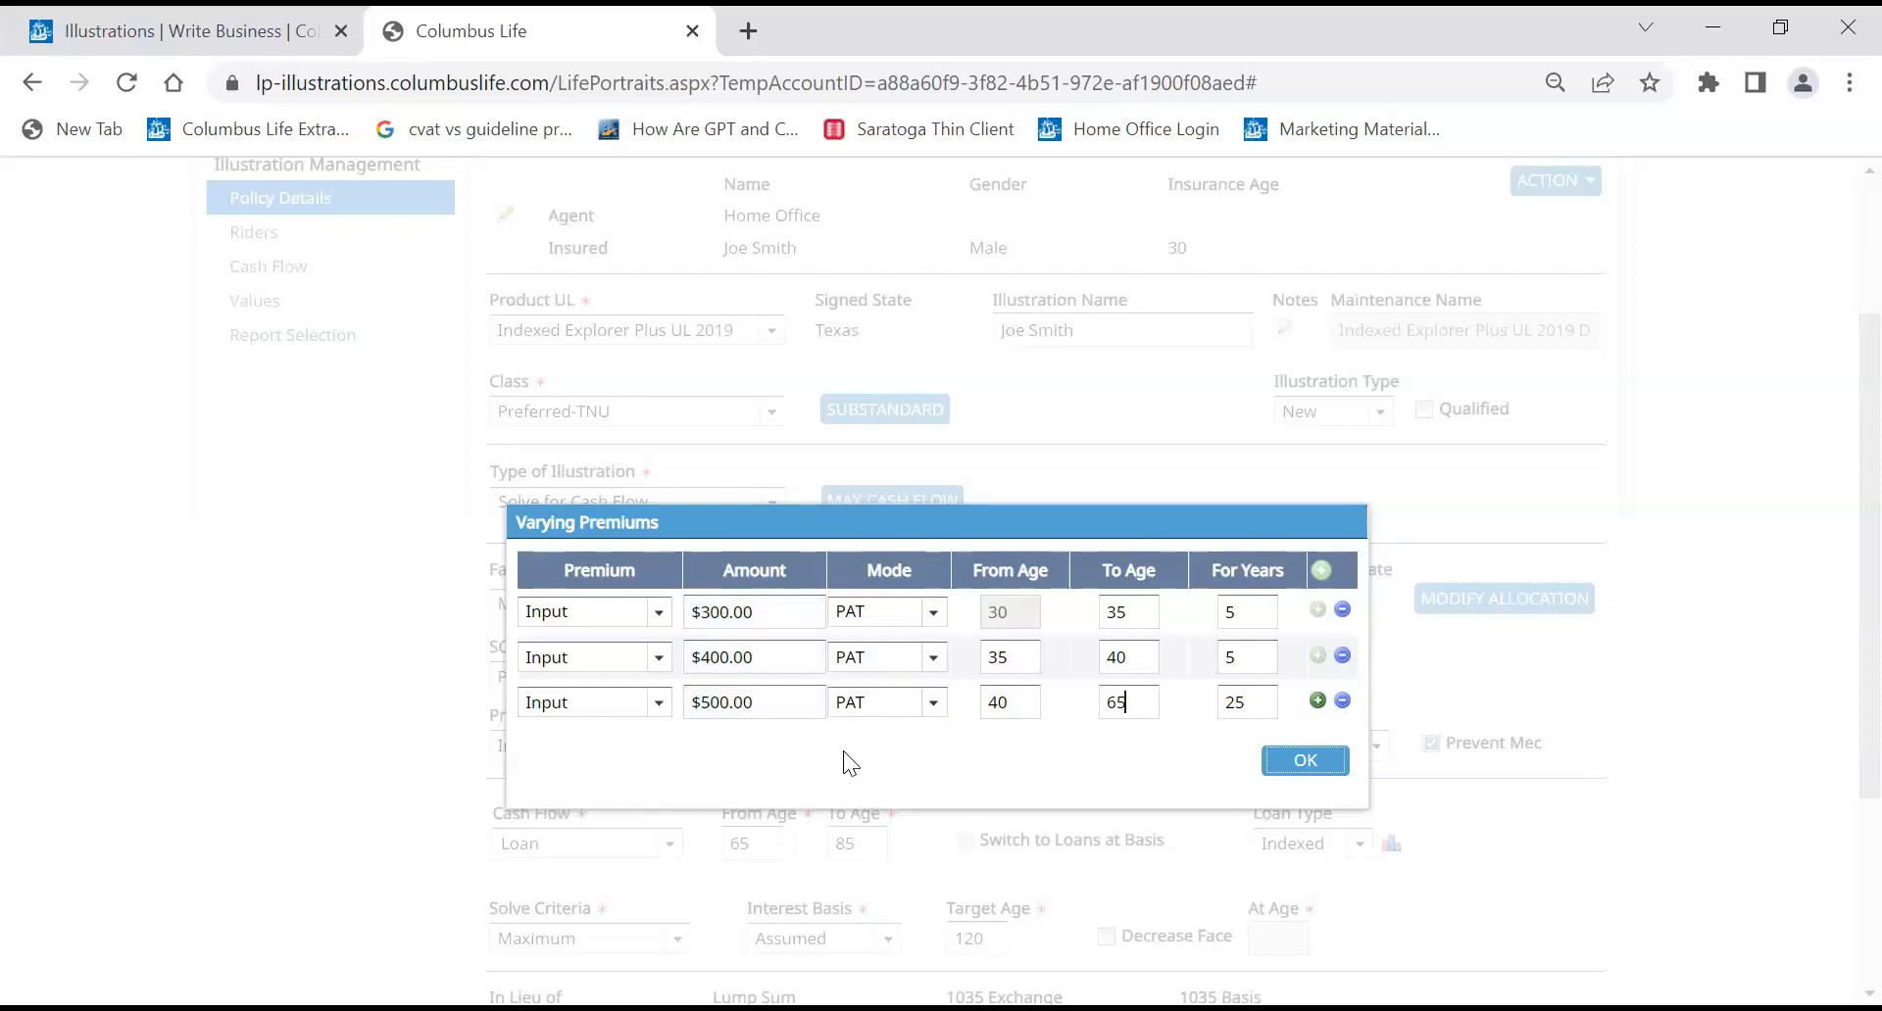
pyautogui.click(774, 605)
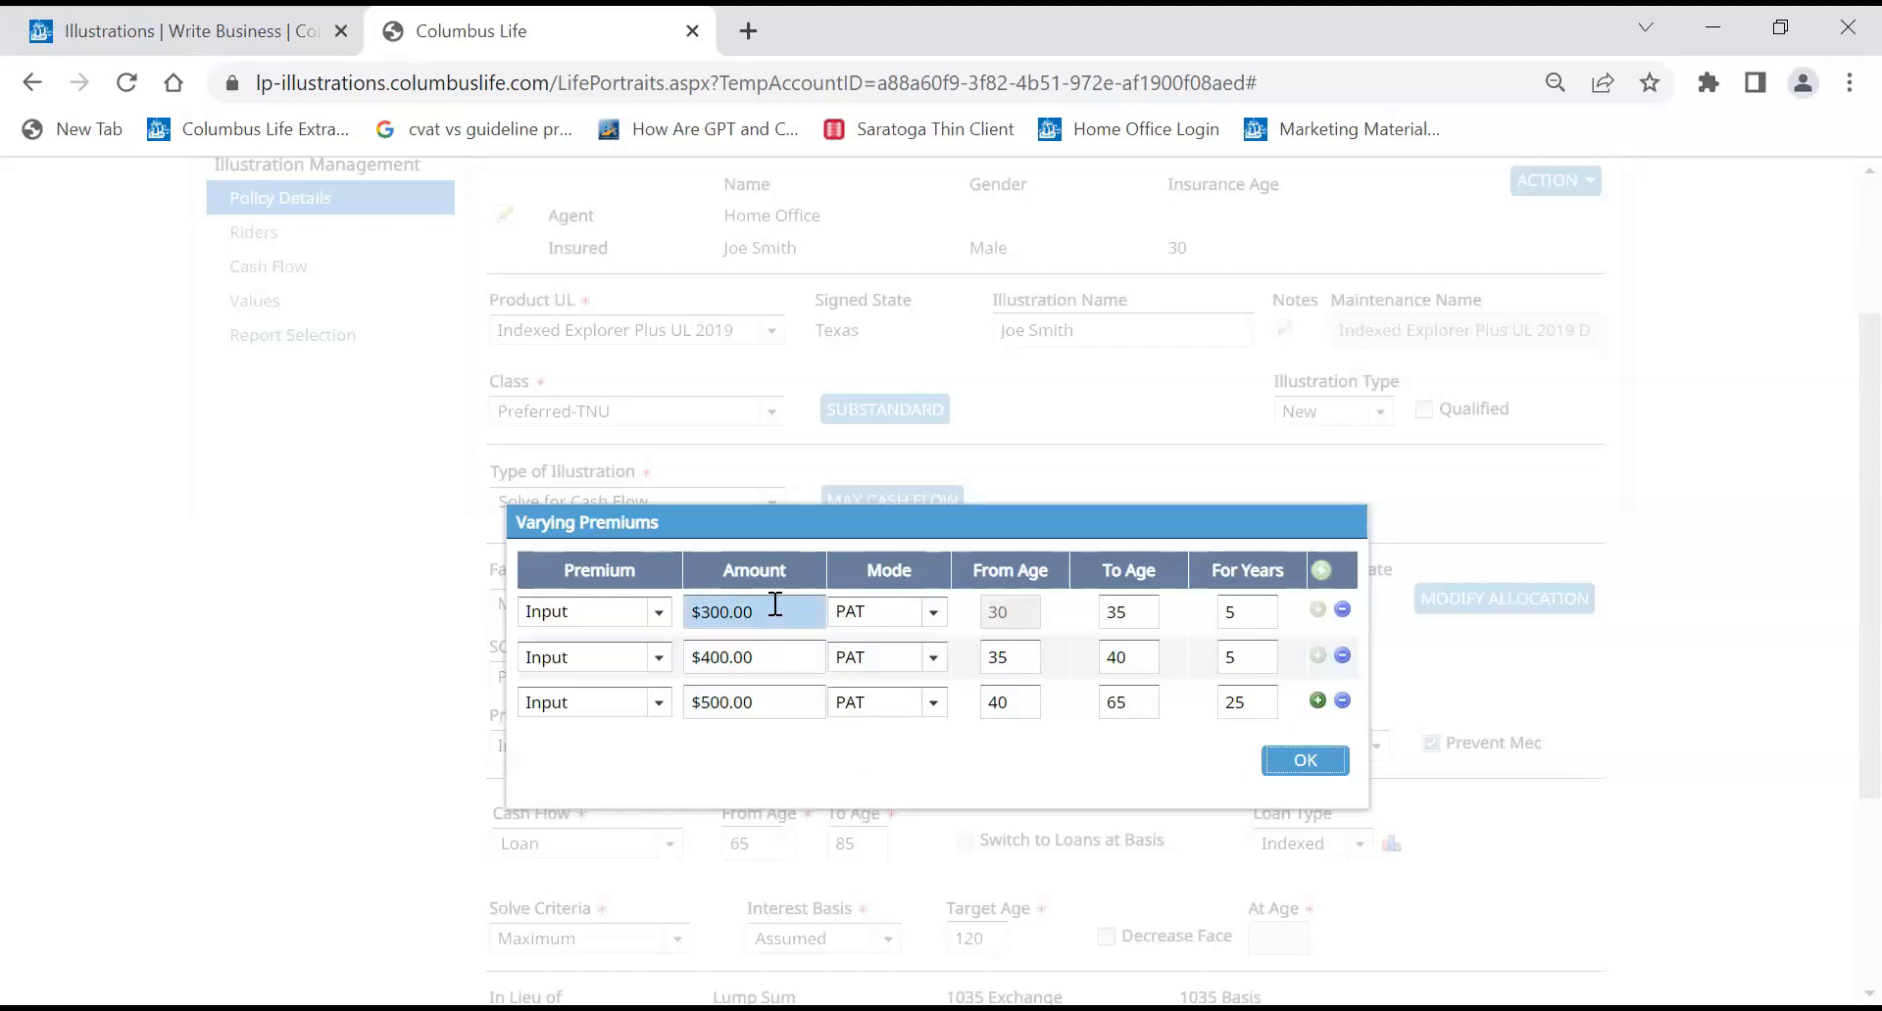
pyautogui.click(1304, 762)
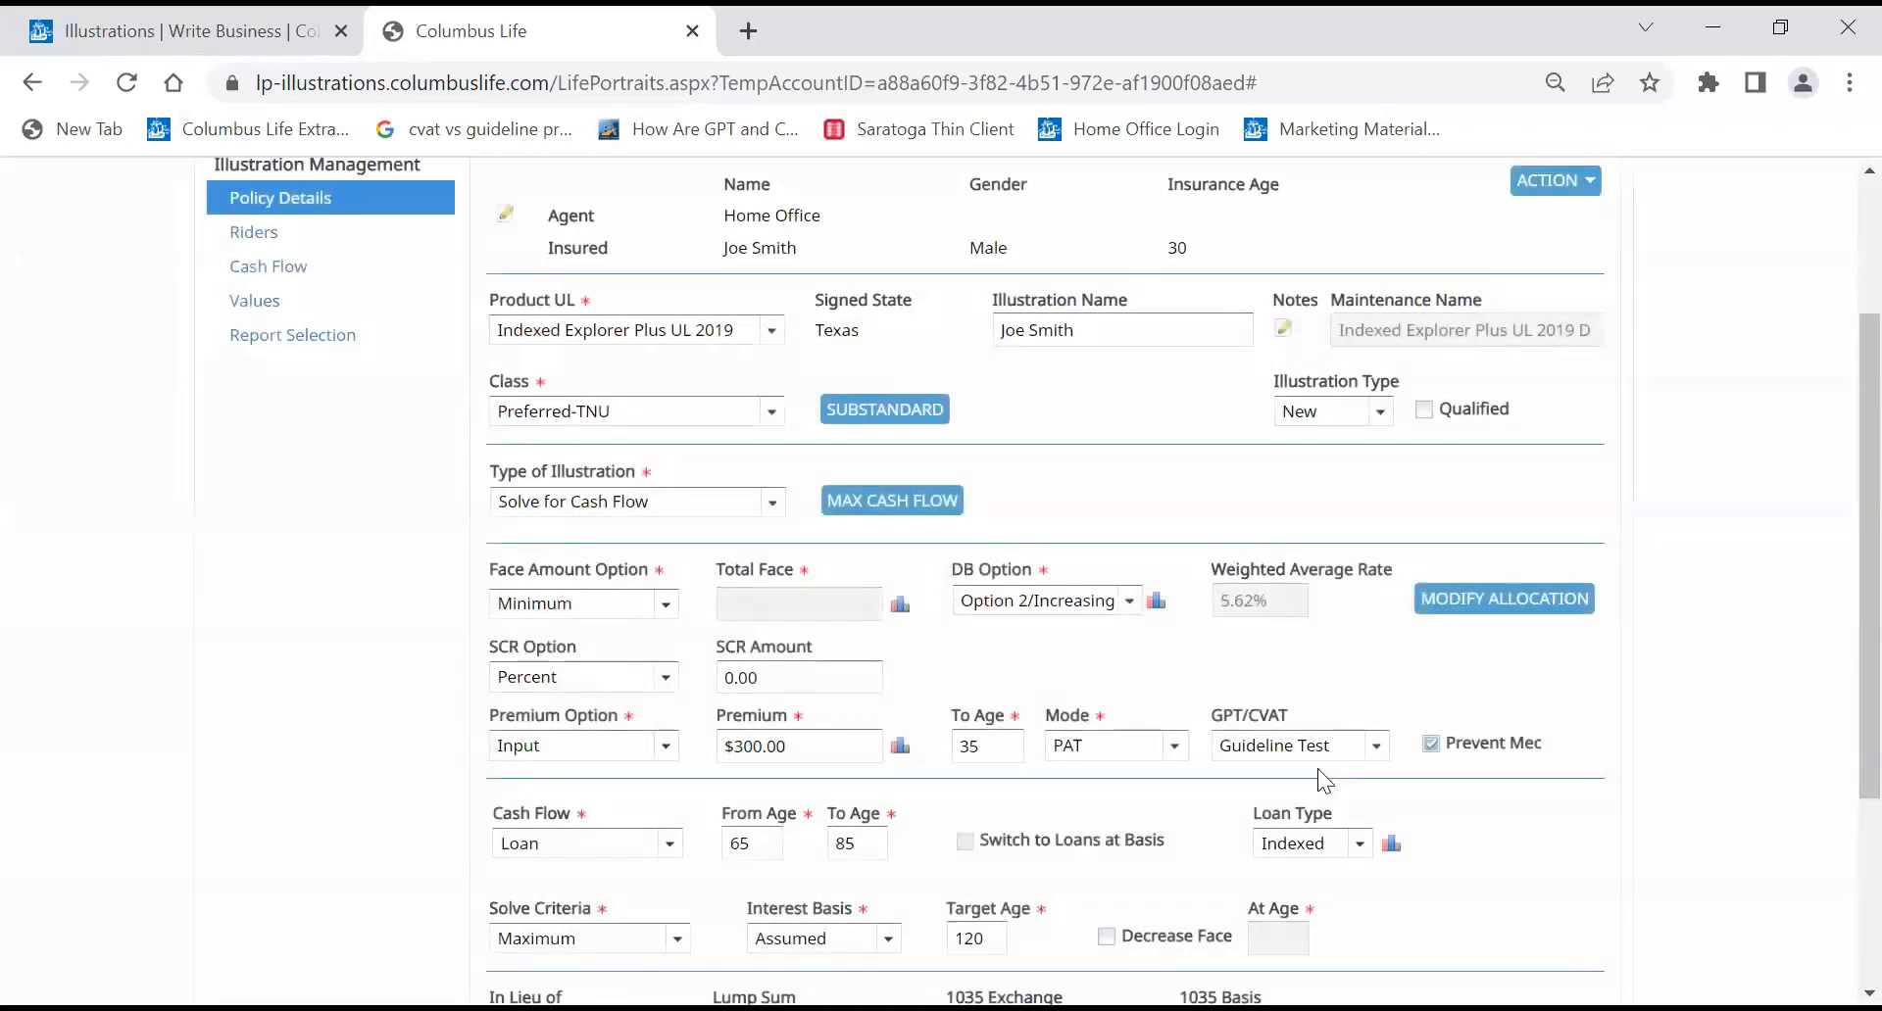
# - Open the illustration's values and examine the yearly premiums, surrender values, death benefits and net cash from policy through age 85
pyautogui.click(1064, 741)
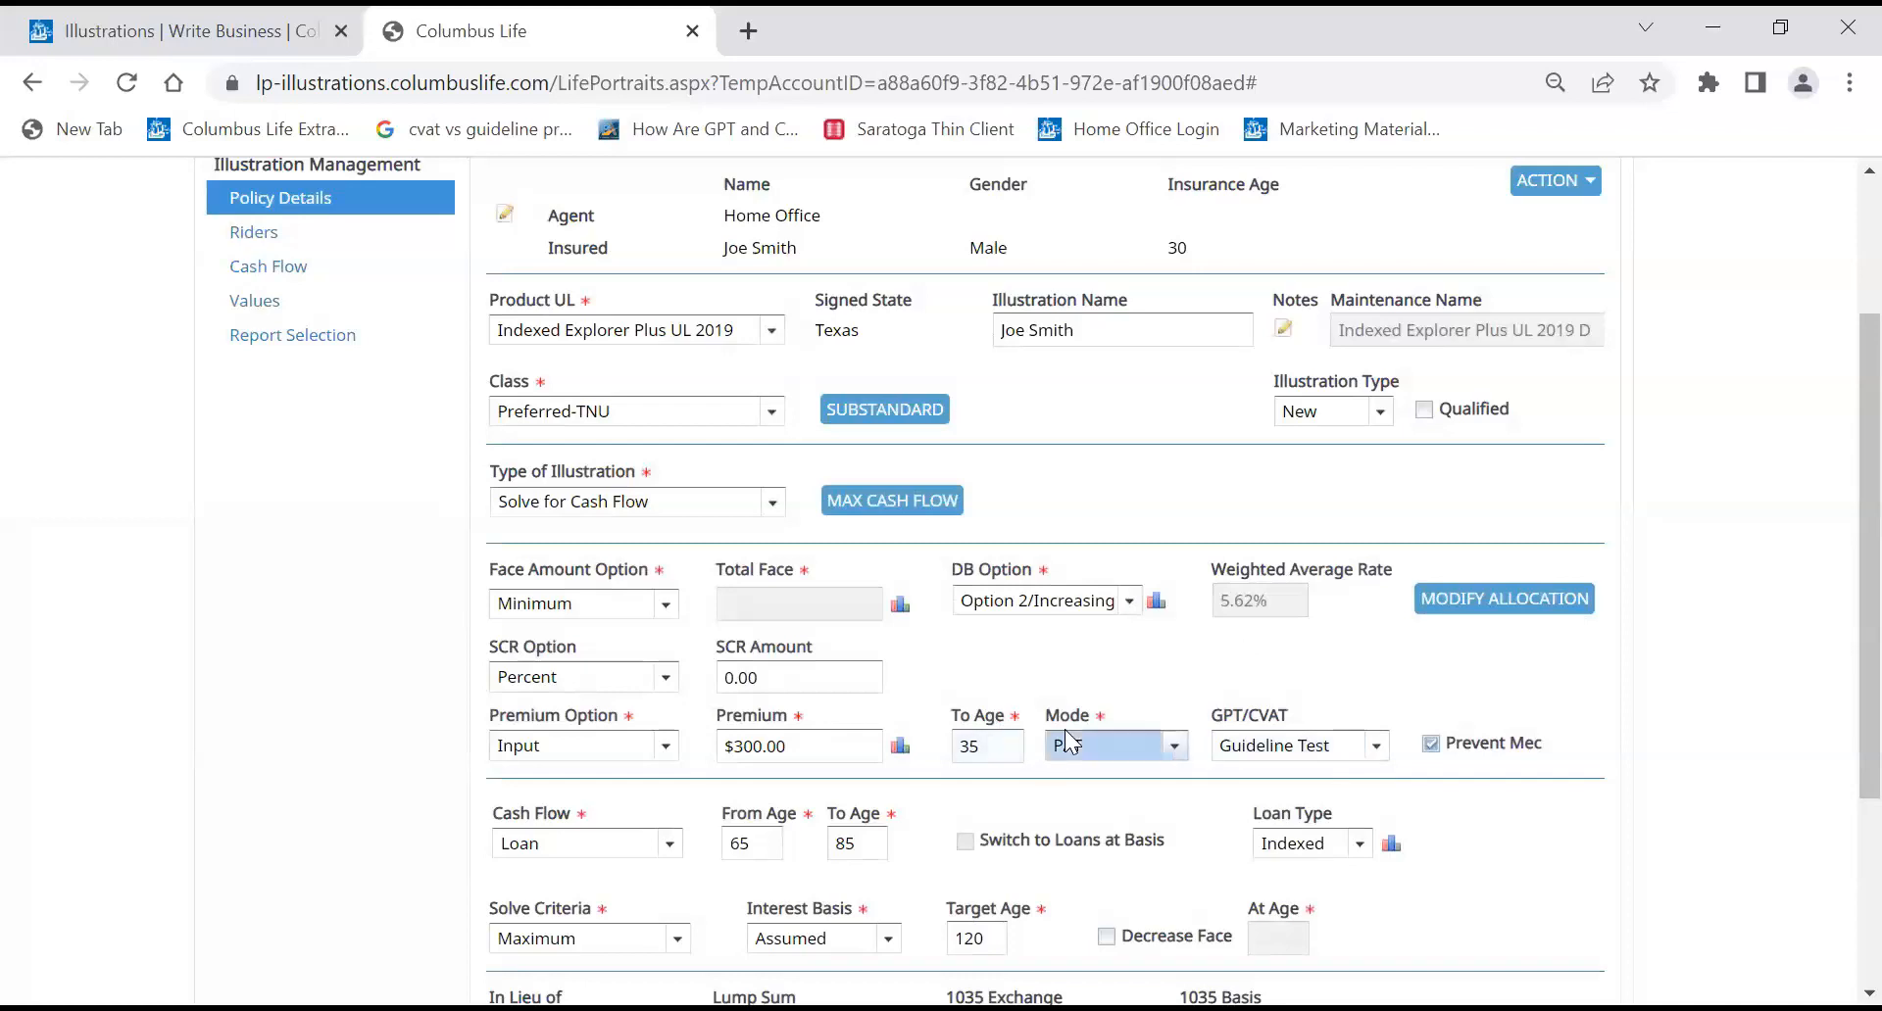
pyautogui.click(255, 304)
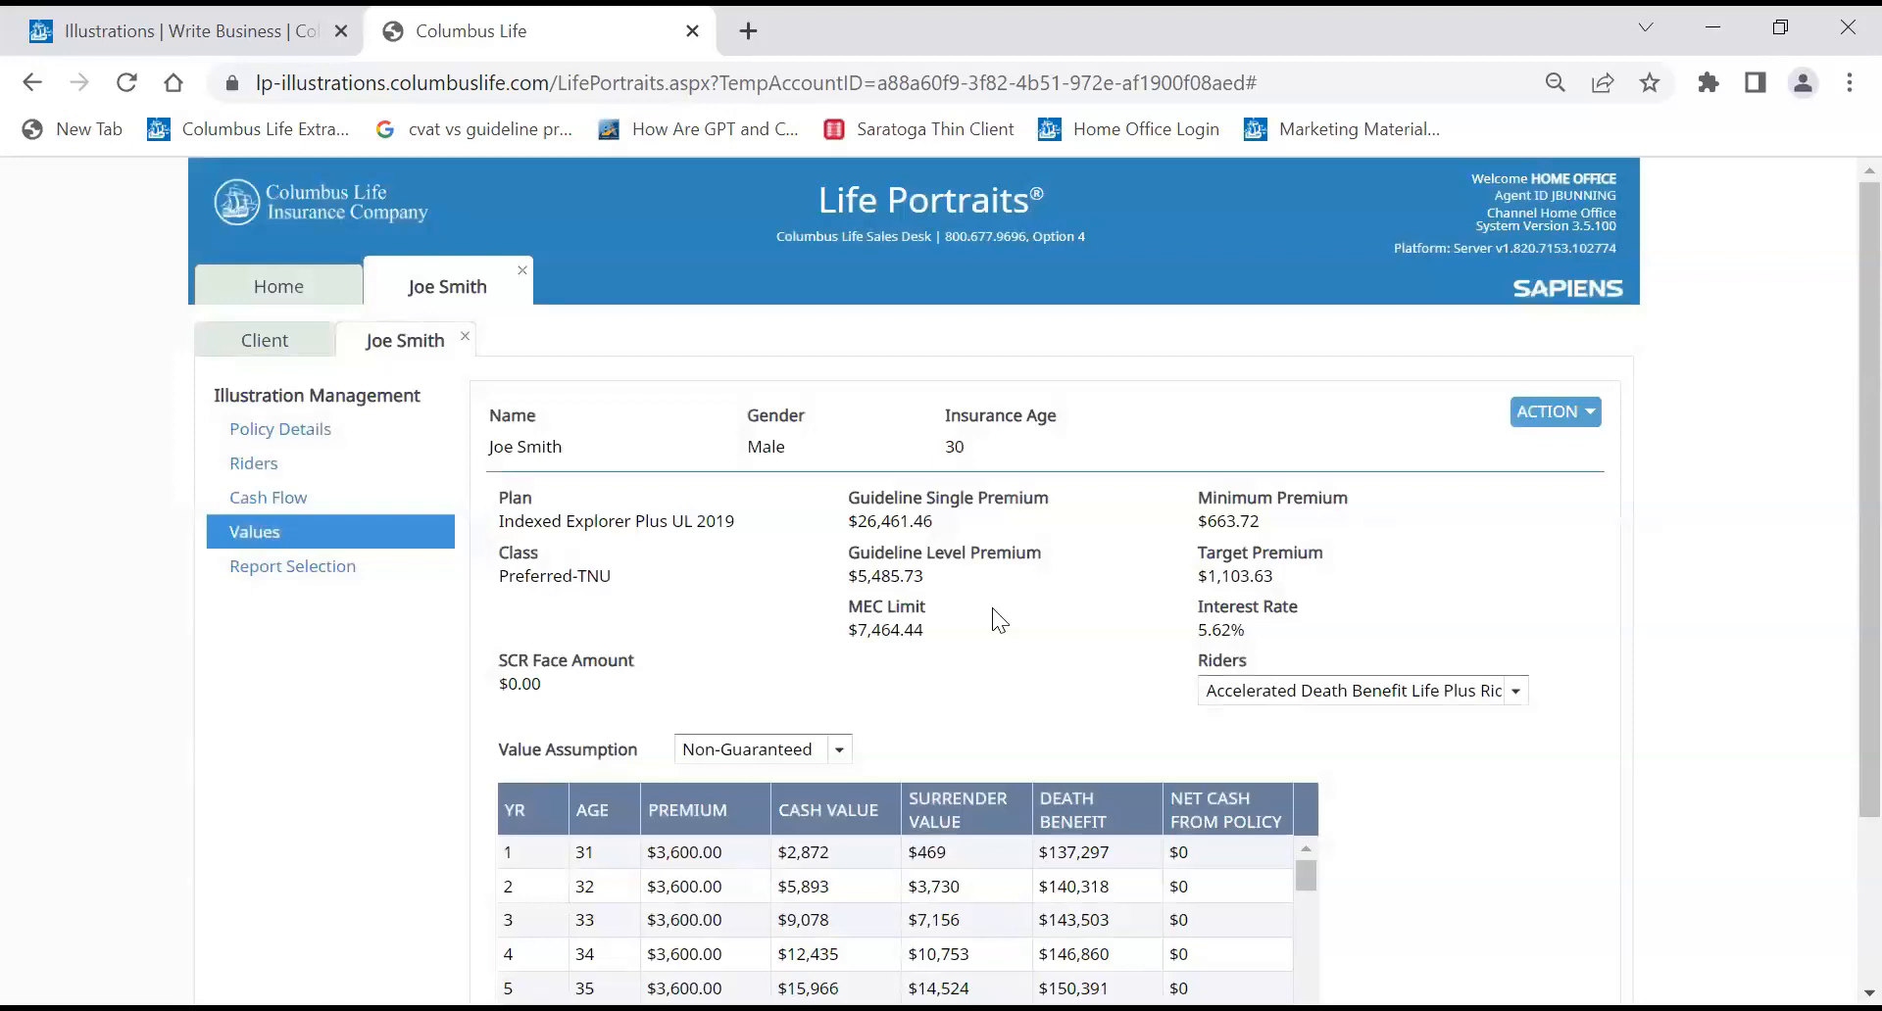
pyautogui.scroll(-2, 998, 620)
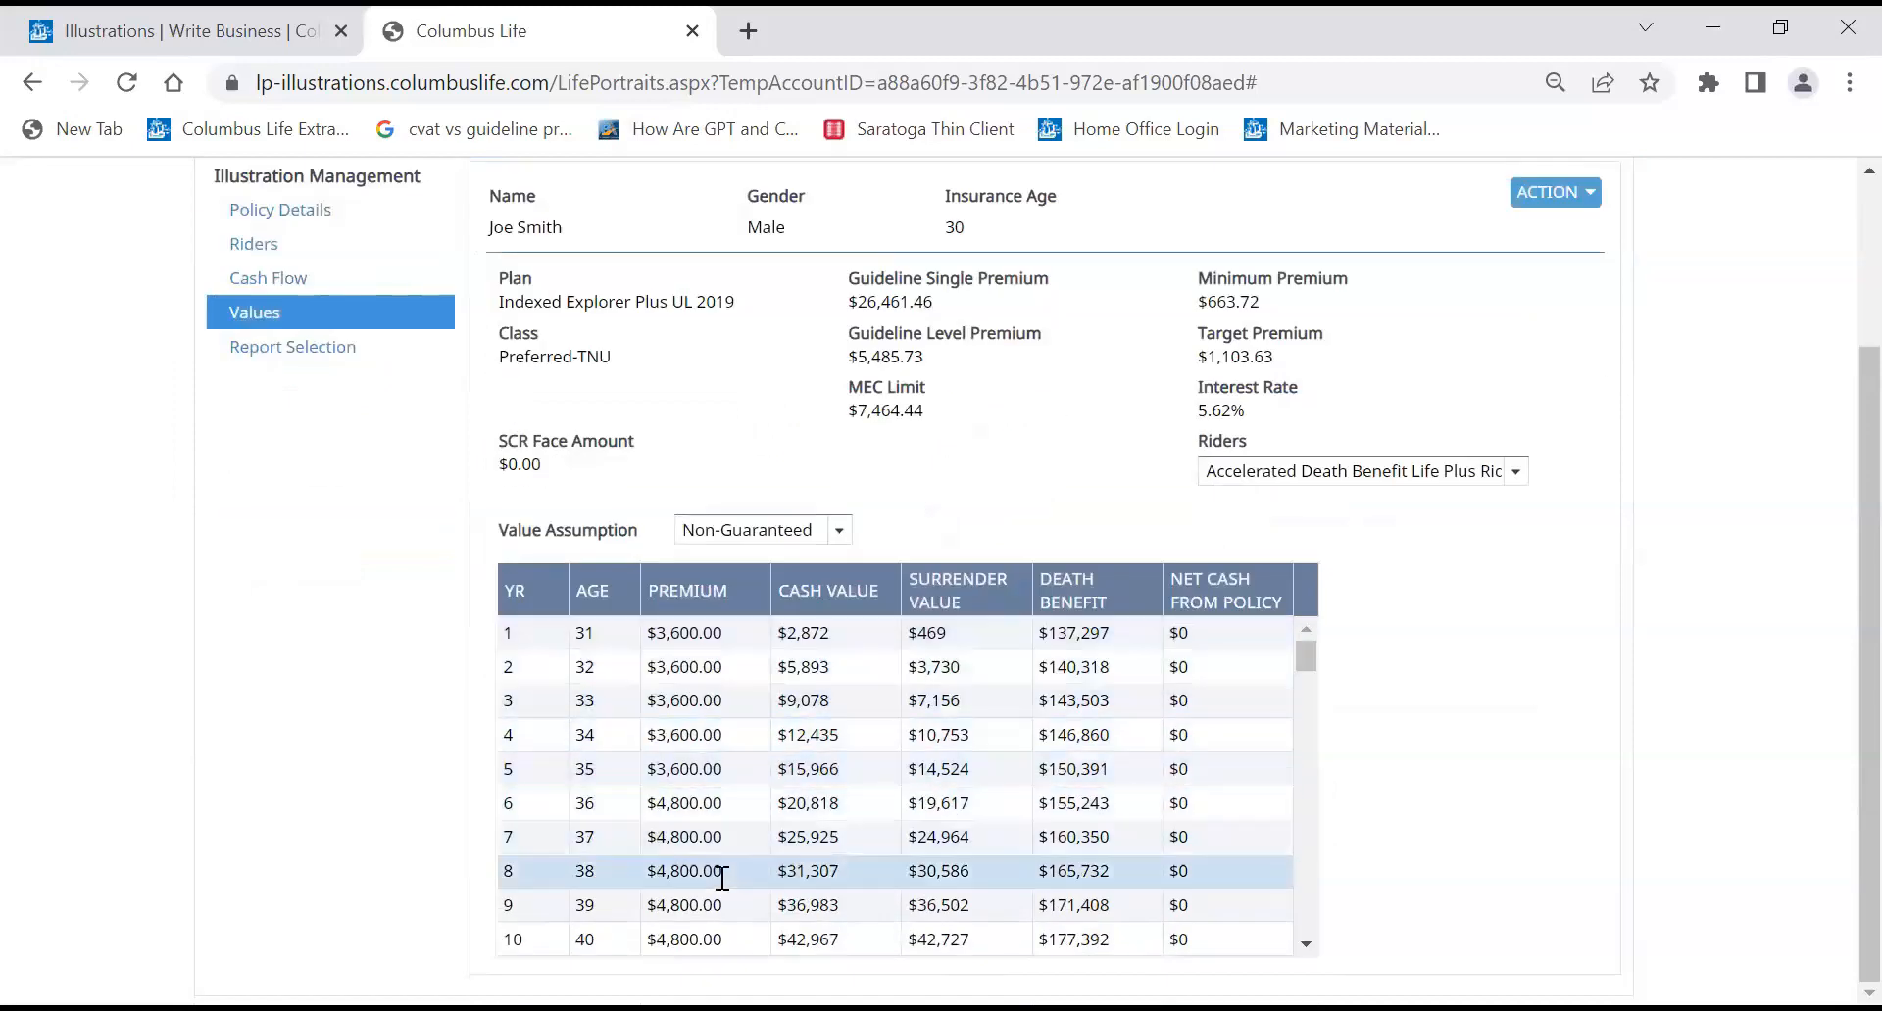
pyautogui.scroll(-3, 723, 877)
pyautogui.scroll(-12, 722, 890)
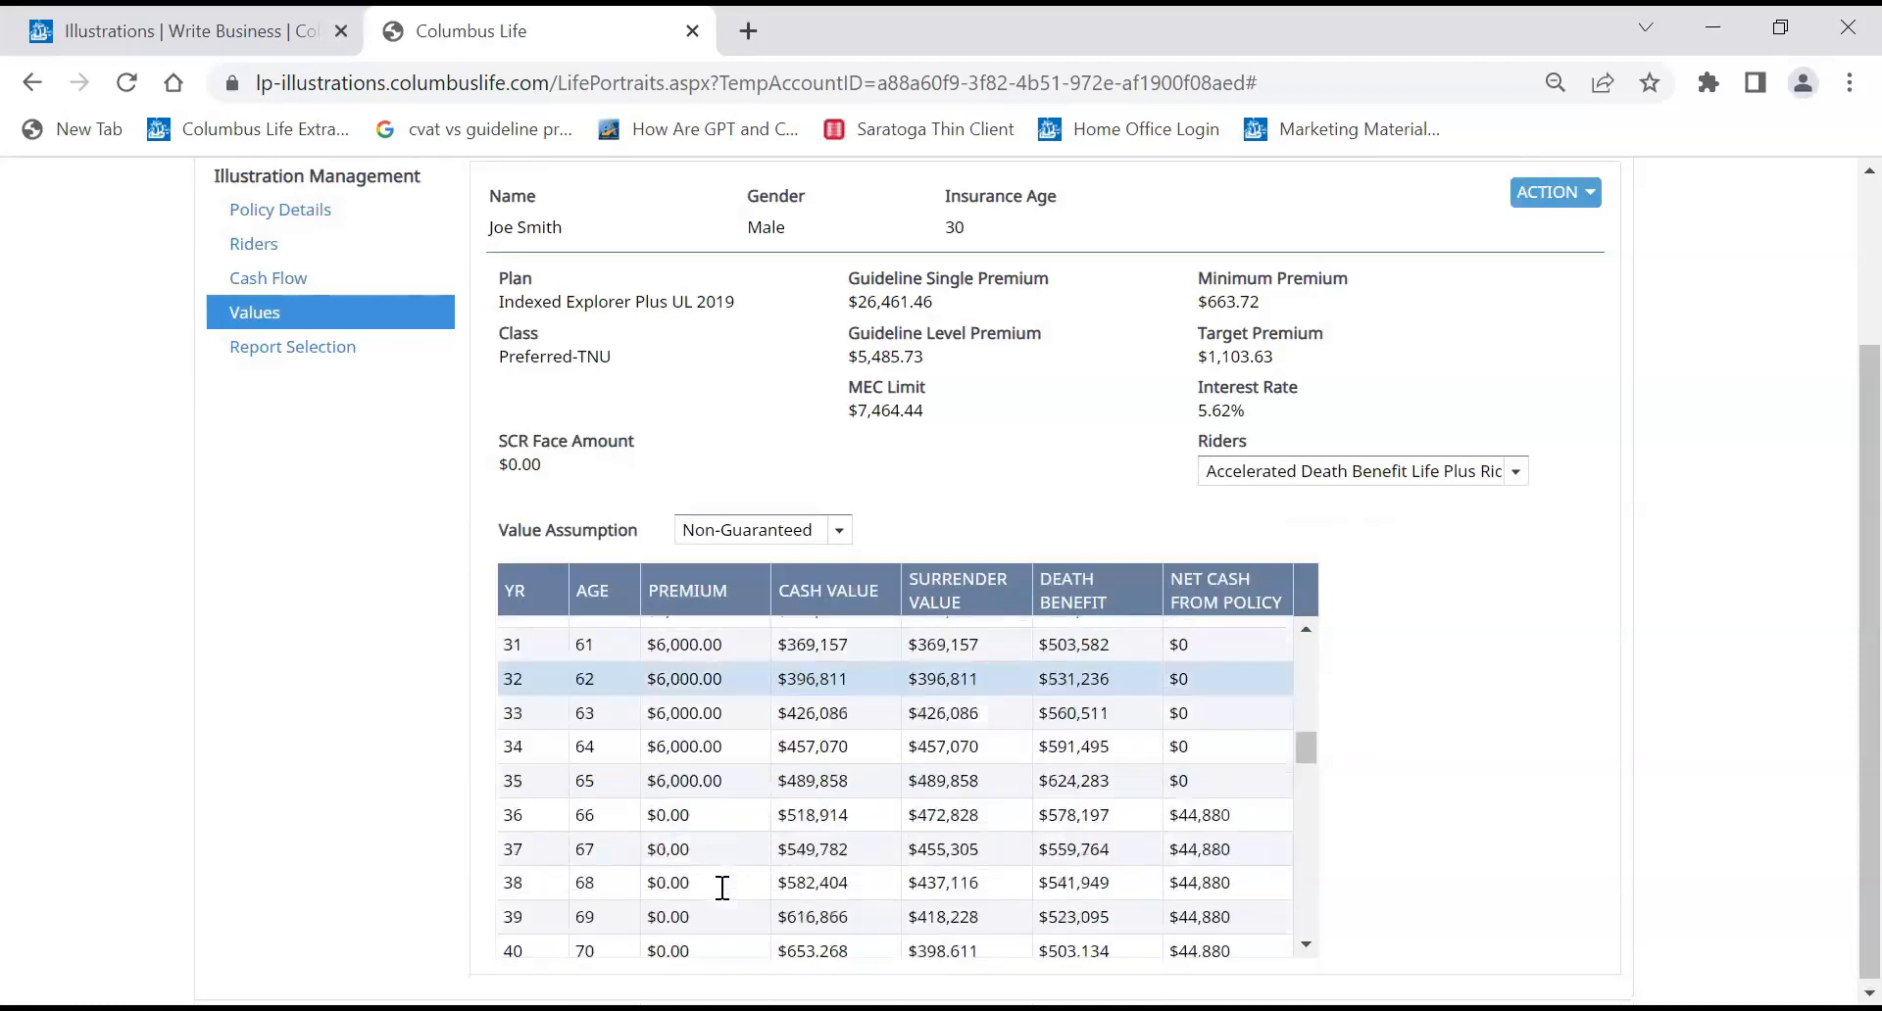
pyautogui.scroll(-3, 722, 887)
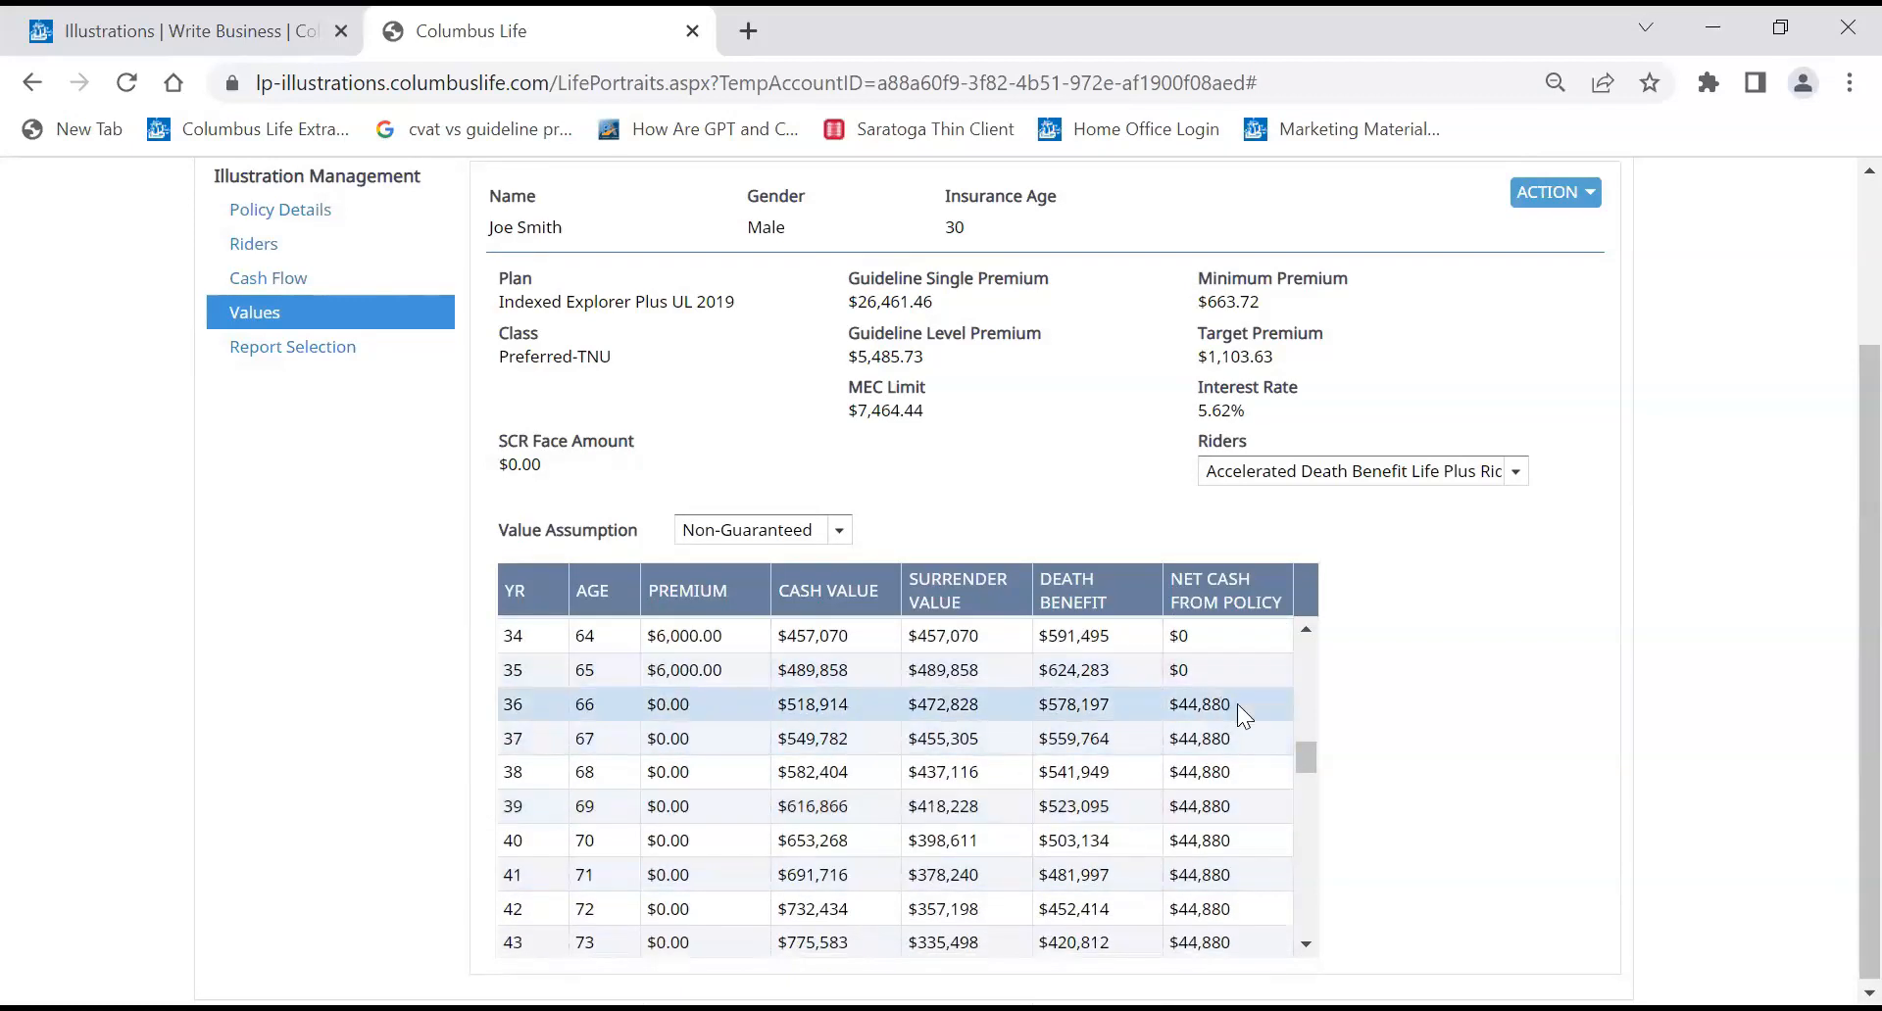
pyautogui.scroll(-3, 1237, 703)
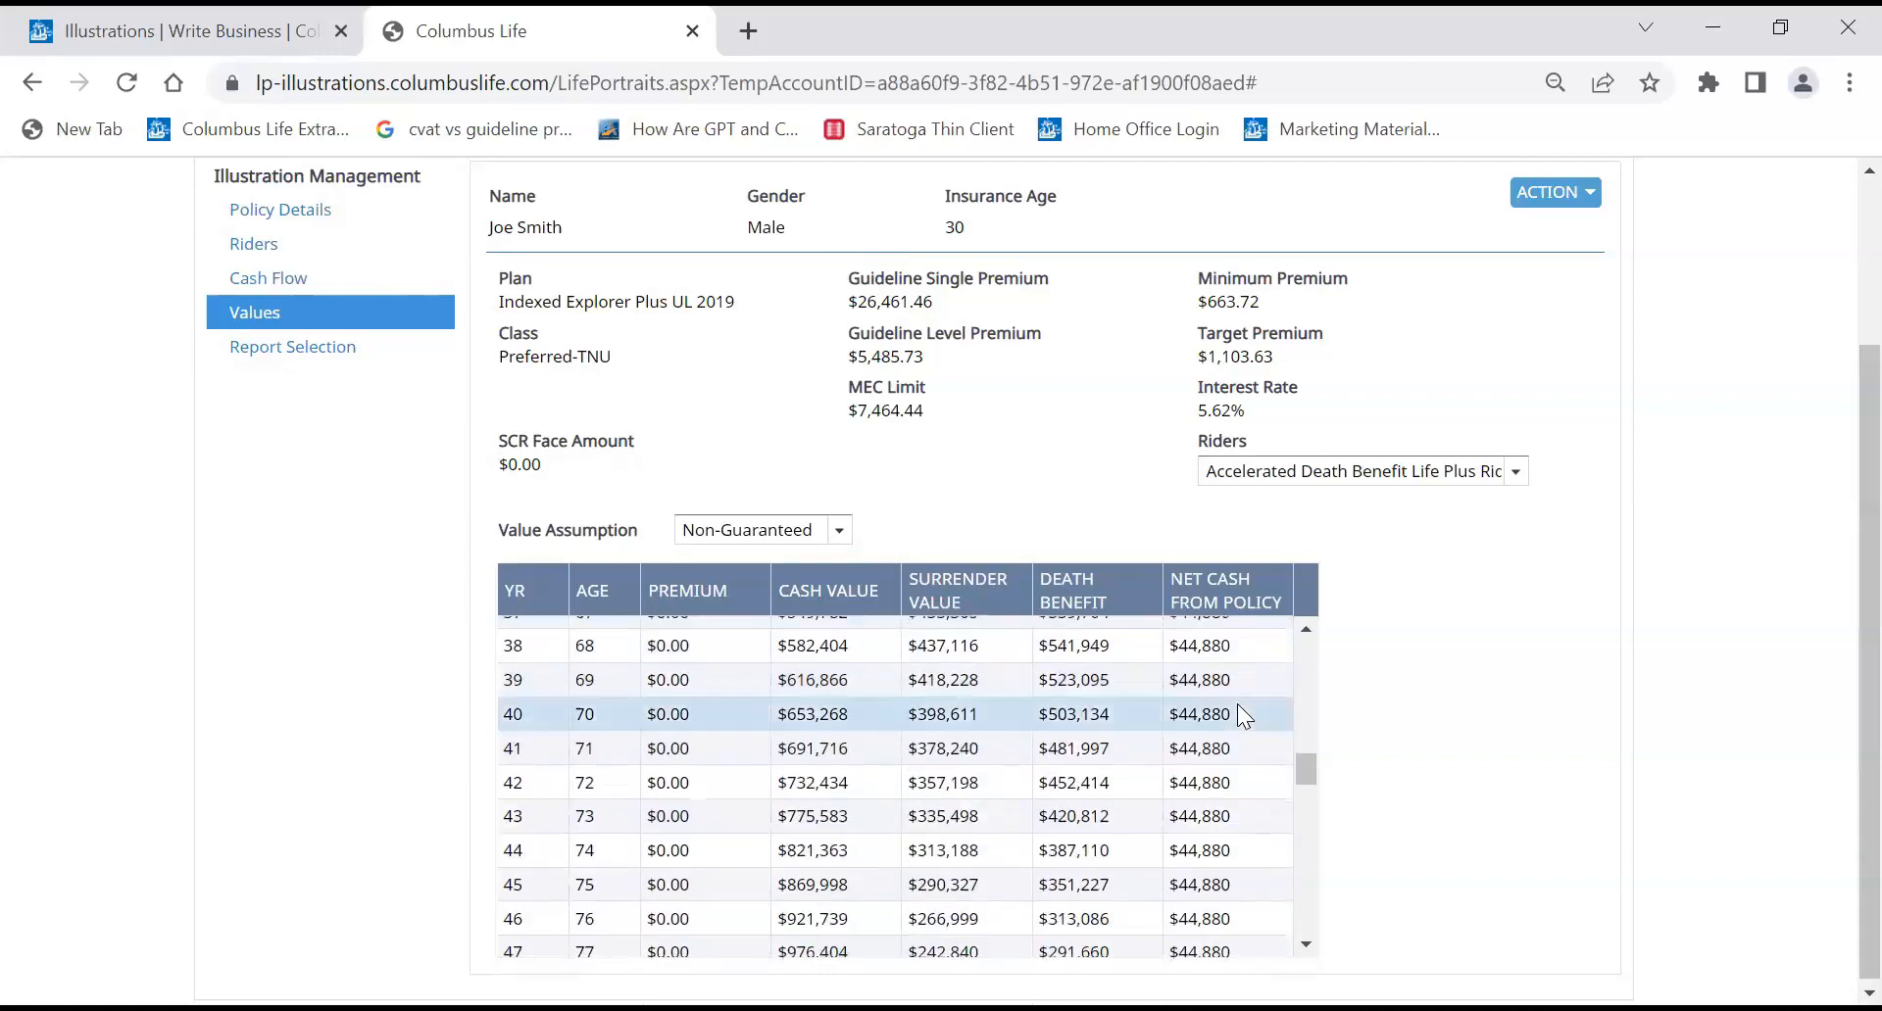
pyautogui.scroll(-5, 1237, 704)
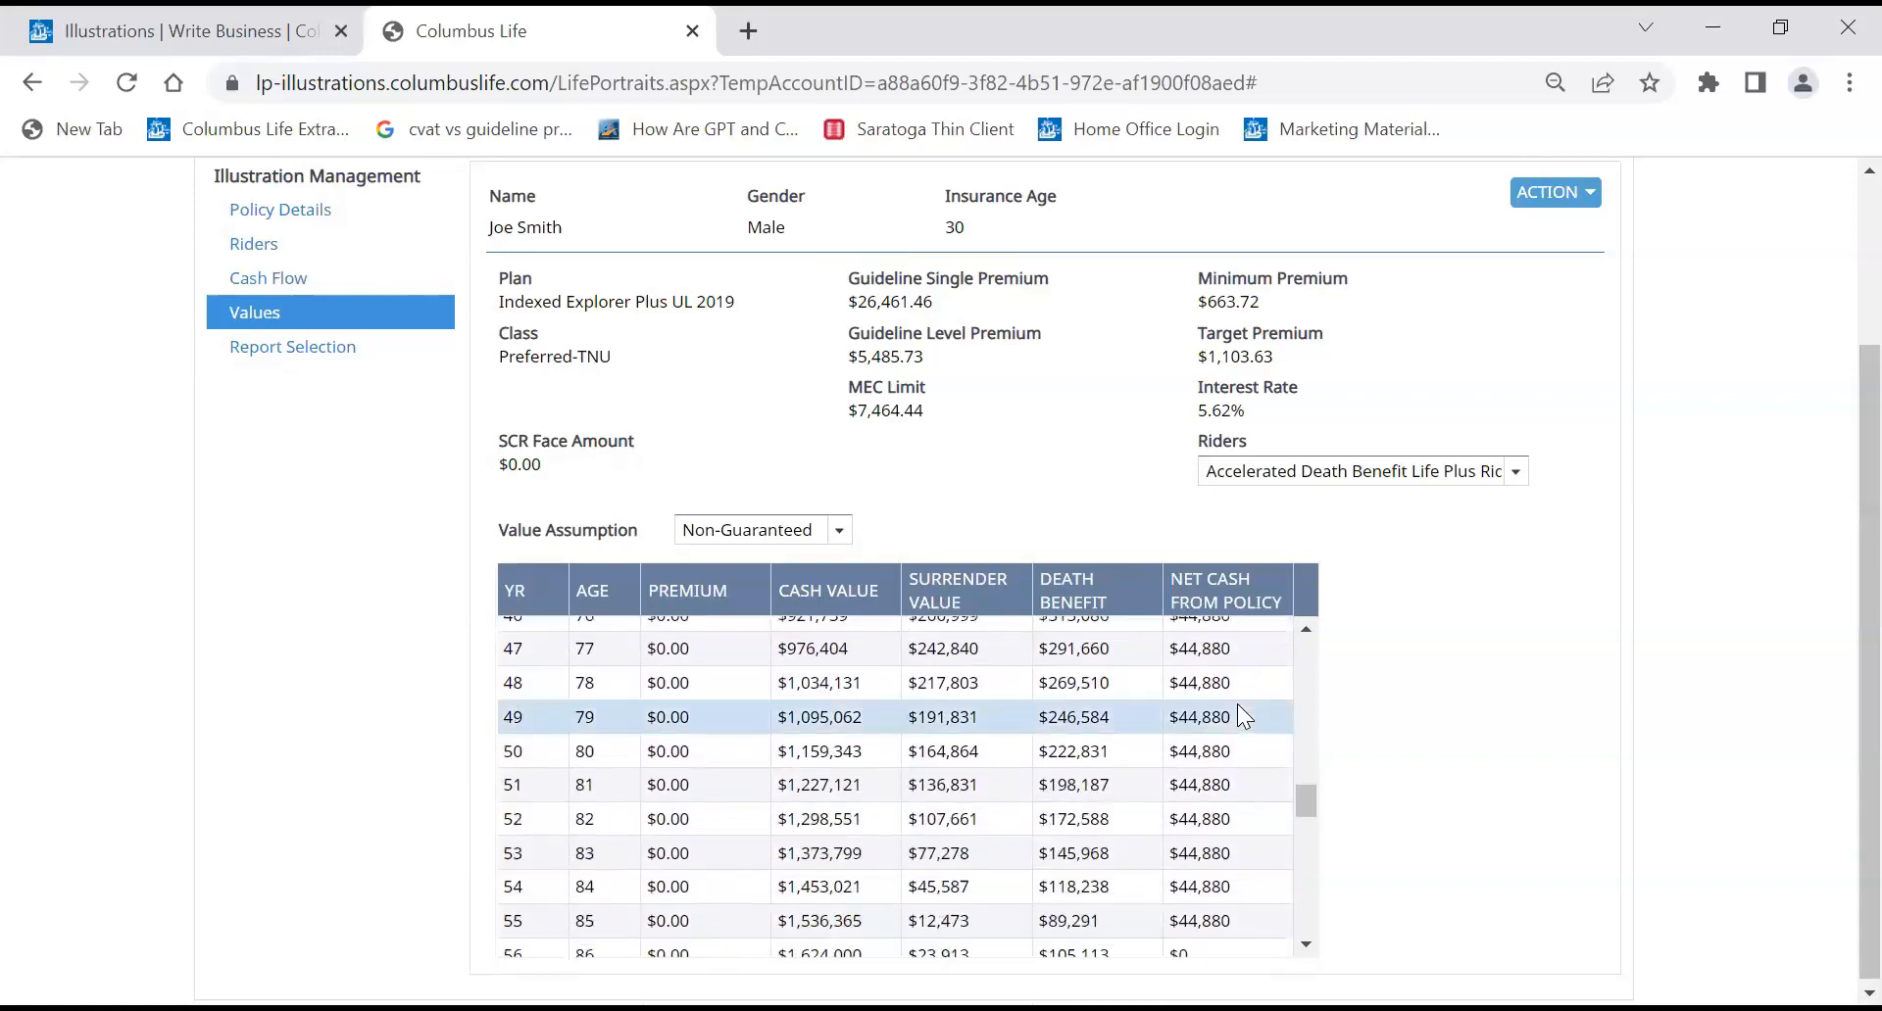
pyautogui.moveTo(1305, 821)
pyautogui.mouseDown()
pyautogui.moveTo(1311, 901)
pyautogui.moveTo(1297, 873)
pyautogui.moveTo(1320, 793)
pyautogui.mouseUp()
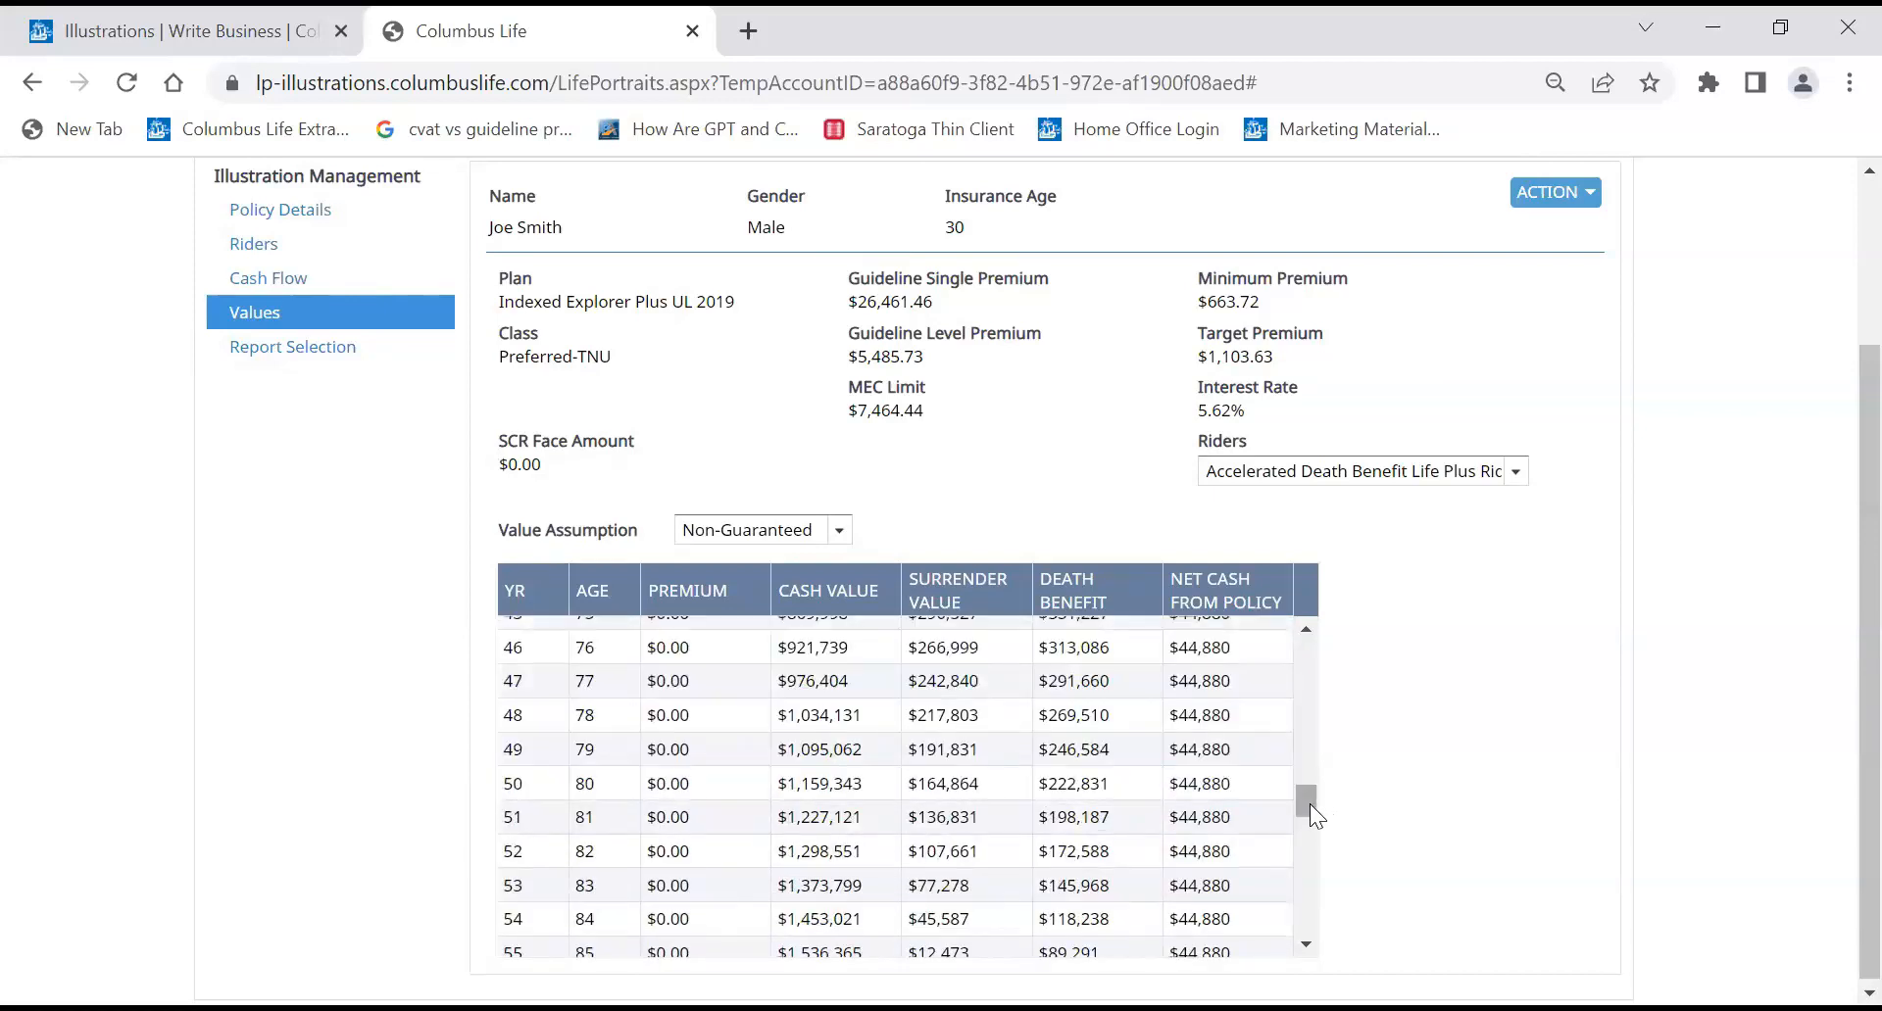
pyautogui.moveTo(1320, 794); pyautogui.dragTo(1329, 653)
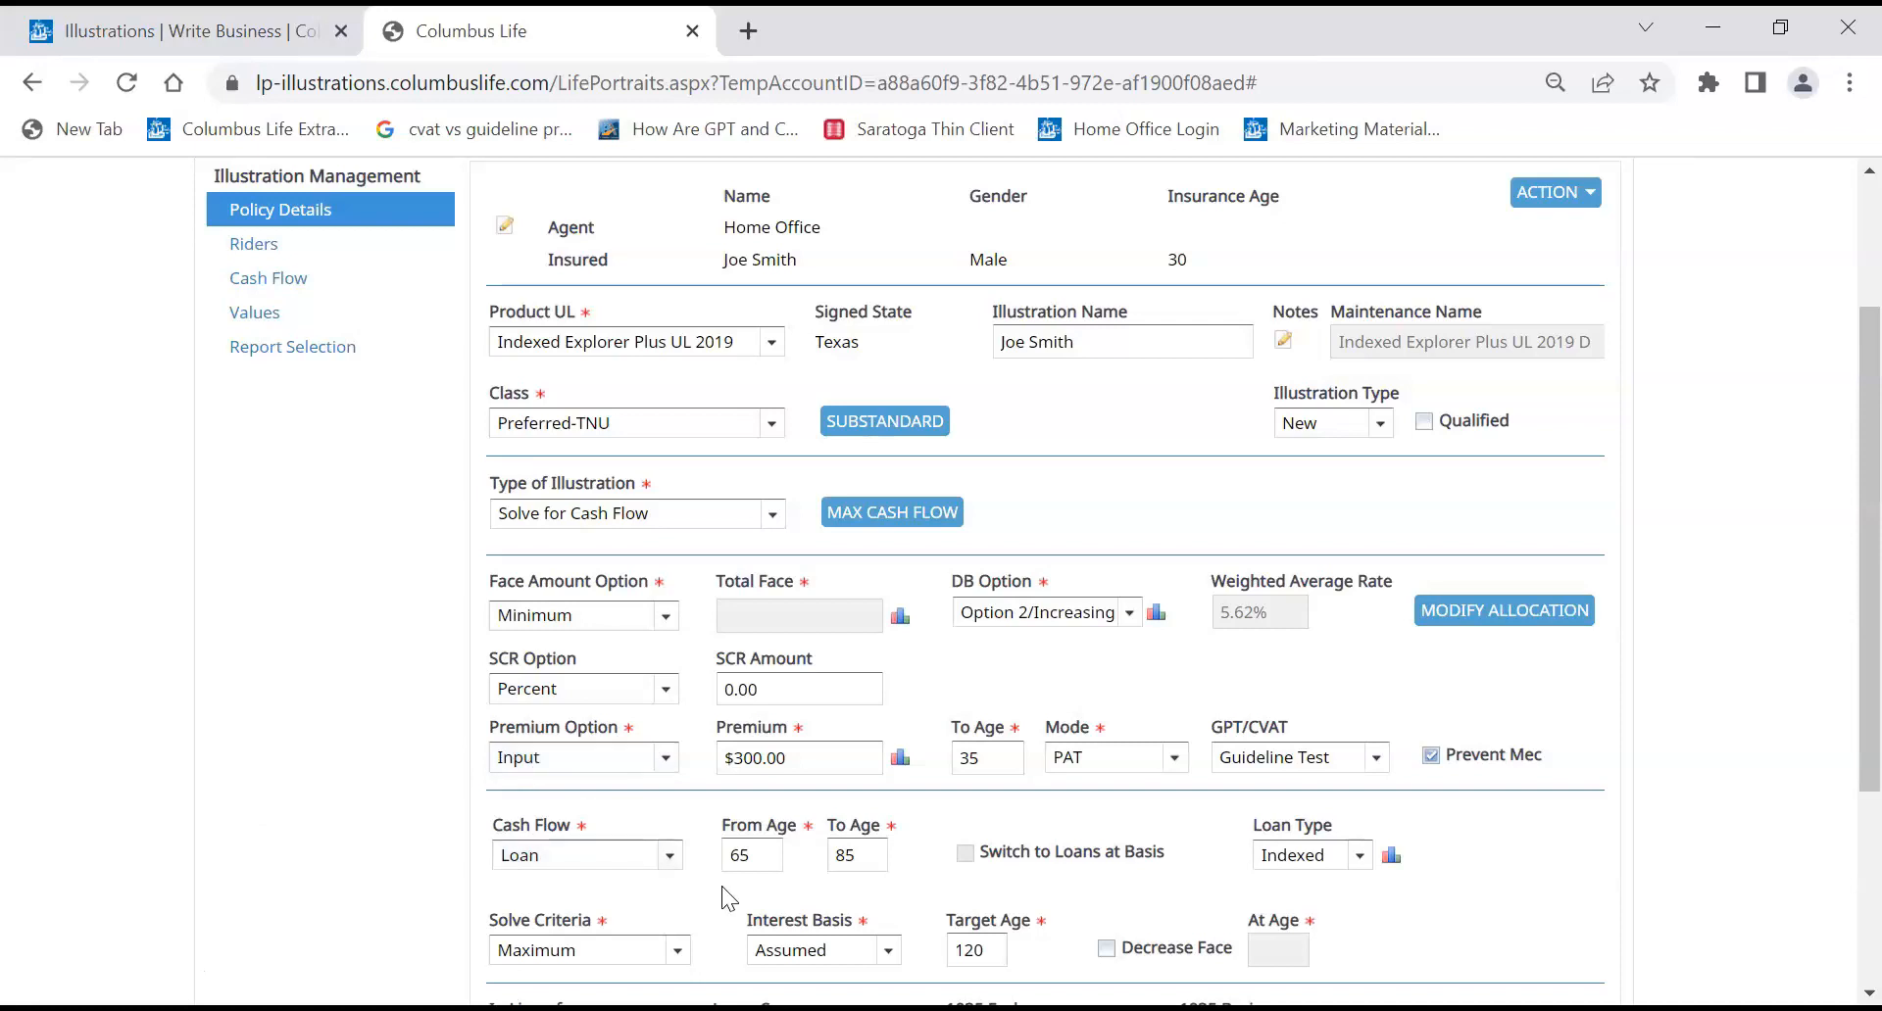
# - Set the loan cash flow's starting age to 70 and review the net cash from policy in the recalculated values
pyautogui.doubleClick(769, 860)
pyautogui.scroll(-1, 954, 845)
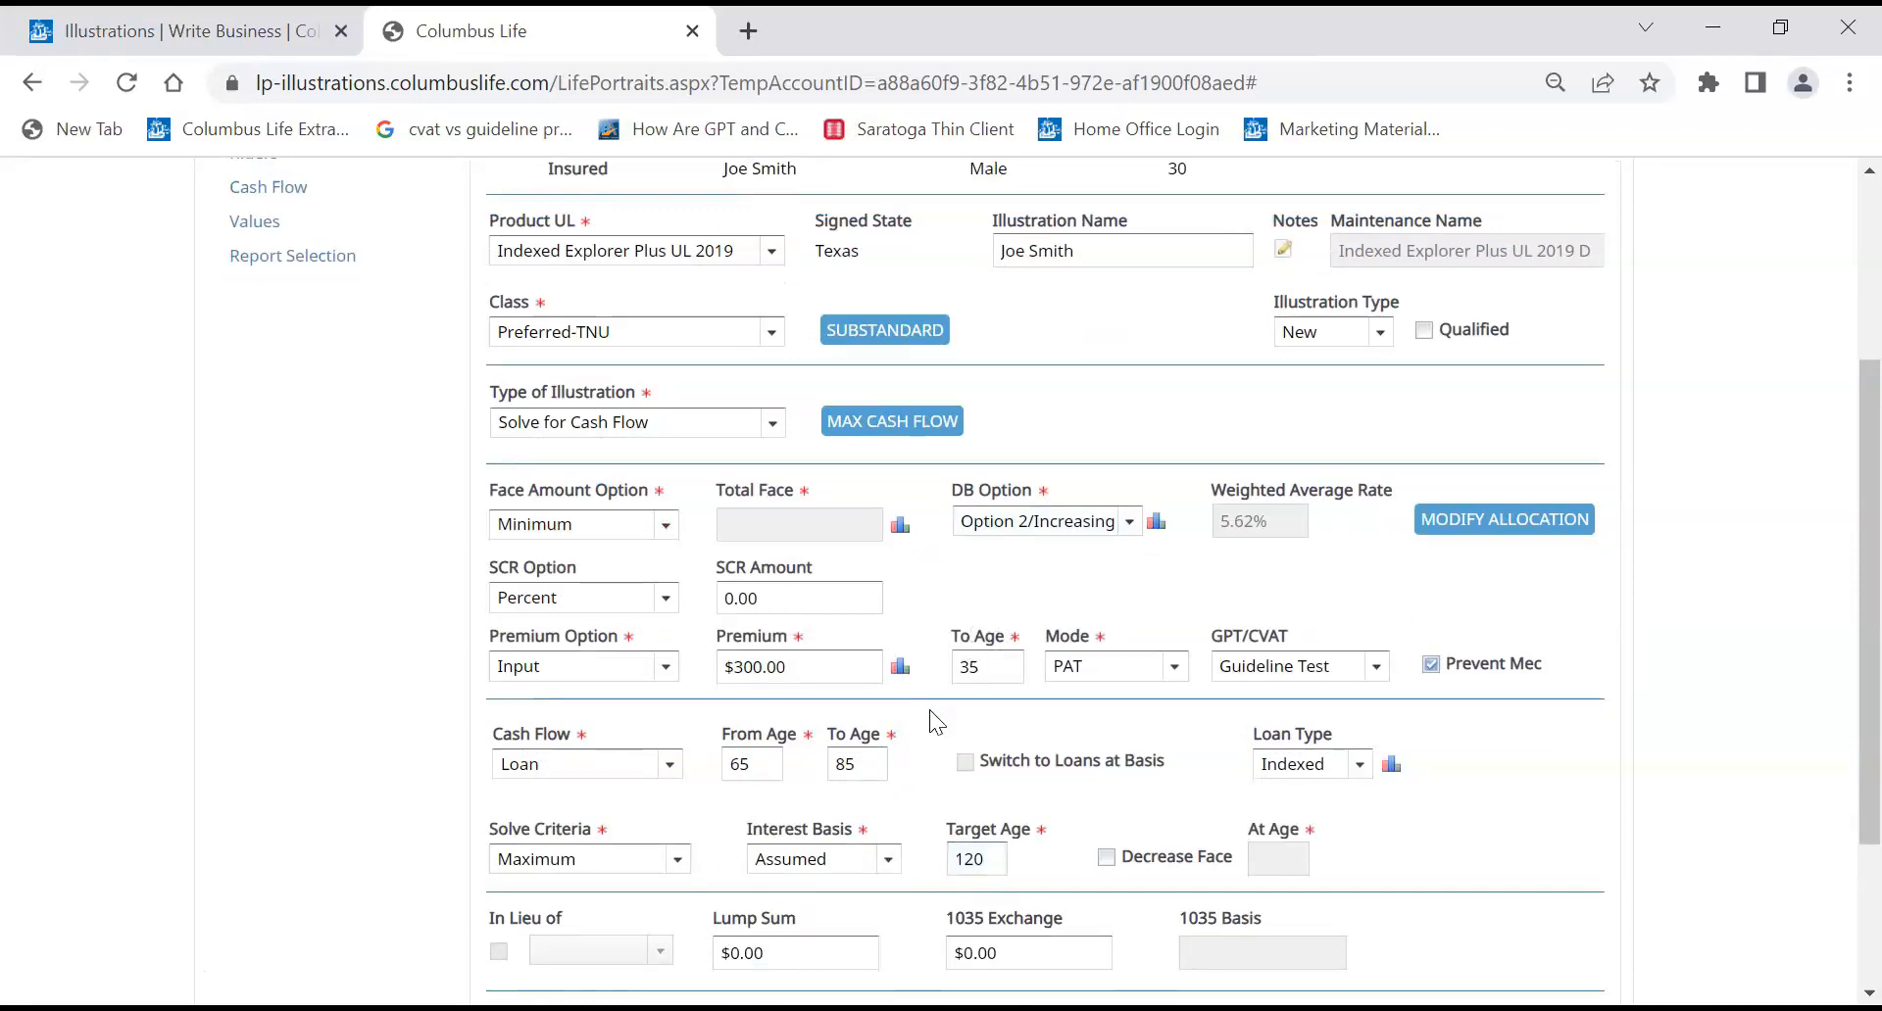
pyautogui.scroll(-1, 929, 713)
pyautogui.click(760, 717)
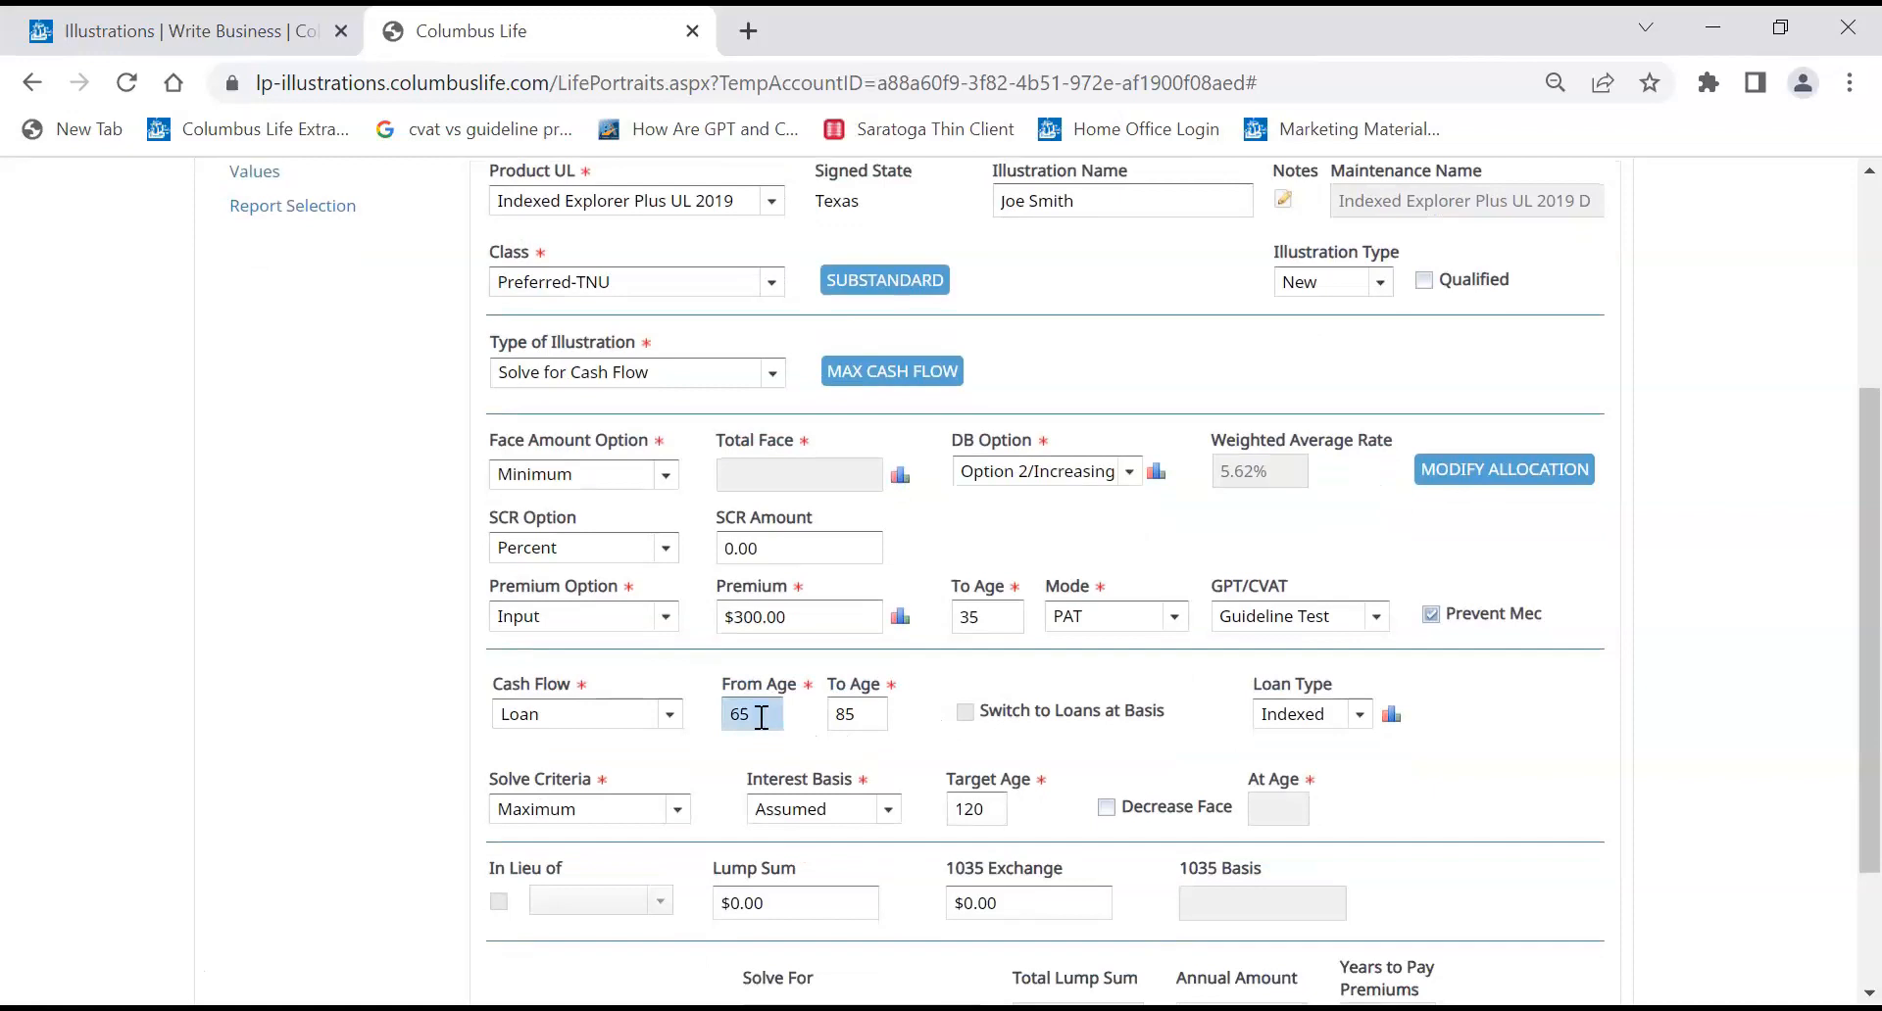
pyautogui.doubleClick(761, 718)
pyautogui.write('70')
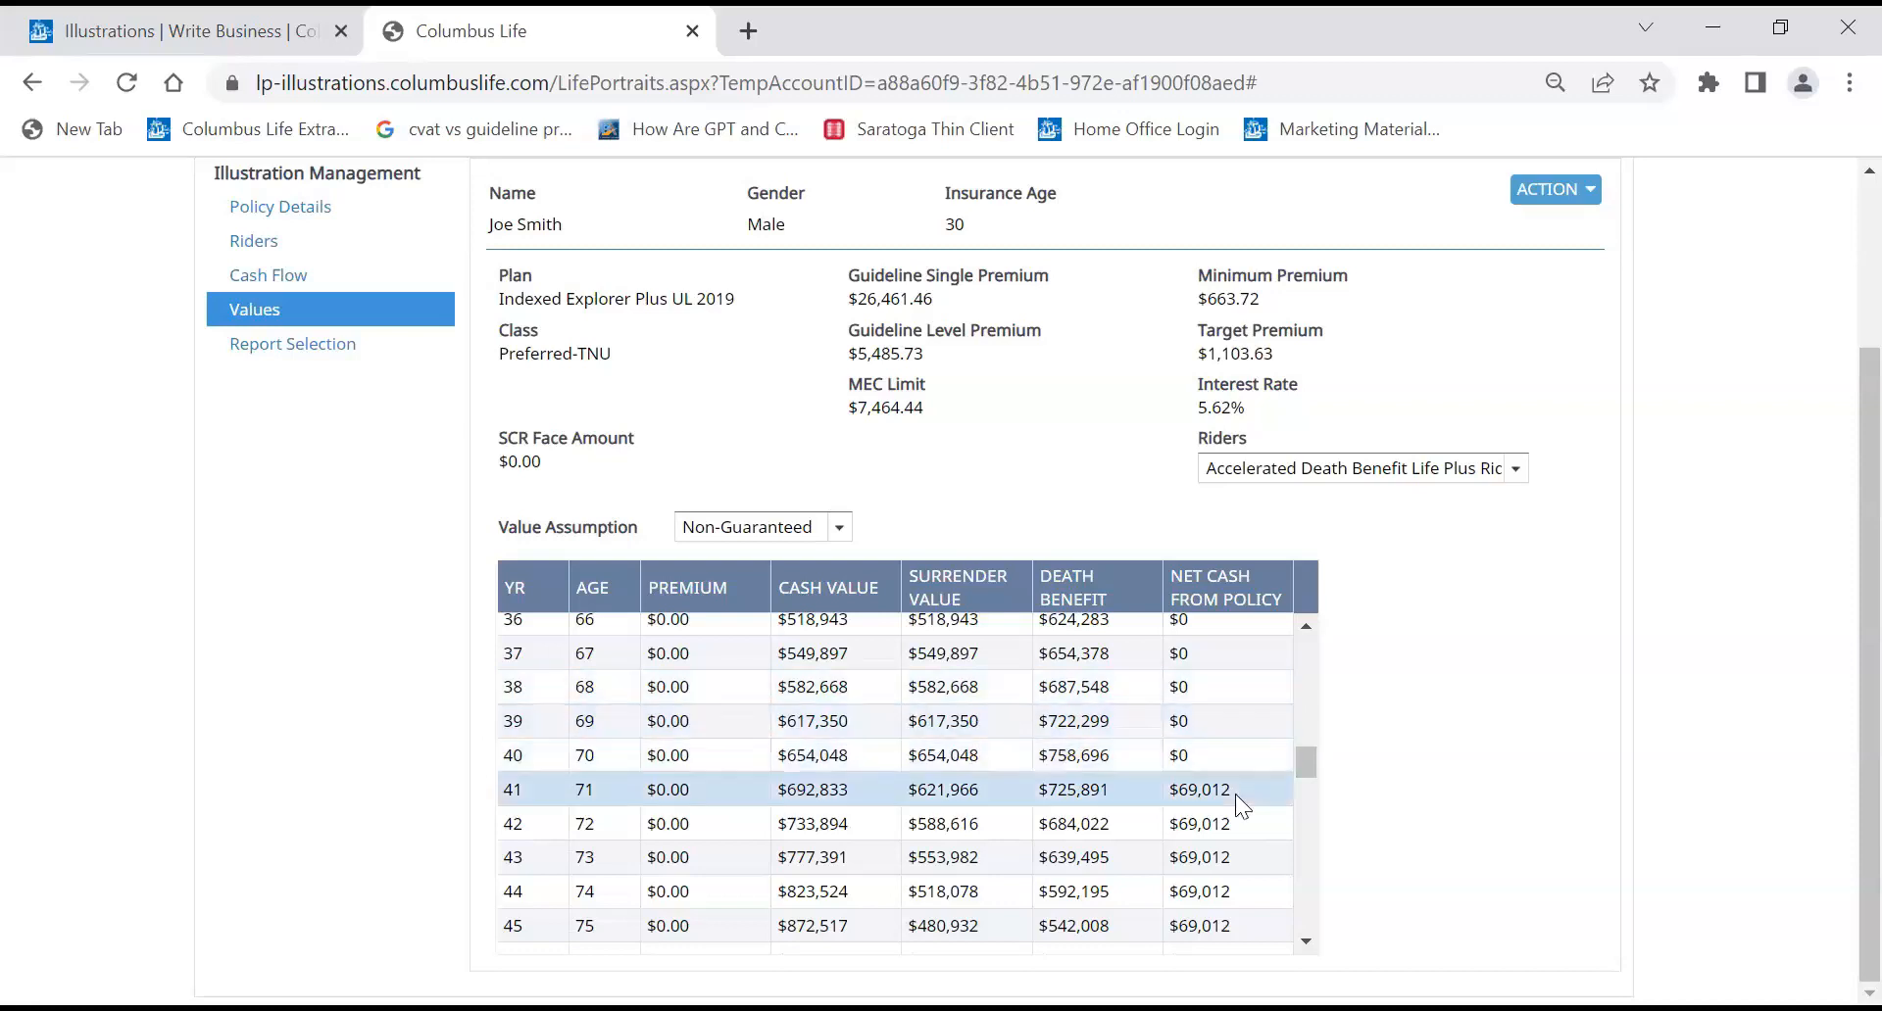
pyautogui.scroll(-1, 1235, 794)
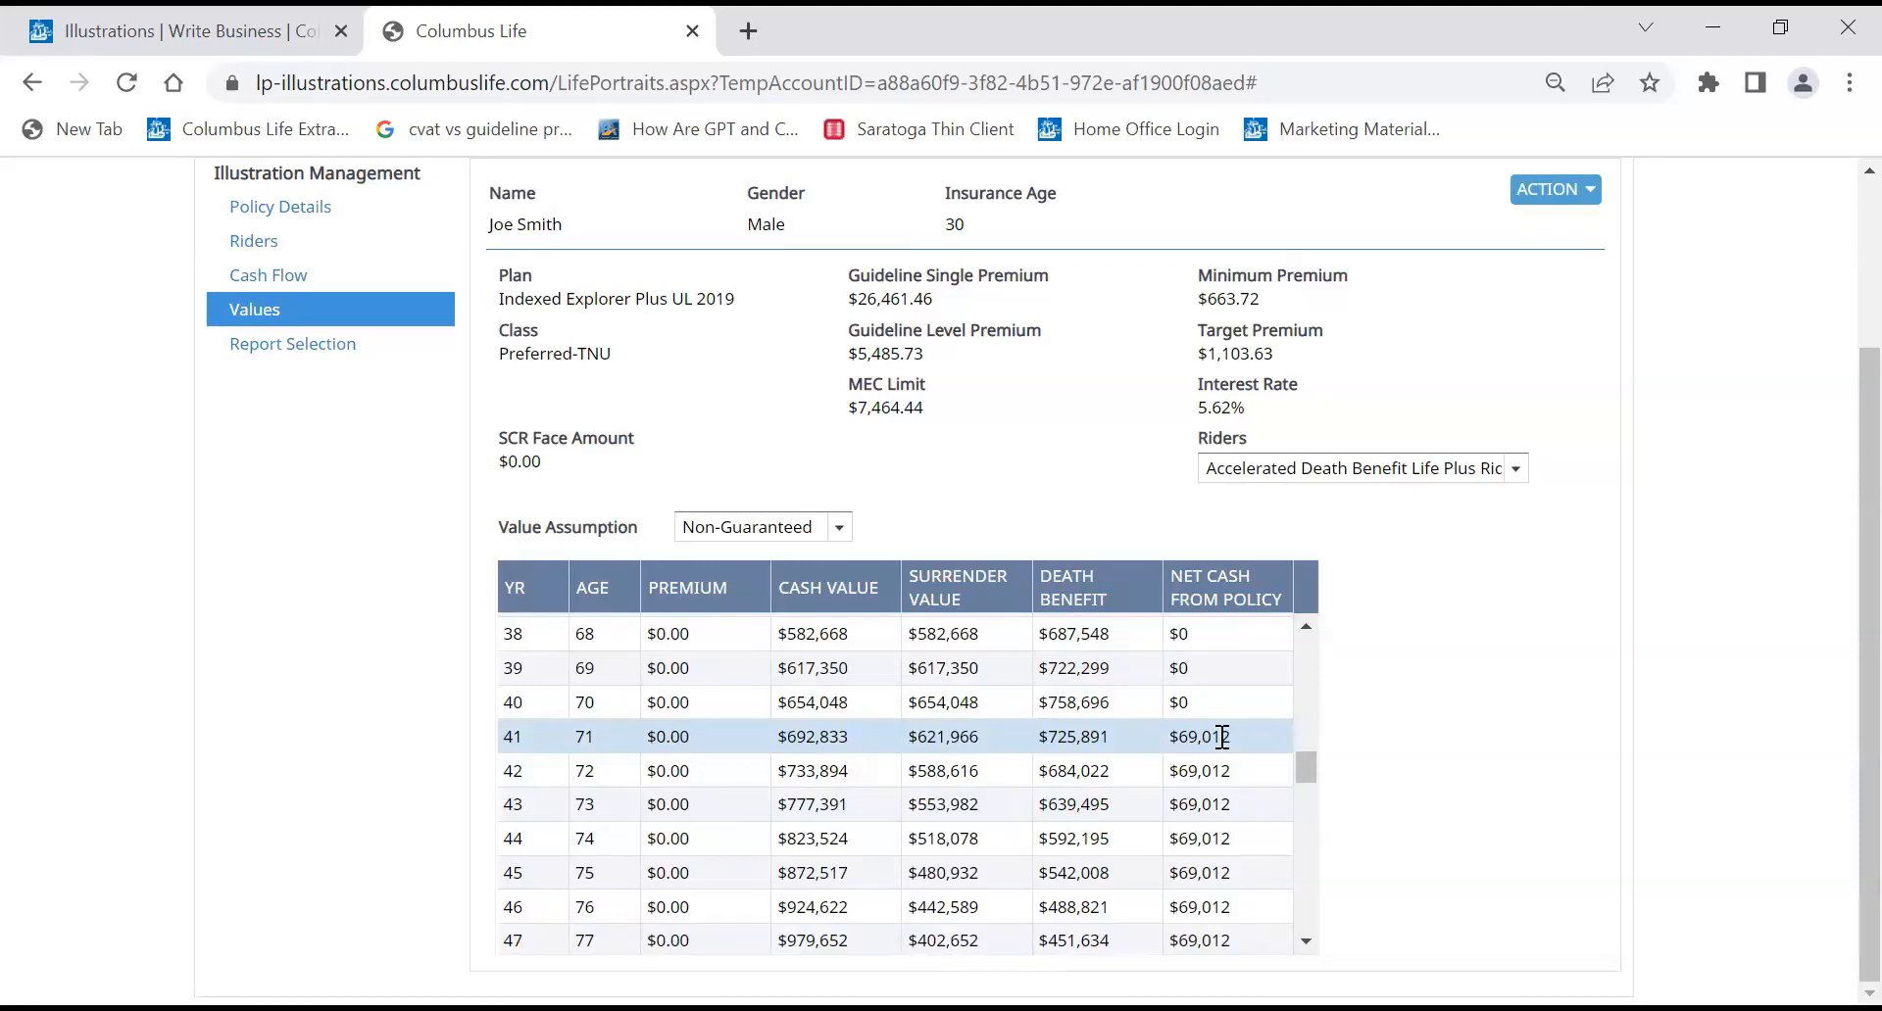
# - Return to the policy details and set the total face amount of the Solve for Premium illustration to $500,000
pyautogui.click(307, 218)
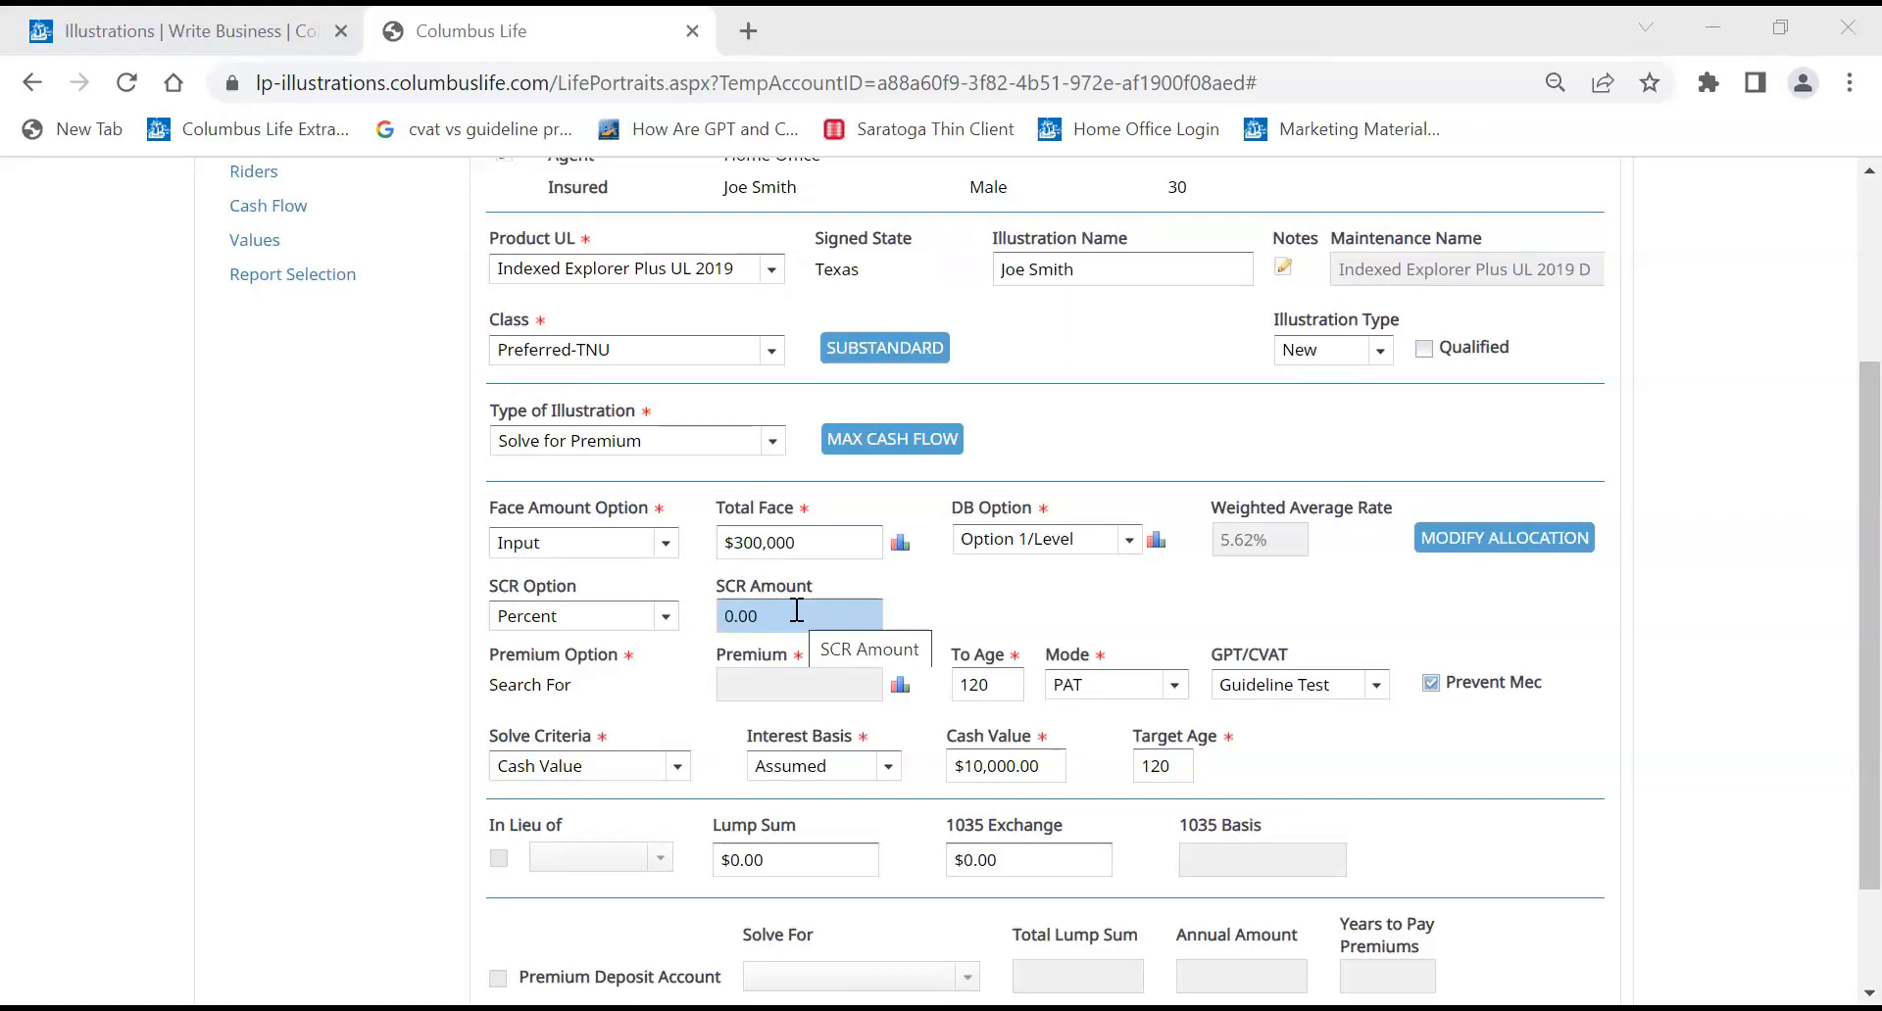
pyautogui.hotkey('shift', 'Tab')
pyautogui.write('500000')
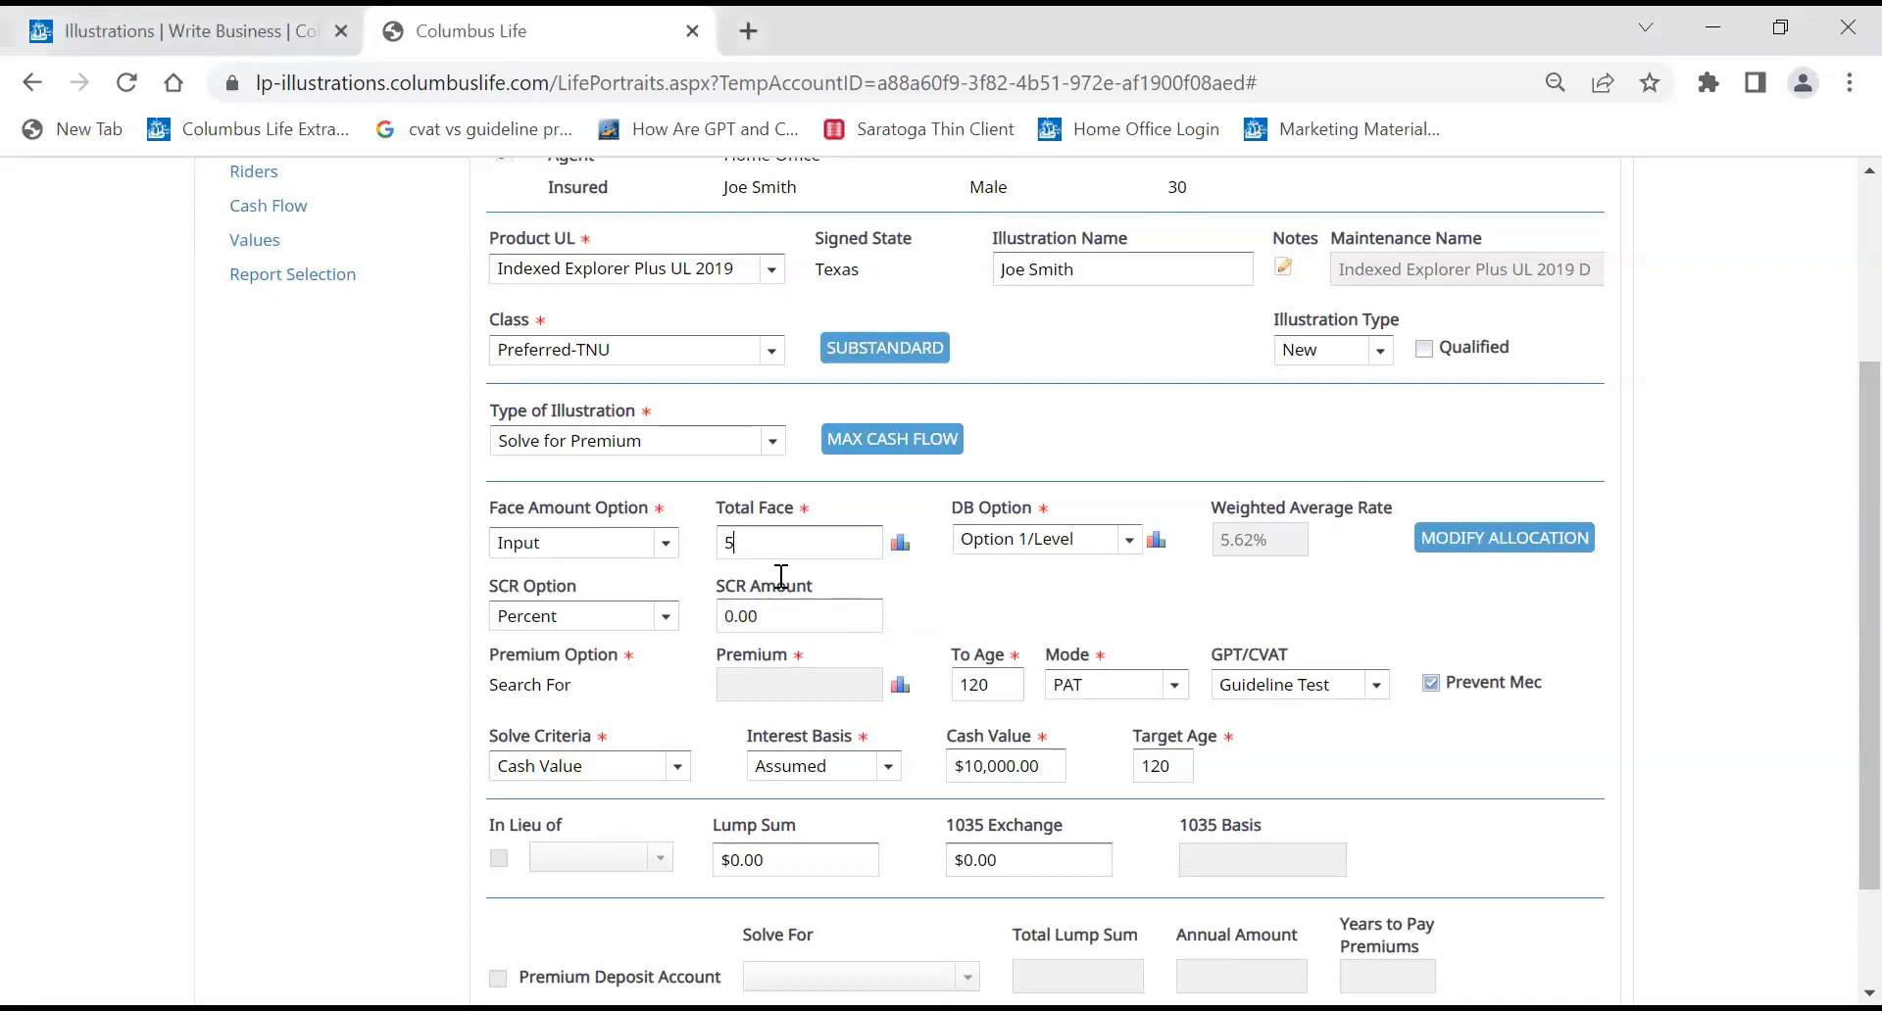
# - Enter an SCR amount of 250,000 and change the SCR option to Input
pyautogui.click(791, 617)
pyautogui.press('BackSpace')
pyautogui.press('BackSpace')
pyautogui.press('BackSpace')
pyautogui.press('BackSpace')
pyautogui.write('250000')
pyautogui.click(960, 542)
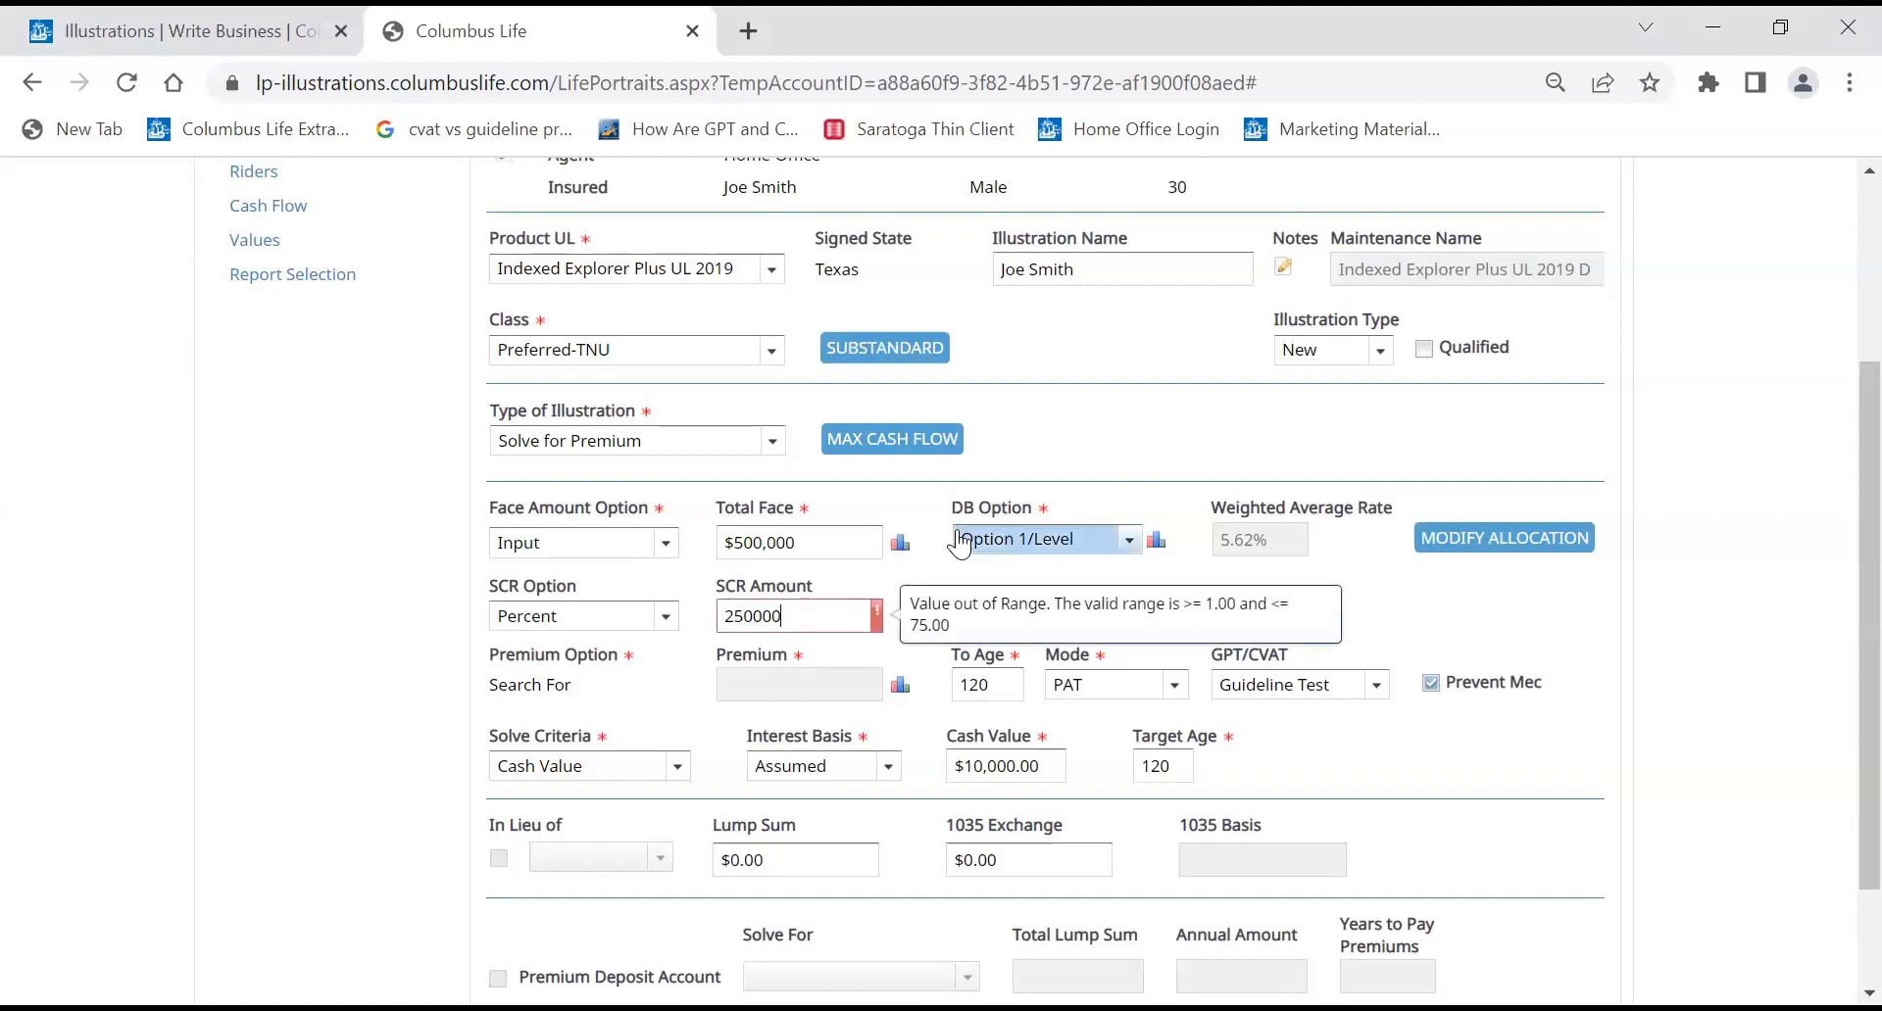
pyautogui.click(632, 617)
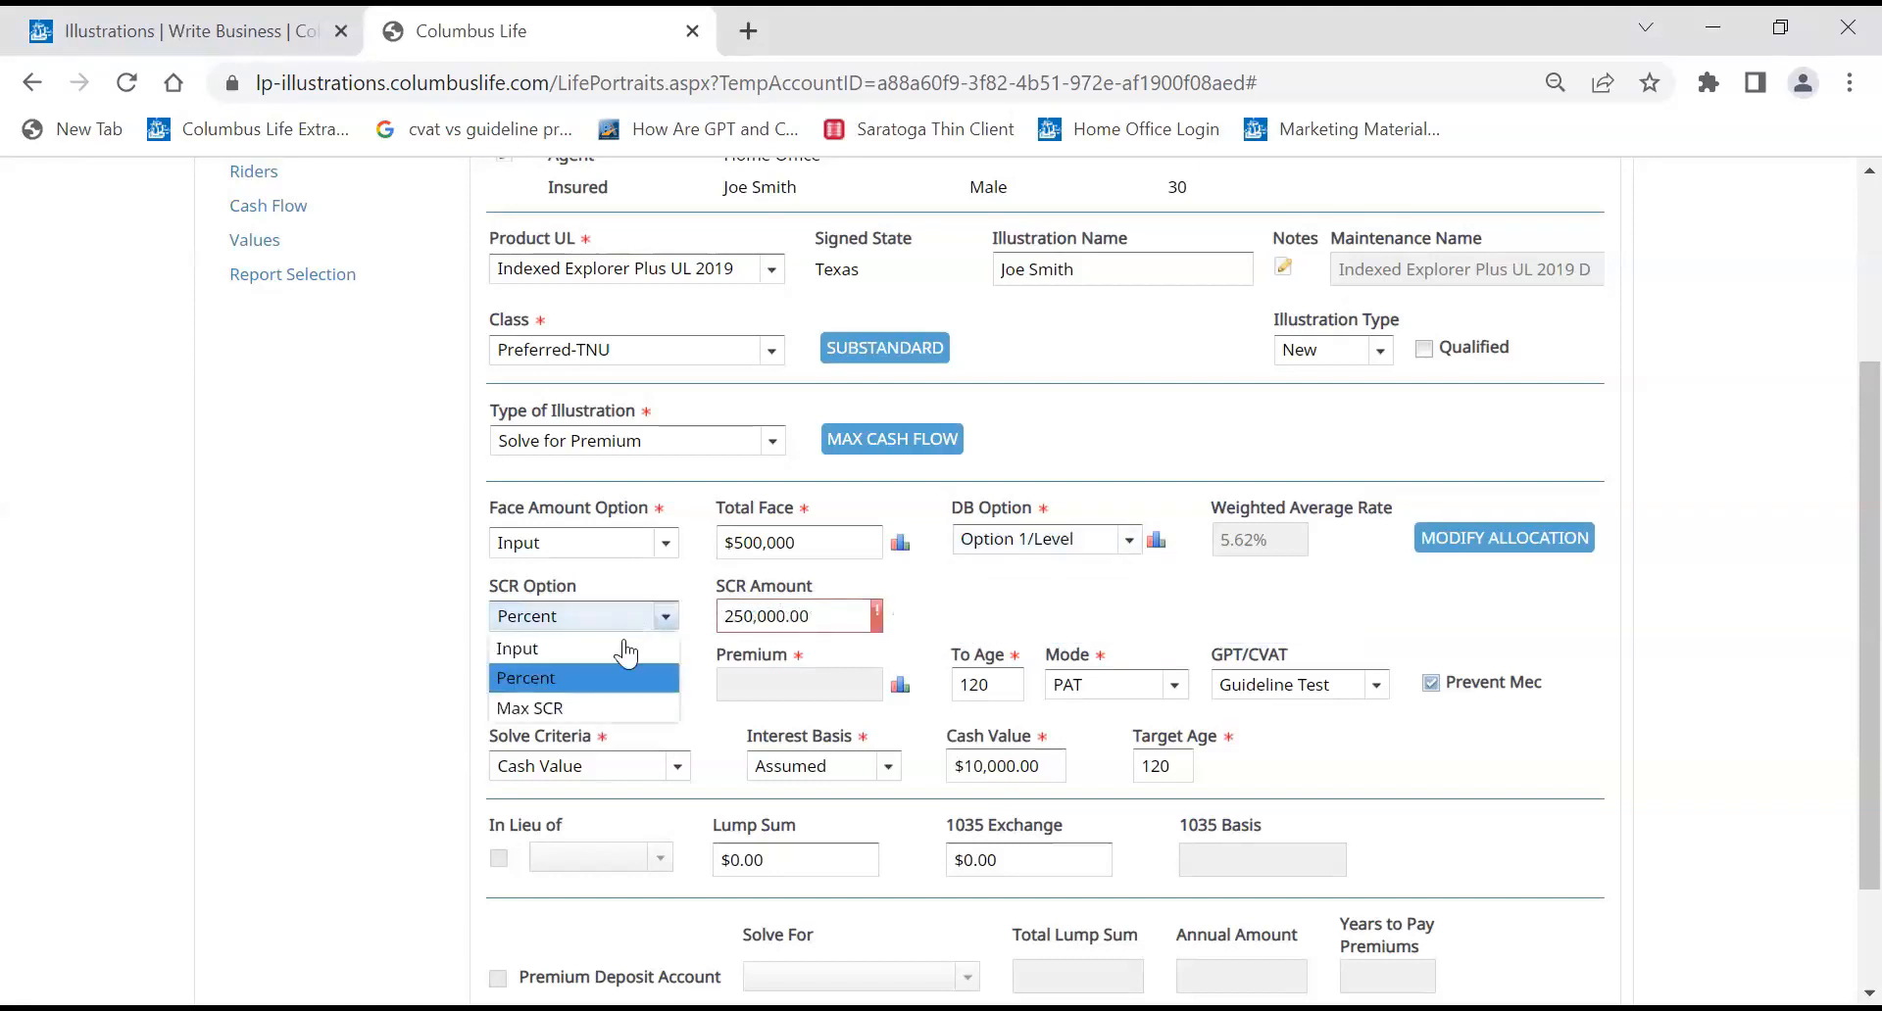
pyautogui.click(621, 648)
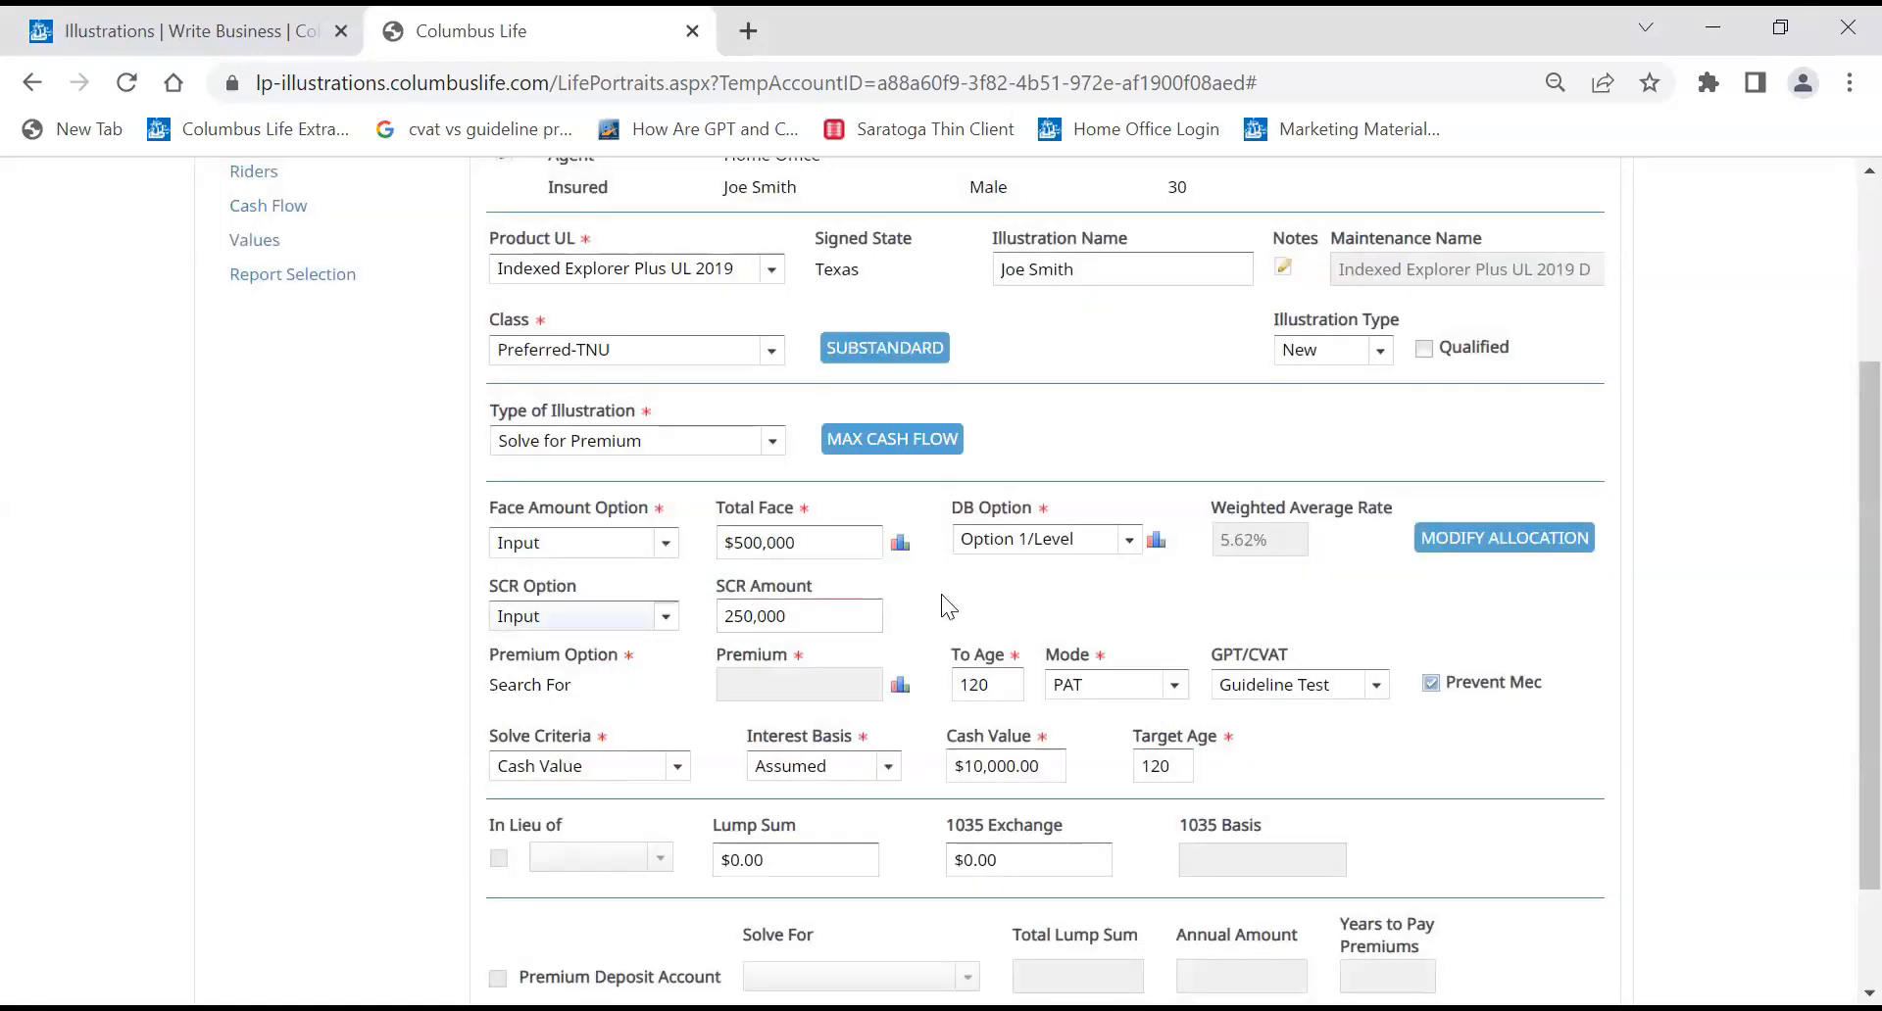